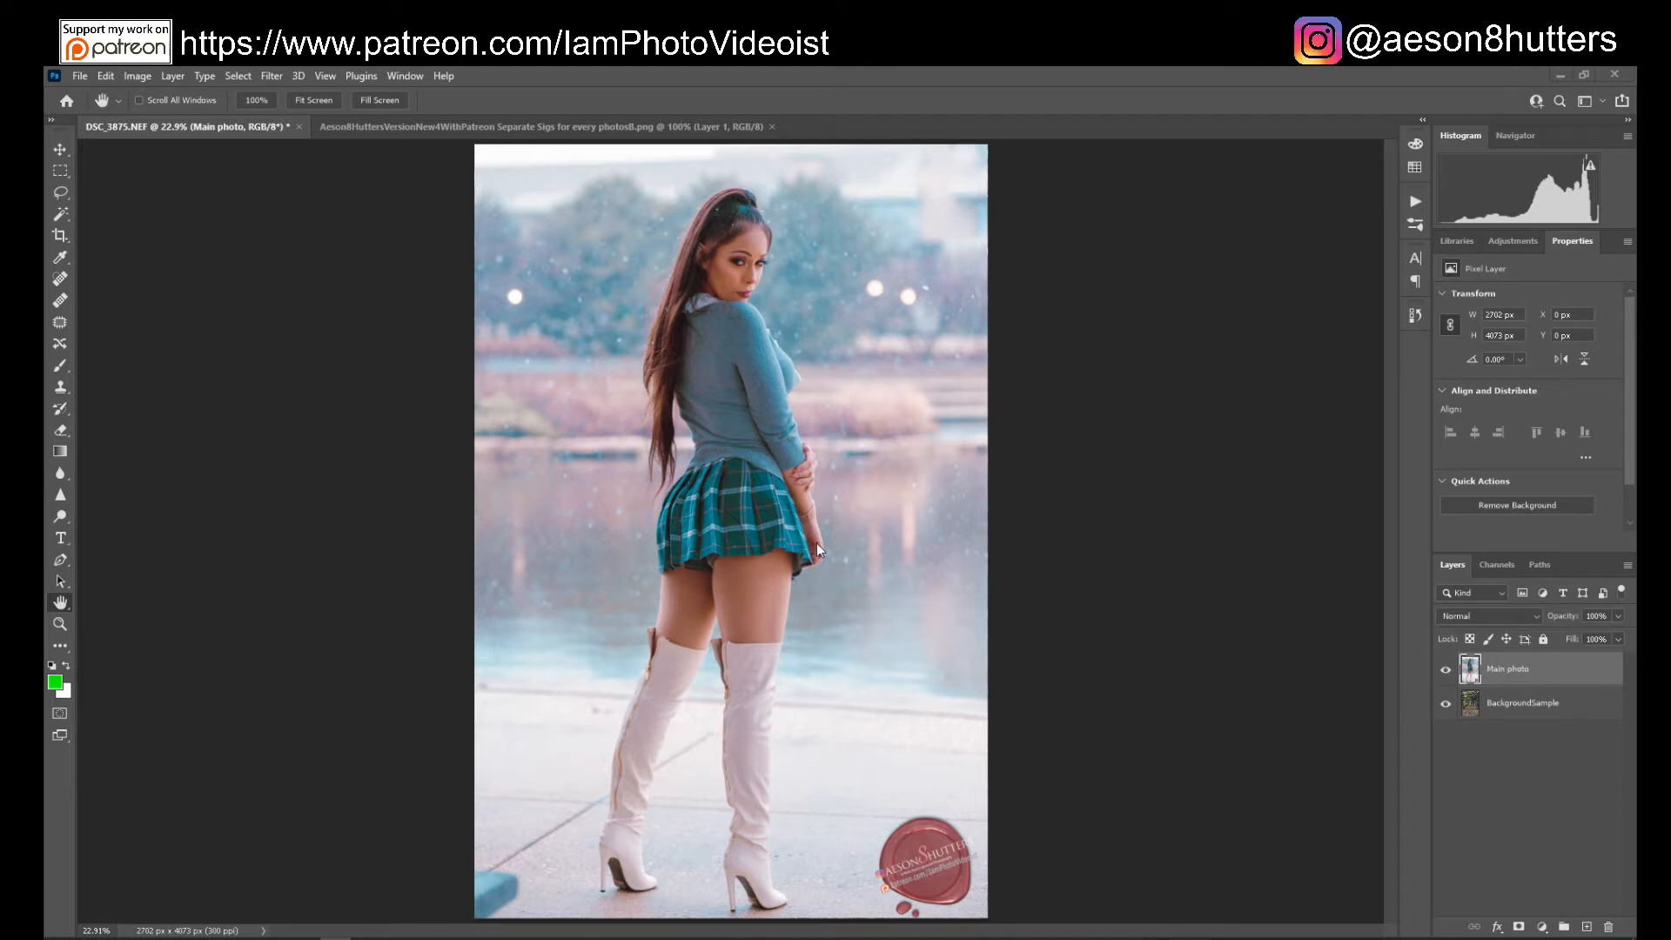
Toggle the Main photo layer's visibility to compare it with the BackgroundSample layer beneath.
click(1520, 712)
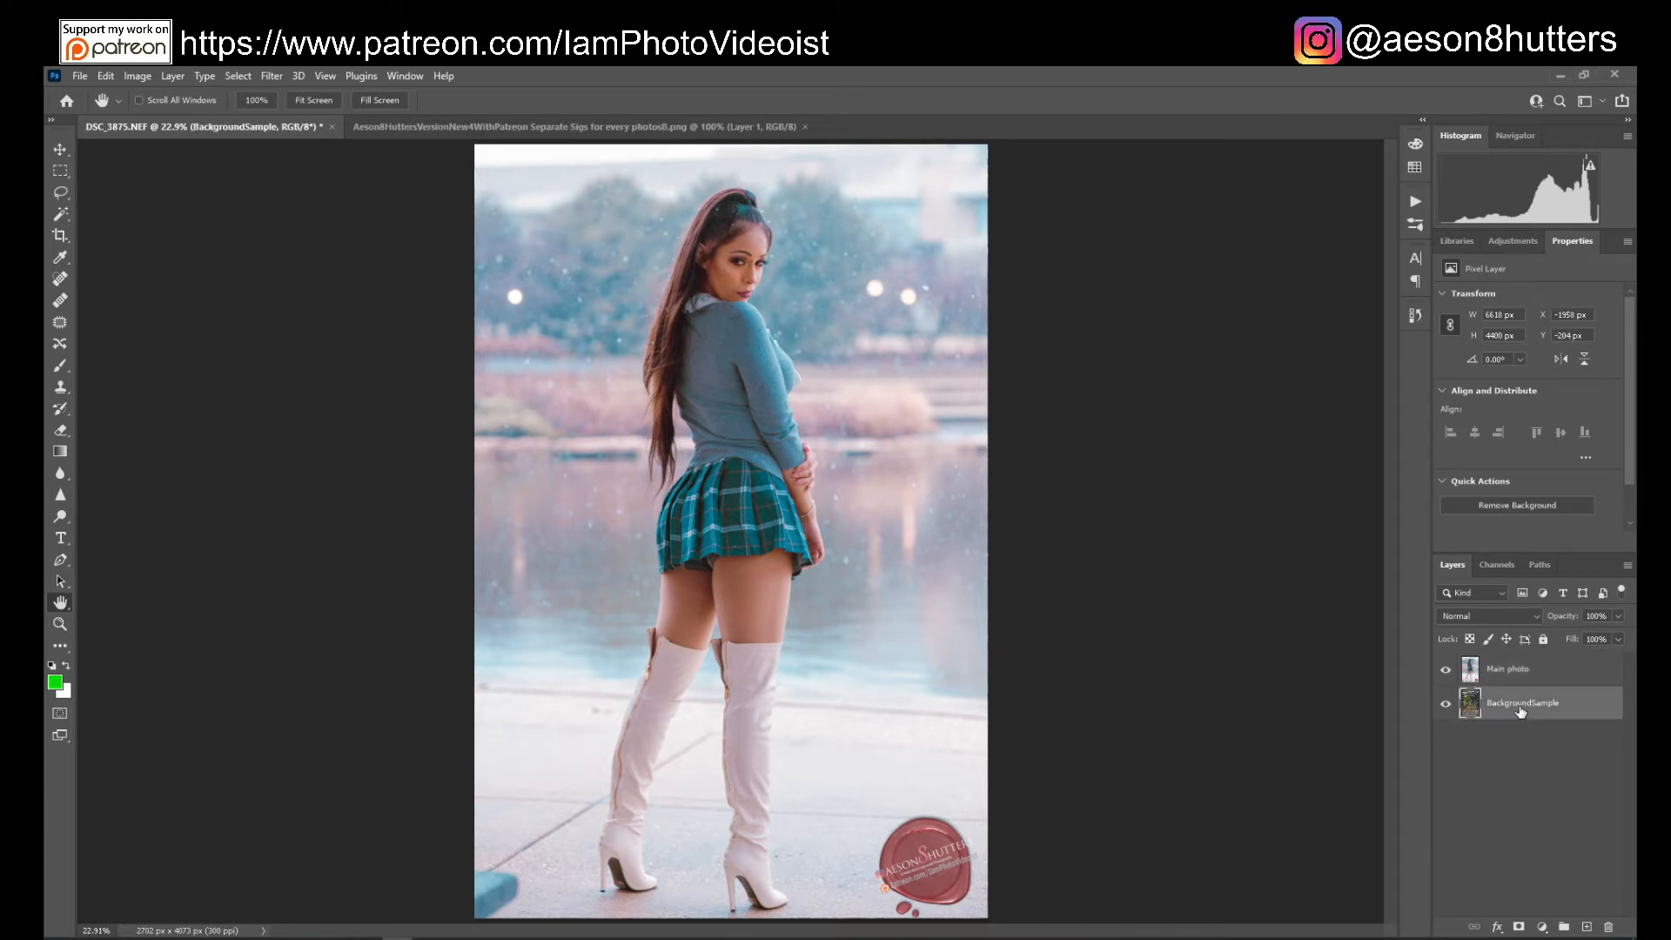
click(1446, 672)
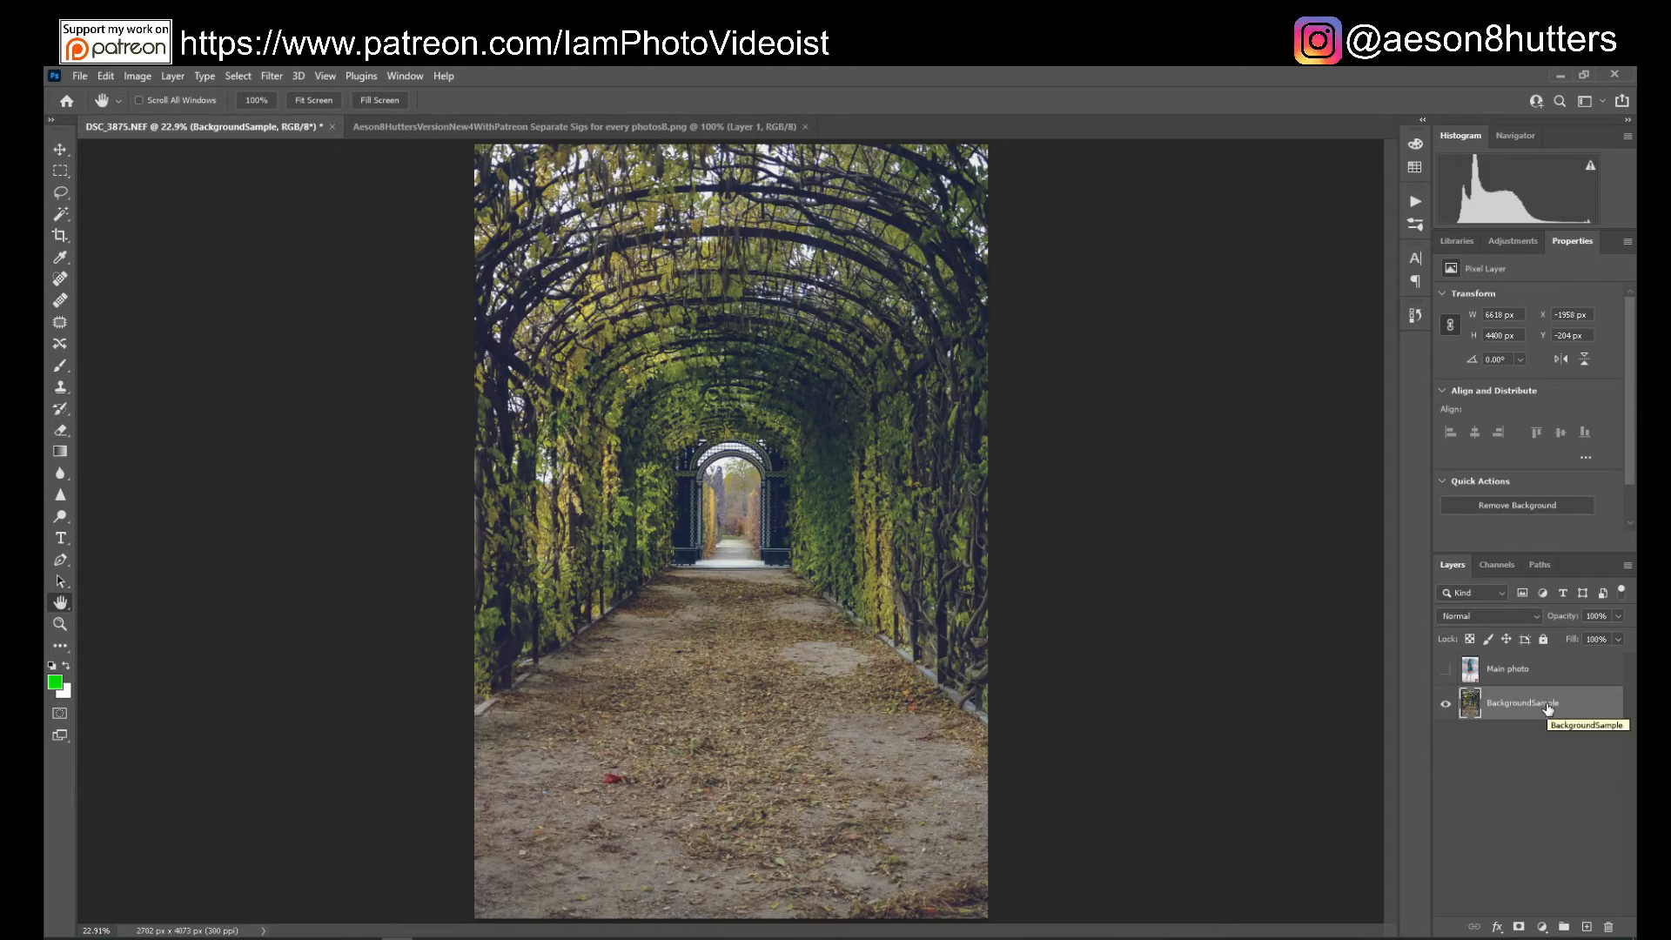
click(1446, 672)
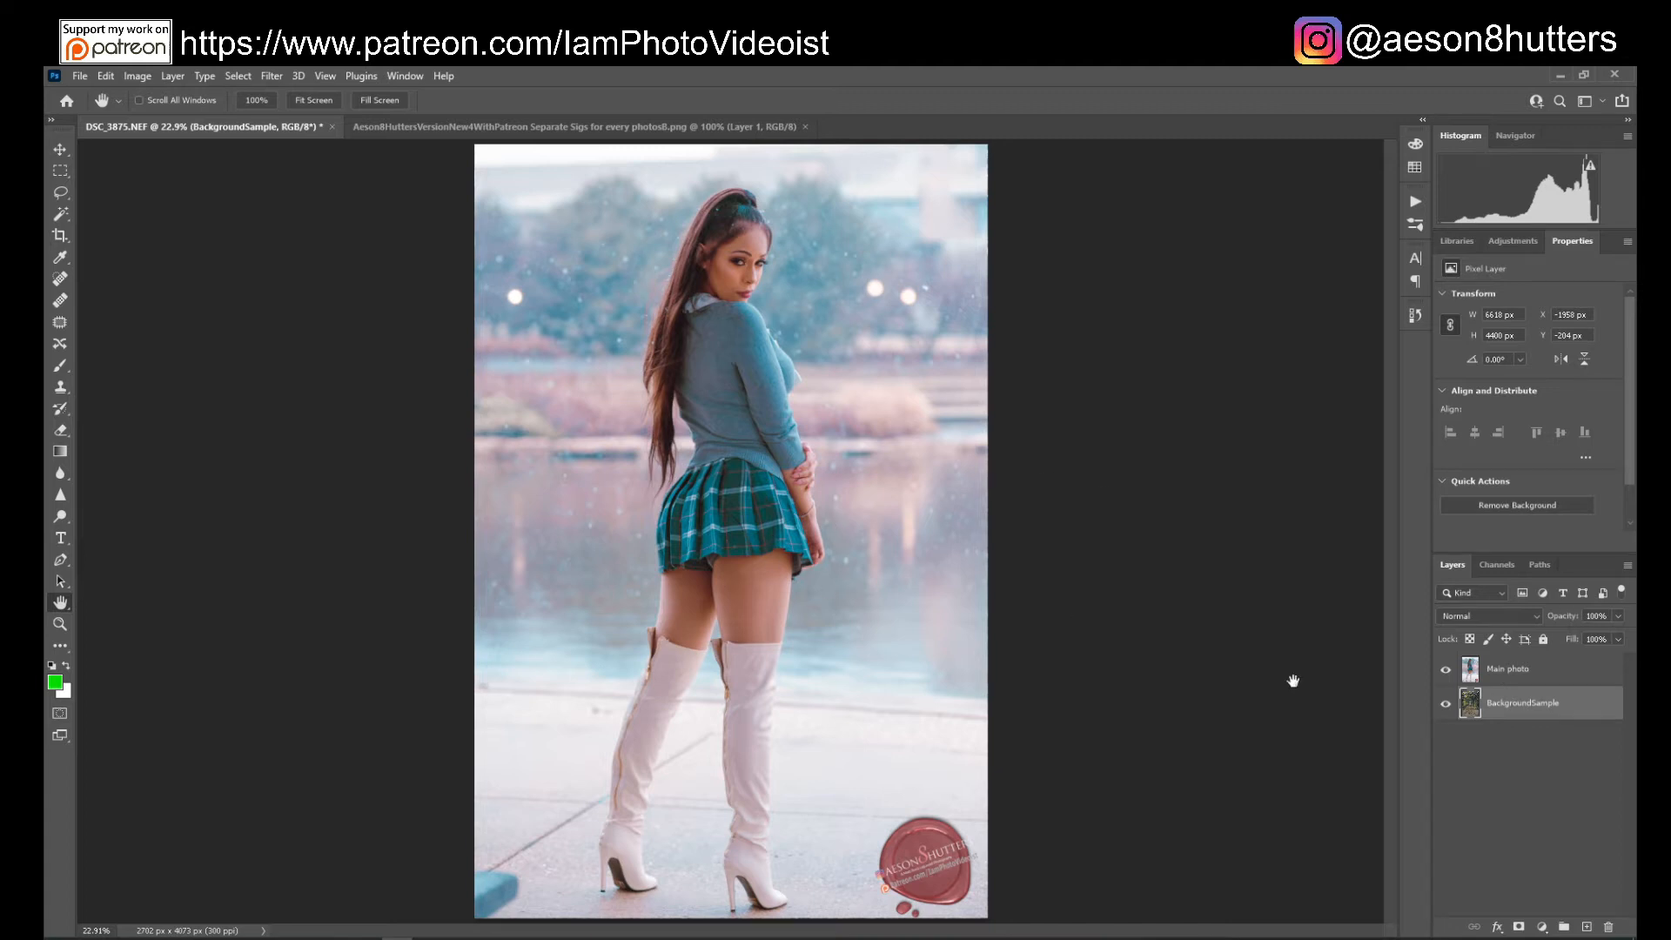
click(1446, 669)
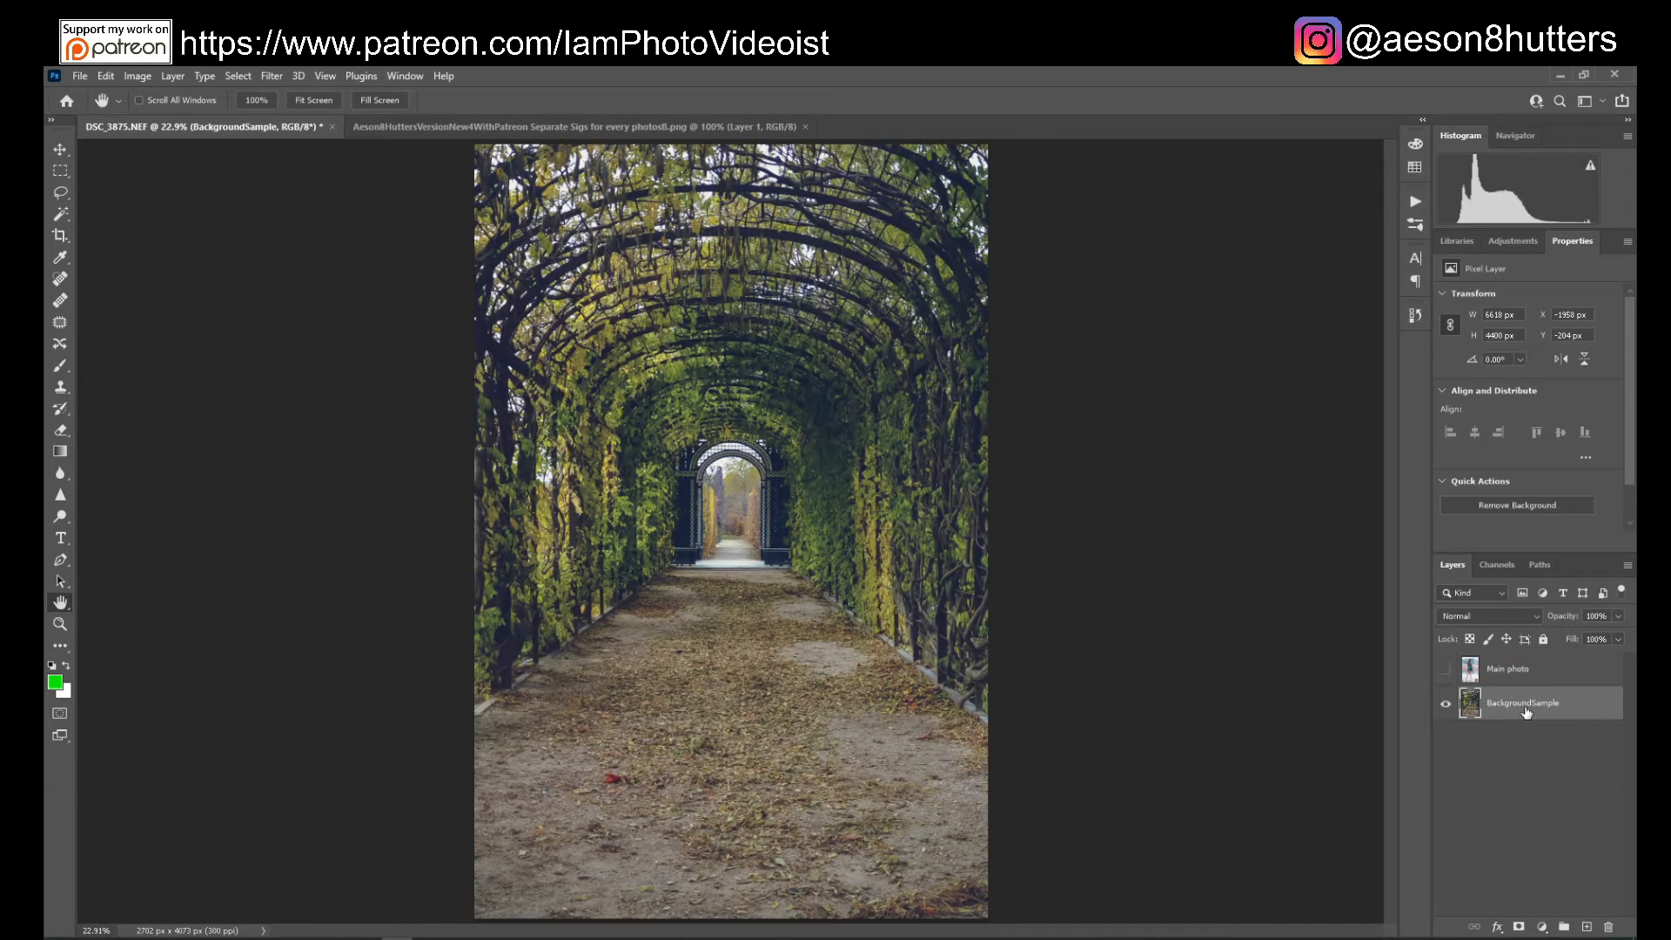
click(1446, 669)
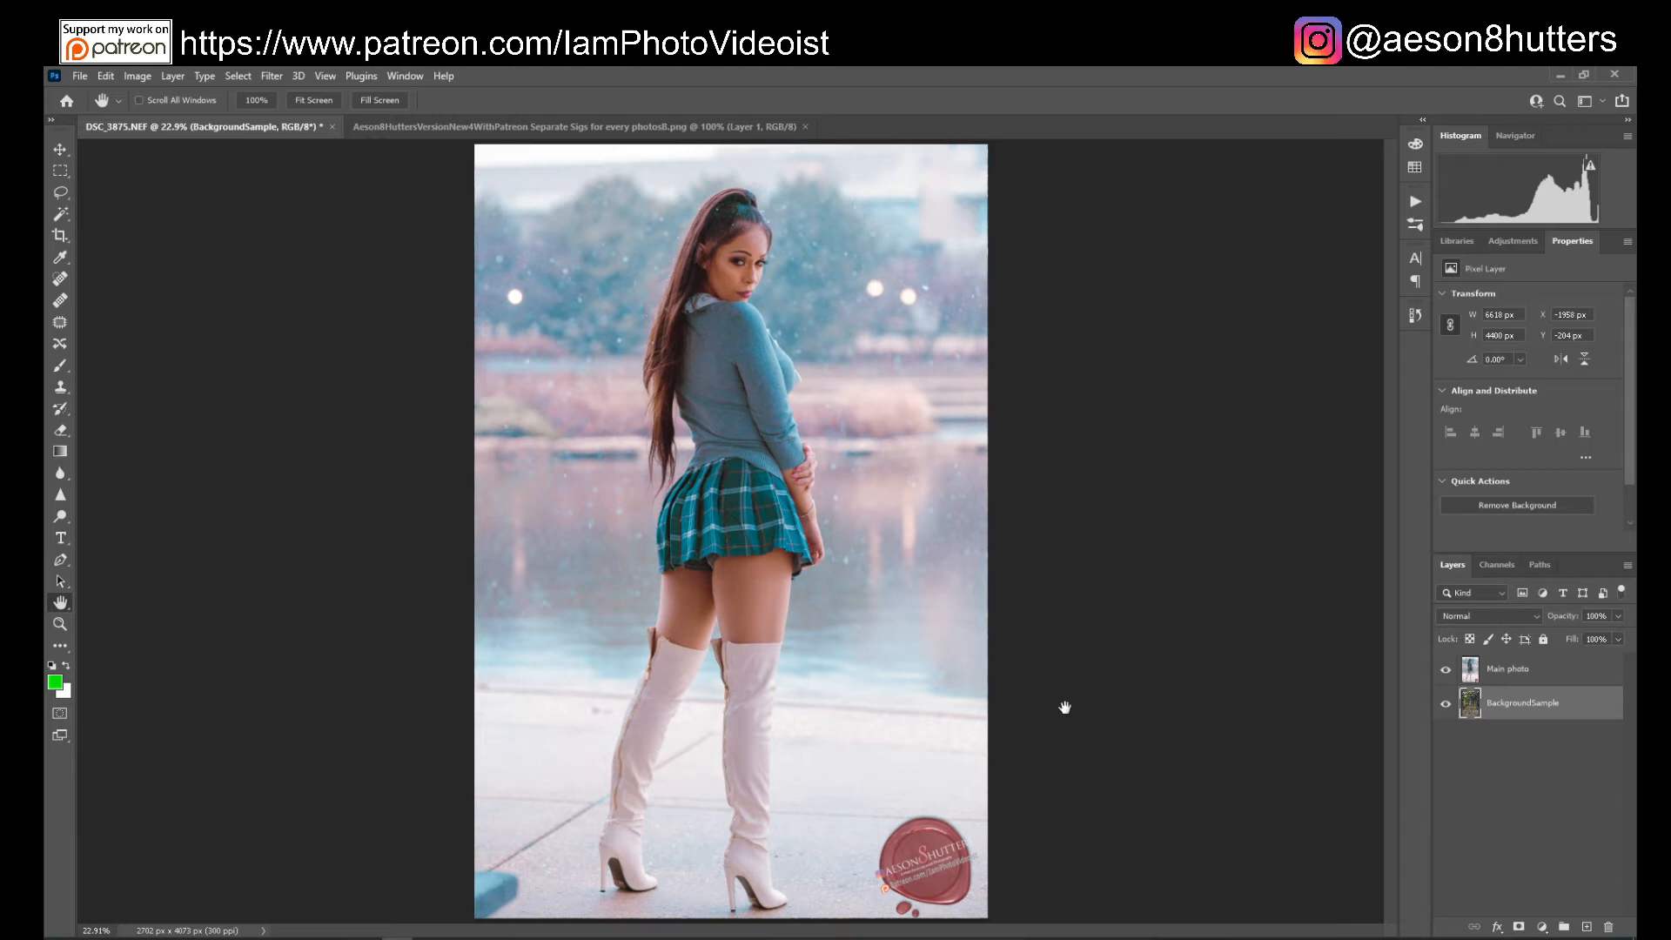
click(1502, 677)
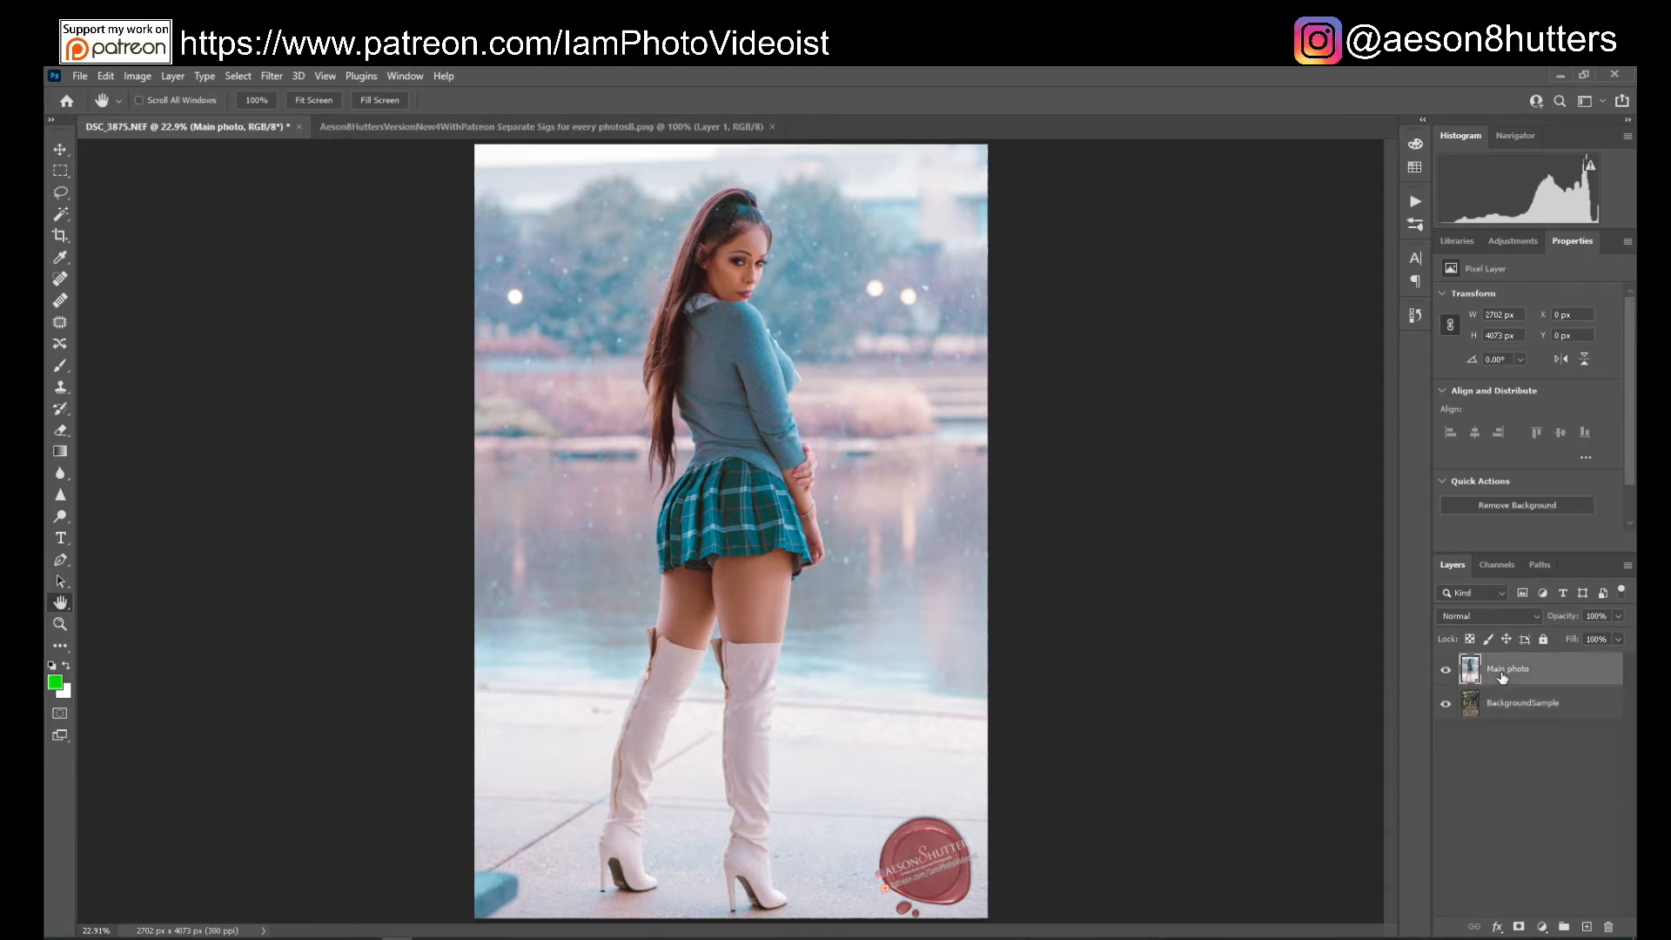
Hide the Main photo layer and create a new empty layer directly above BackgroundSample.
click(1446, 674)
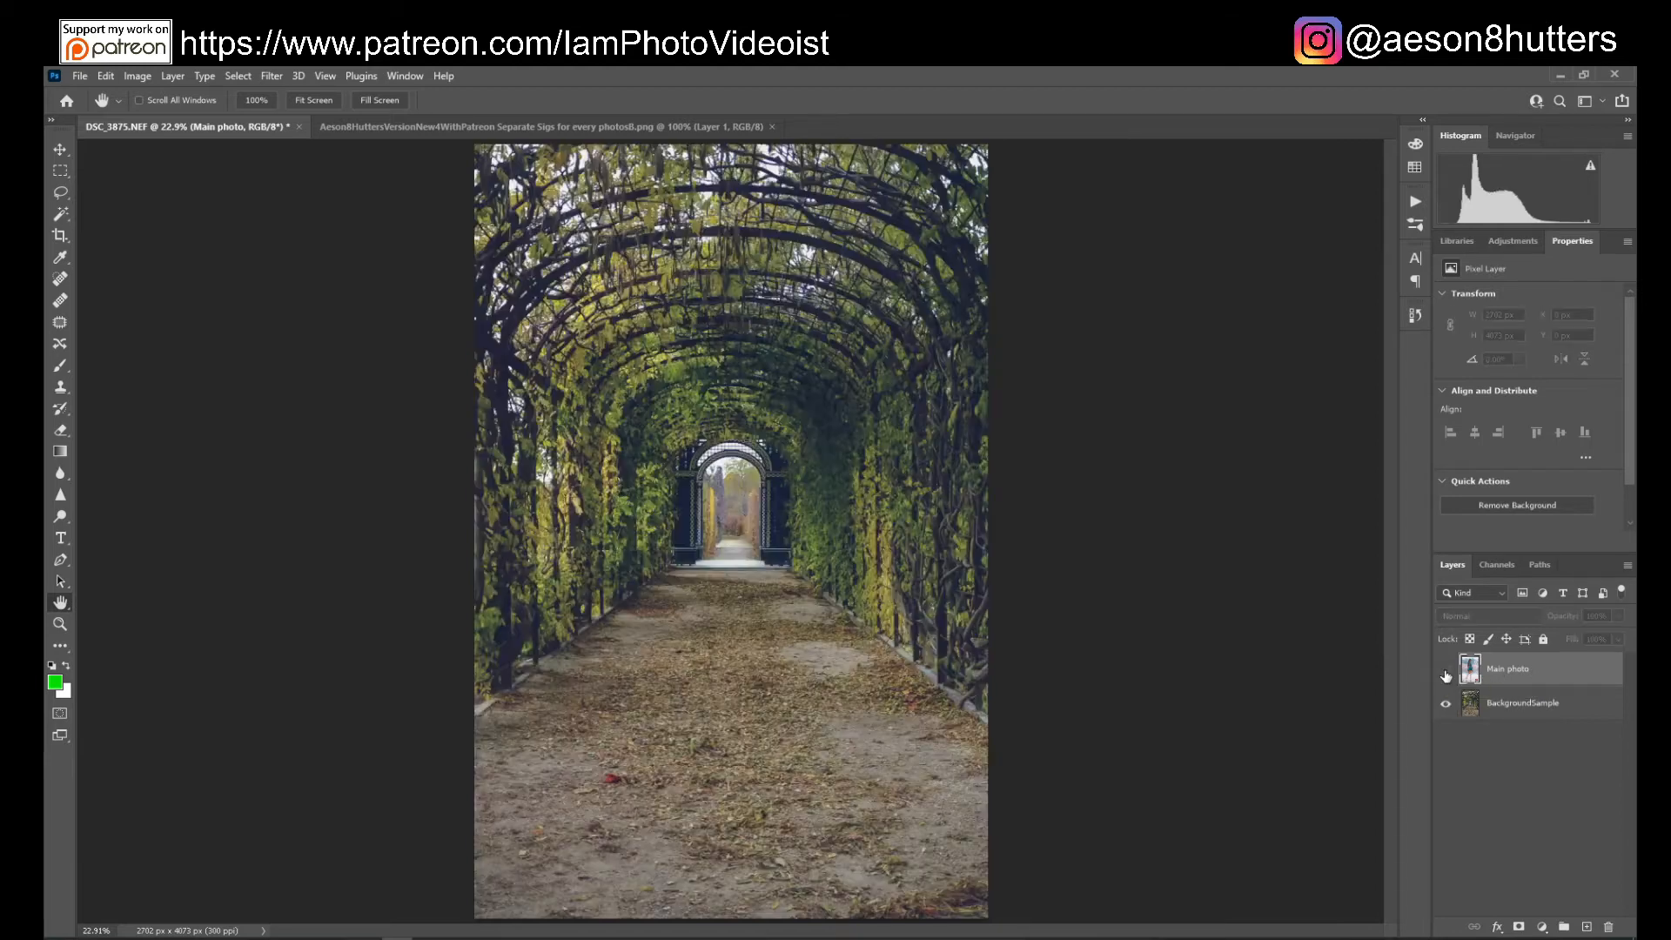
click(1561, 711)
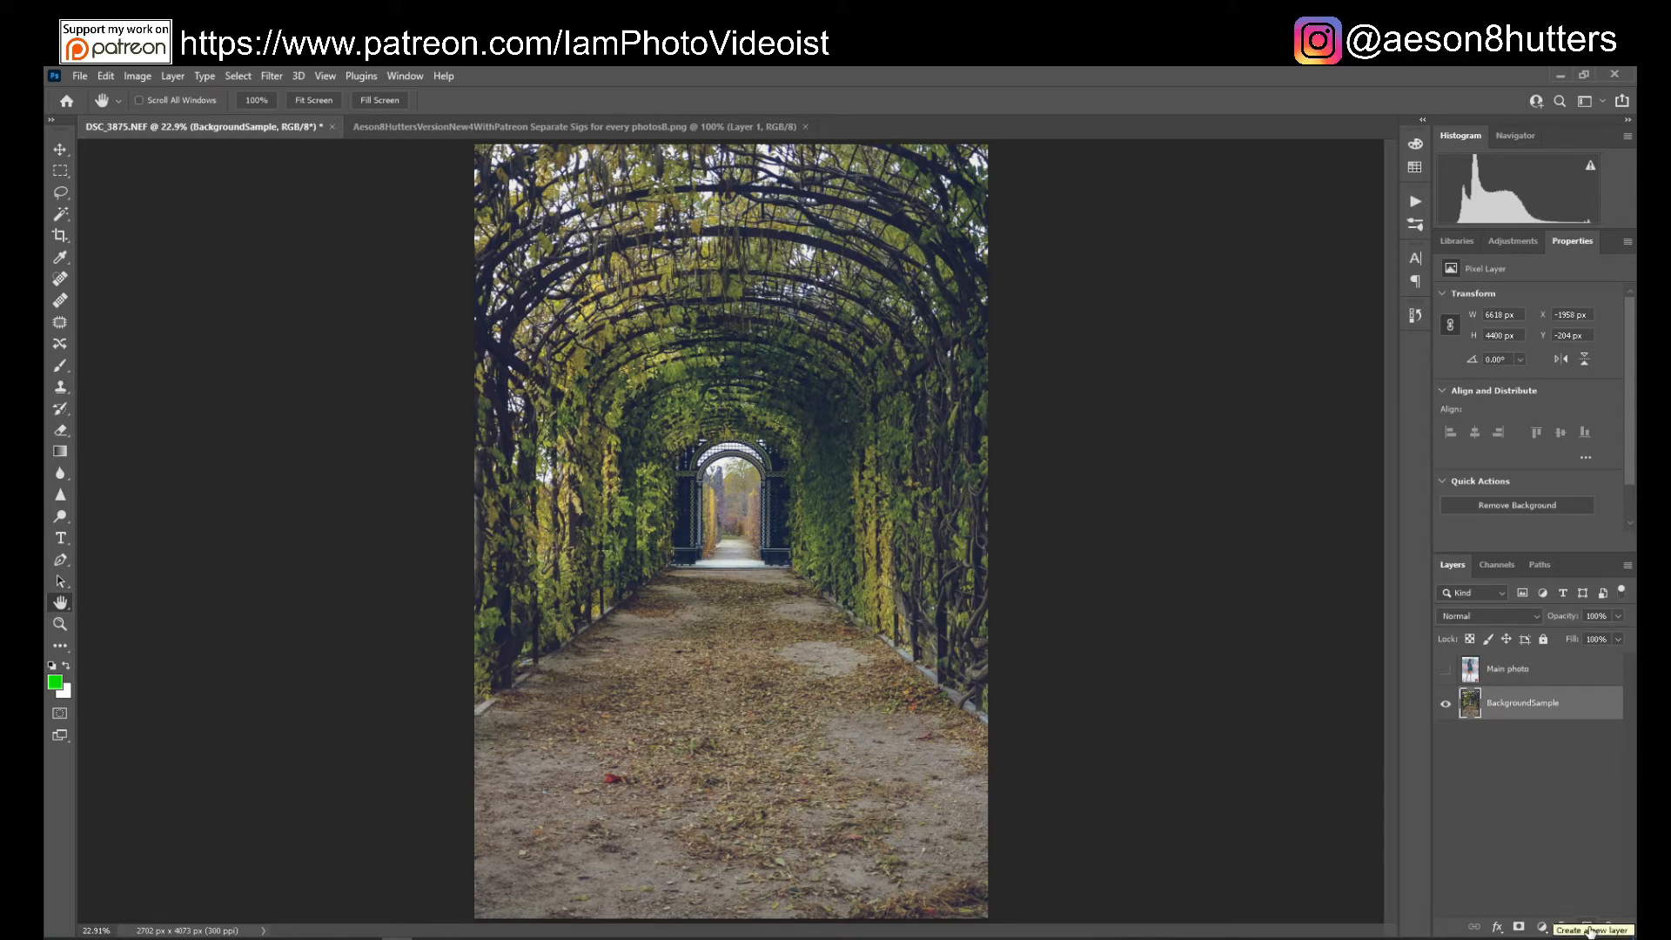
click(1587, 927)
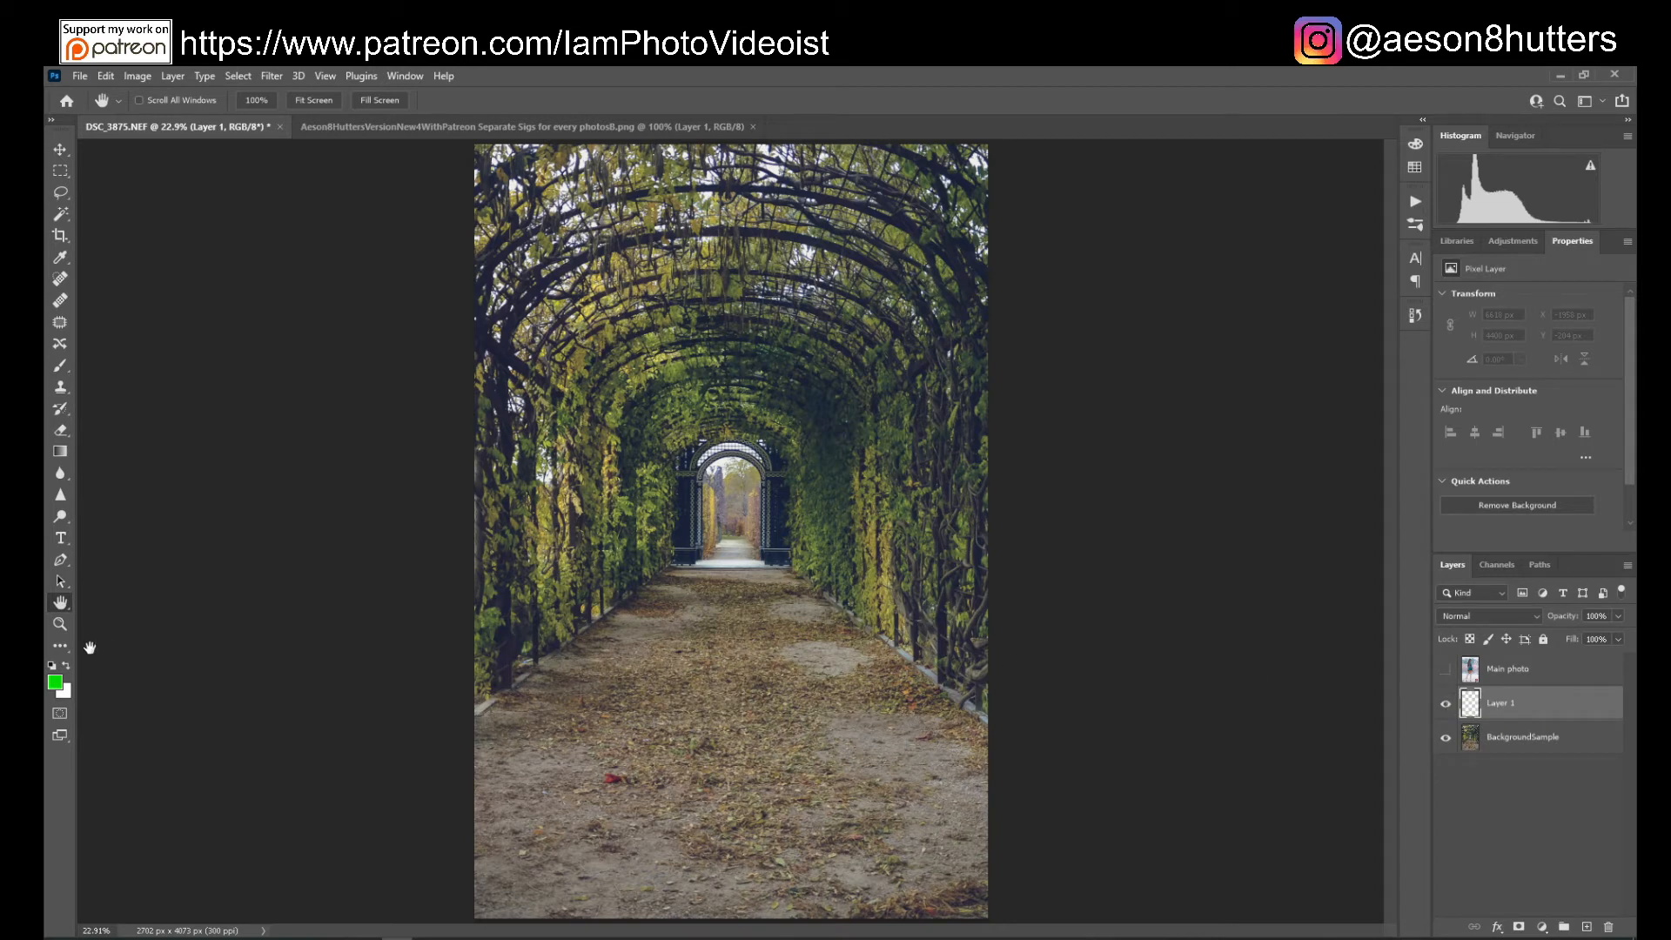
Choose the Paint Bucket tool and set the foreground color to a saturated blue, about #1800ff.
click(61, 649)
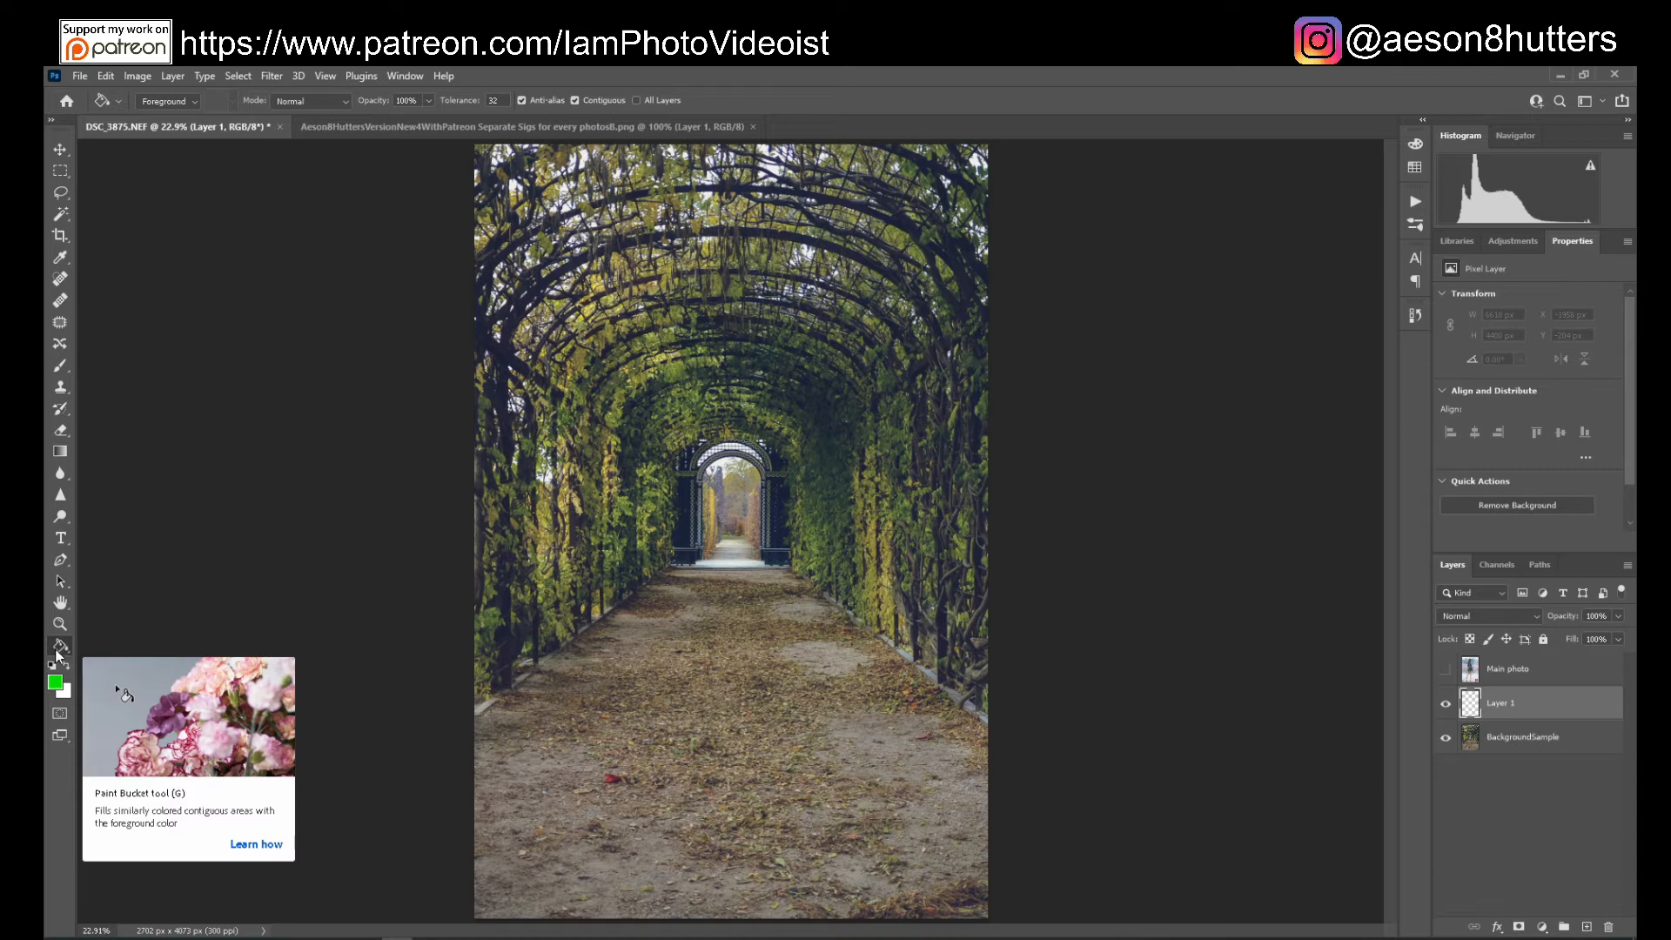
right_click(63, 649)
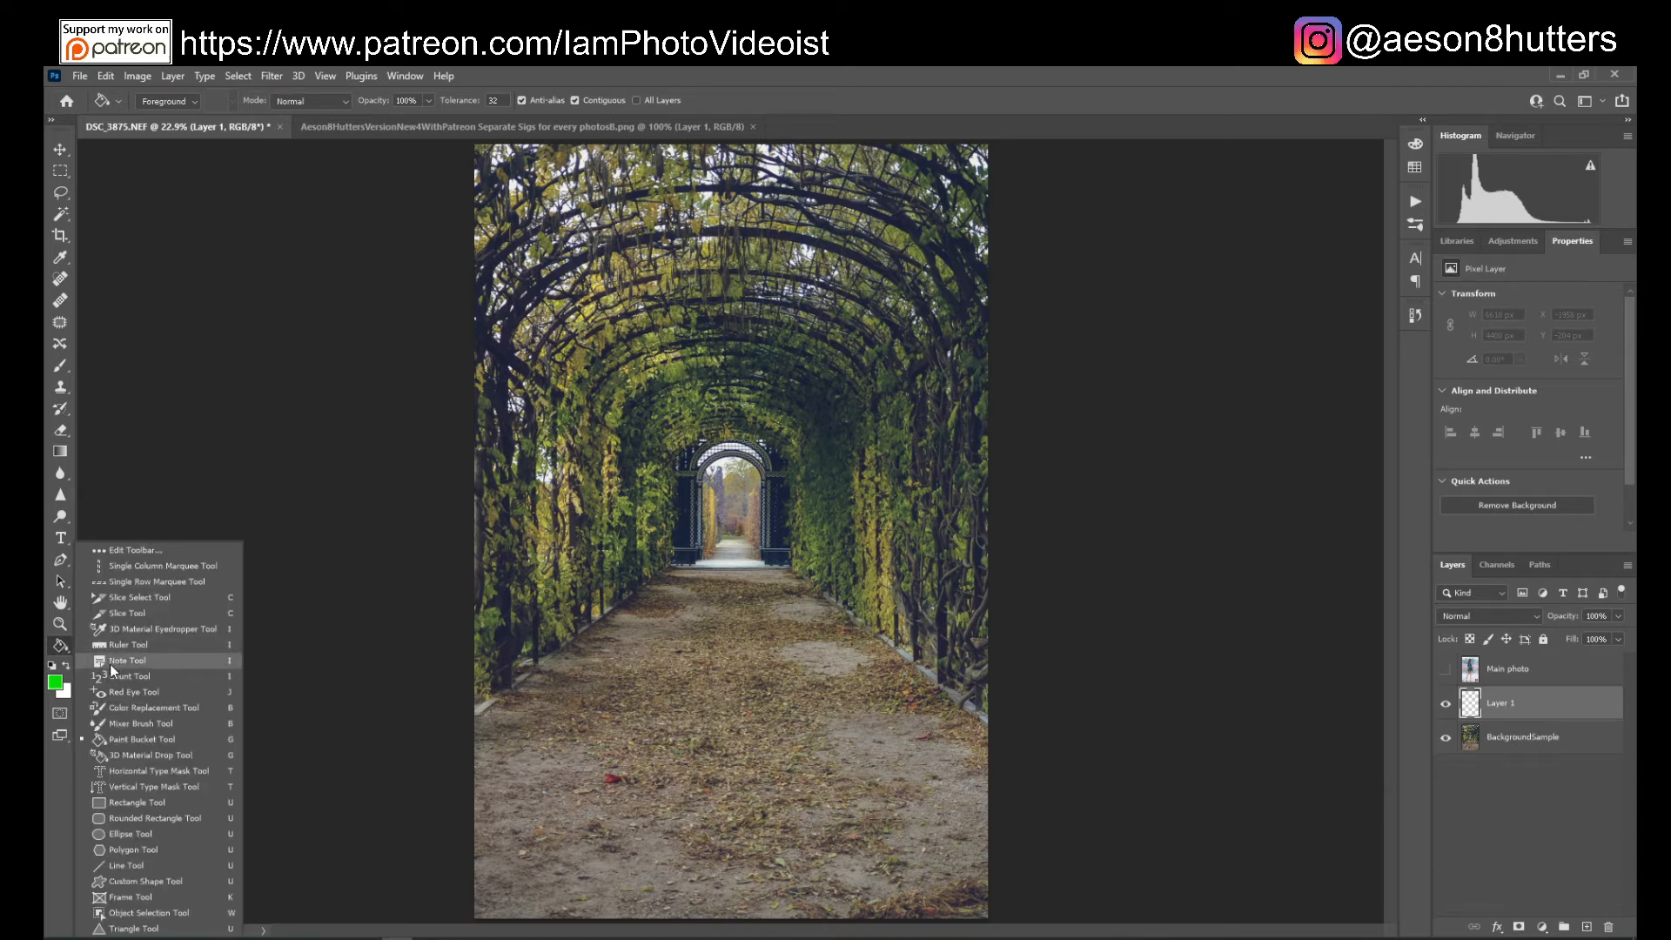
click(182, 740)
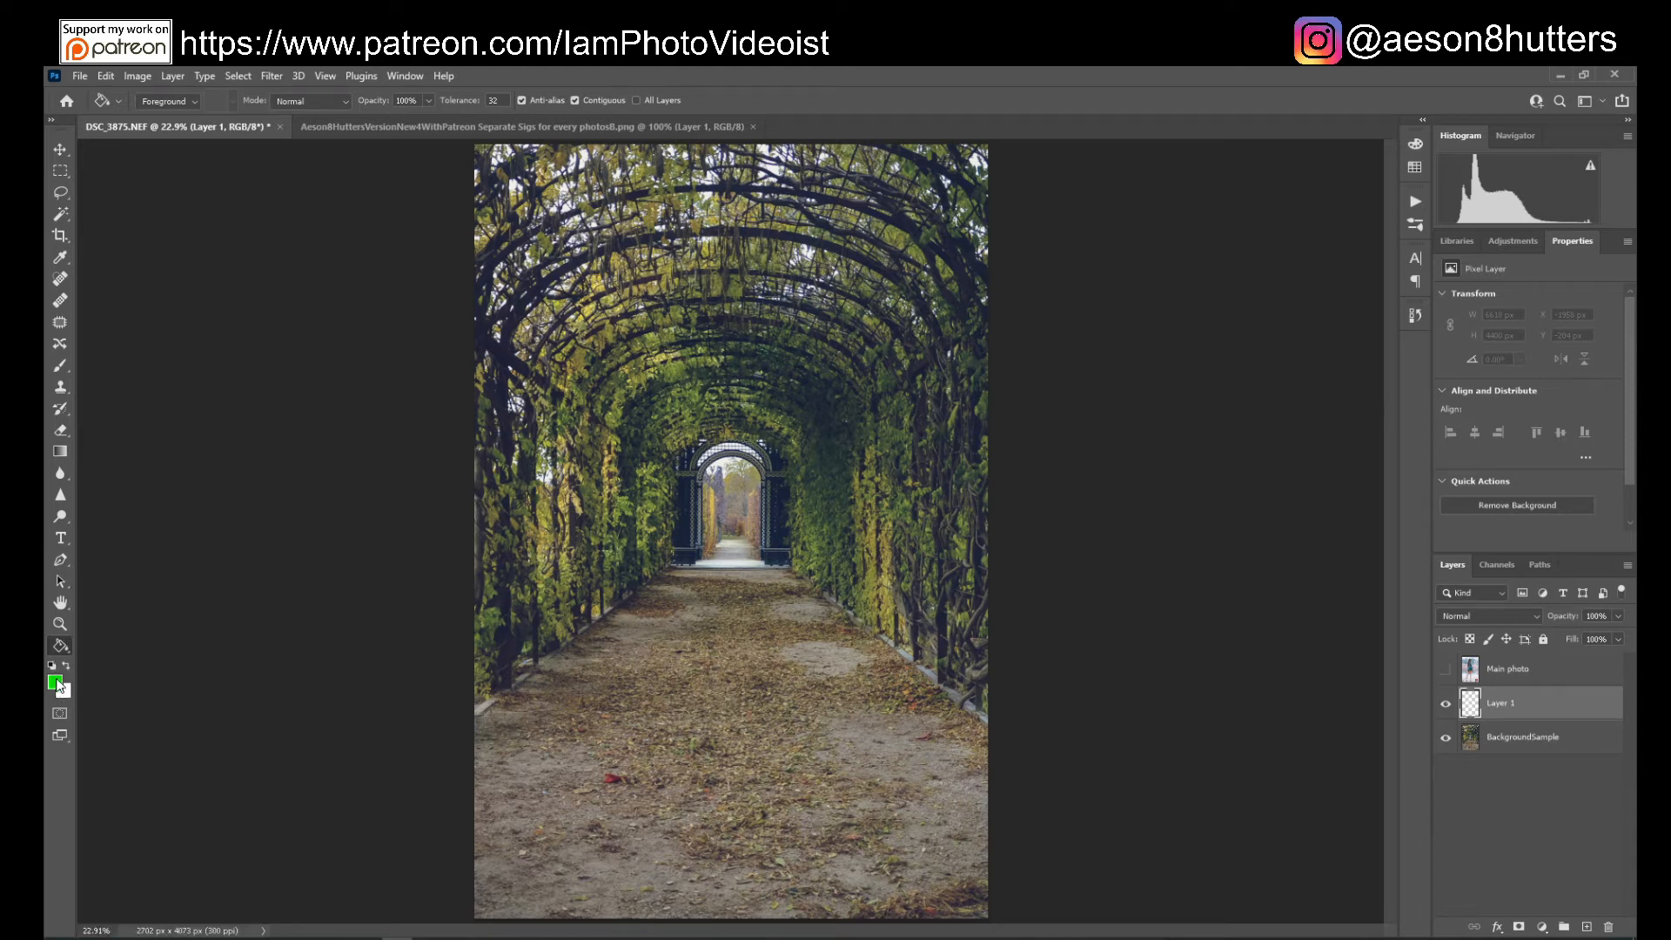
click(56, 683)
drag(787, 393, 837, 264)
click(851, 346)
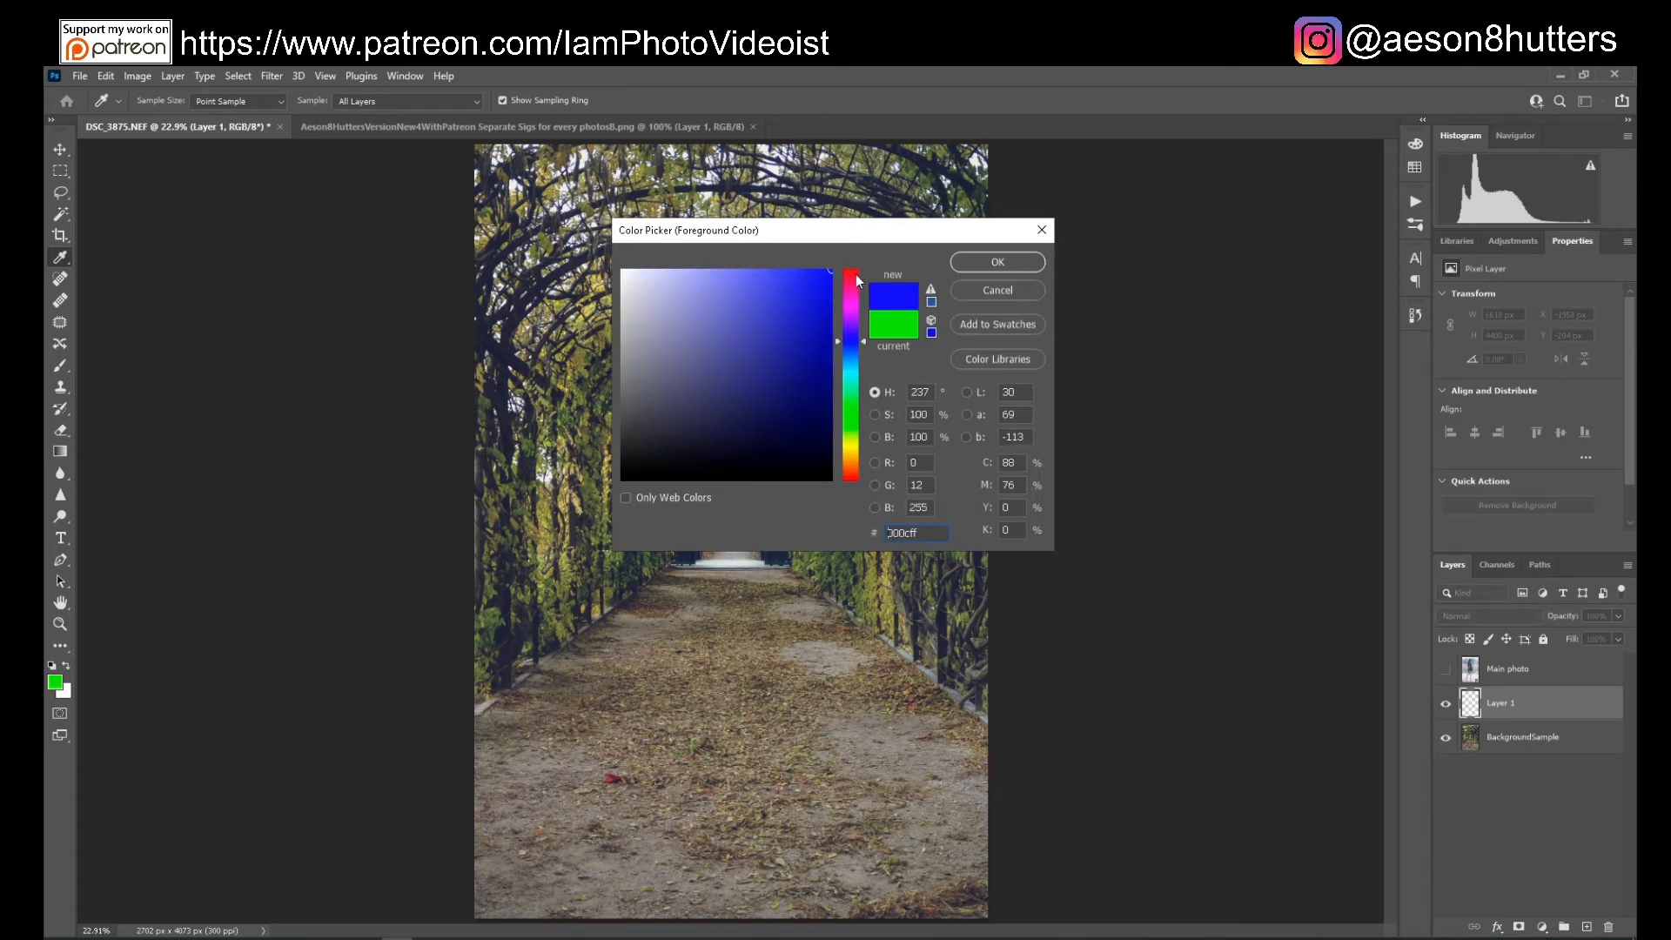
click(853, 283)
click(696, 320)
drag(852, 439, 852, 460)
click(831, 271)
click(848, 336)
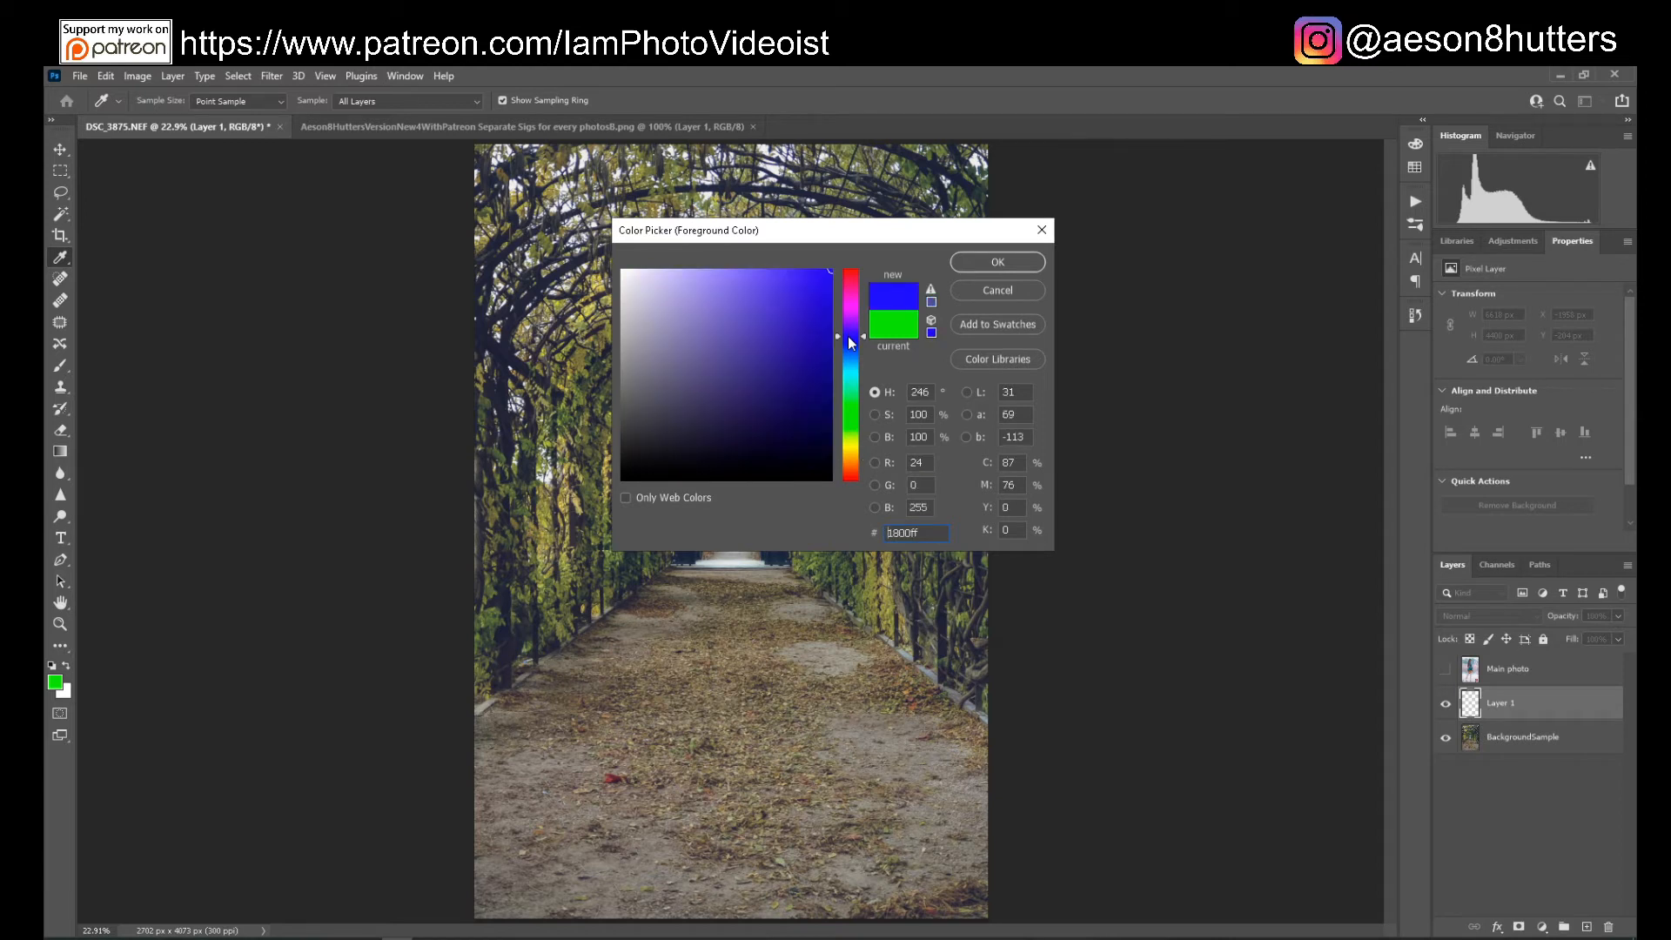
click(832, 271)
click(832, 269)
click(997, 262)
key(g)
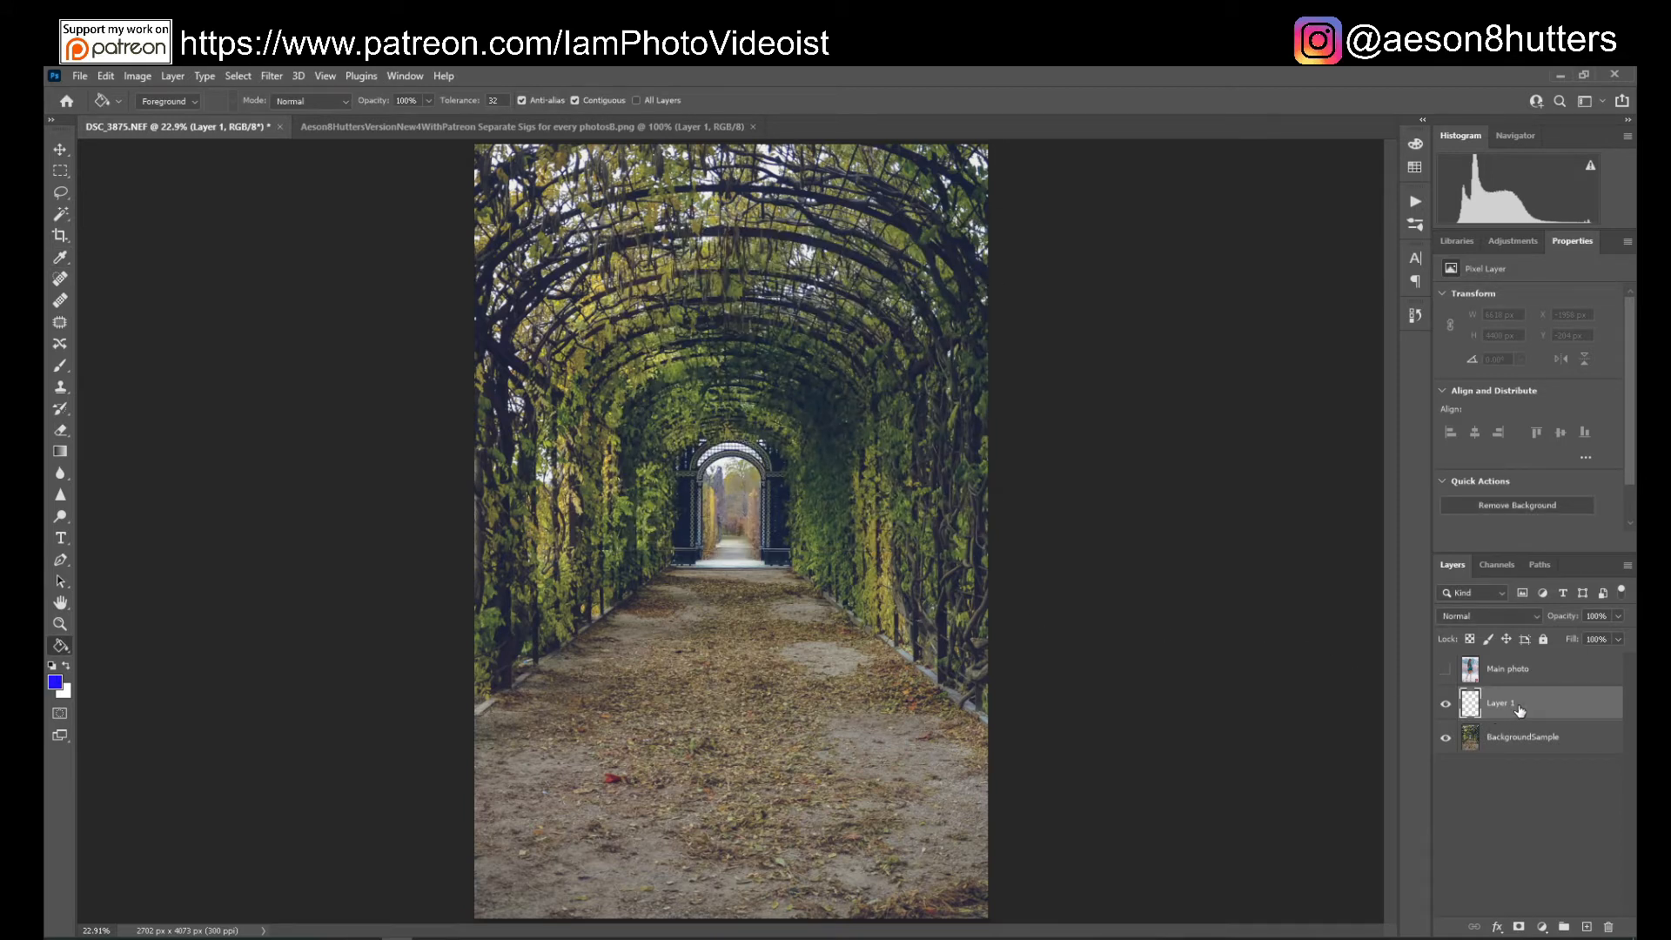
Fill the new empty layer with the blue foreground color and rename it "guide".
click(668, 509)
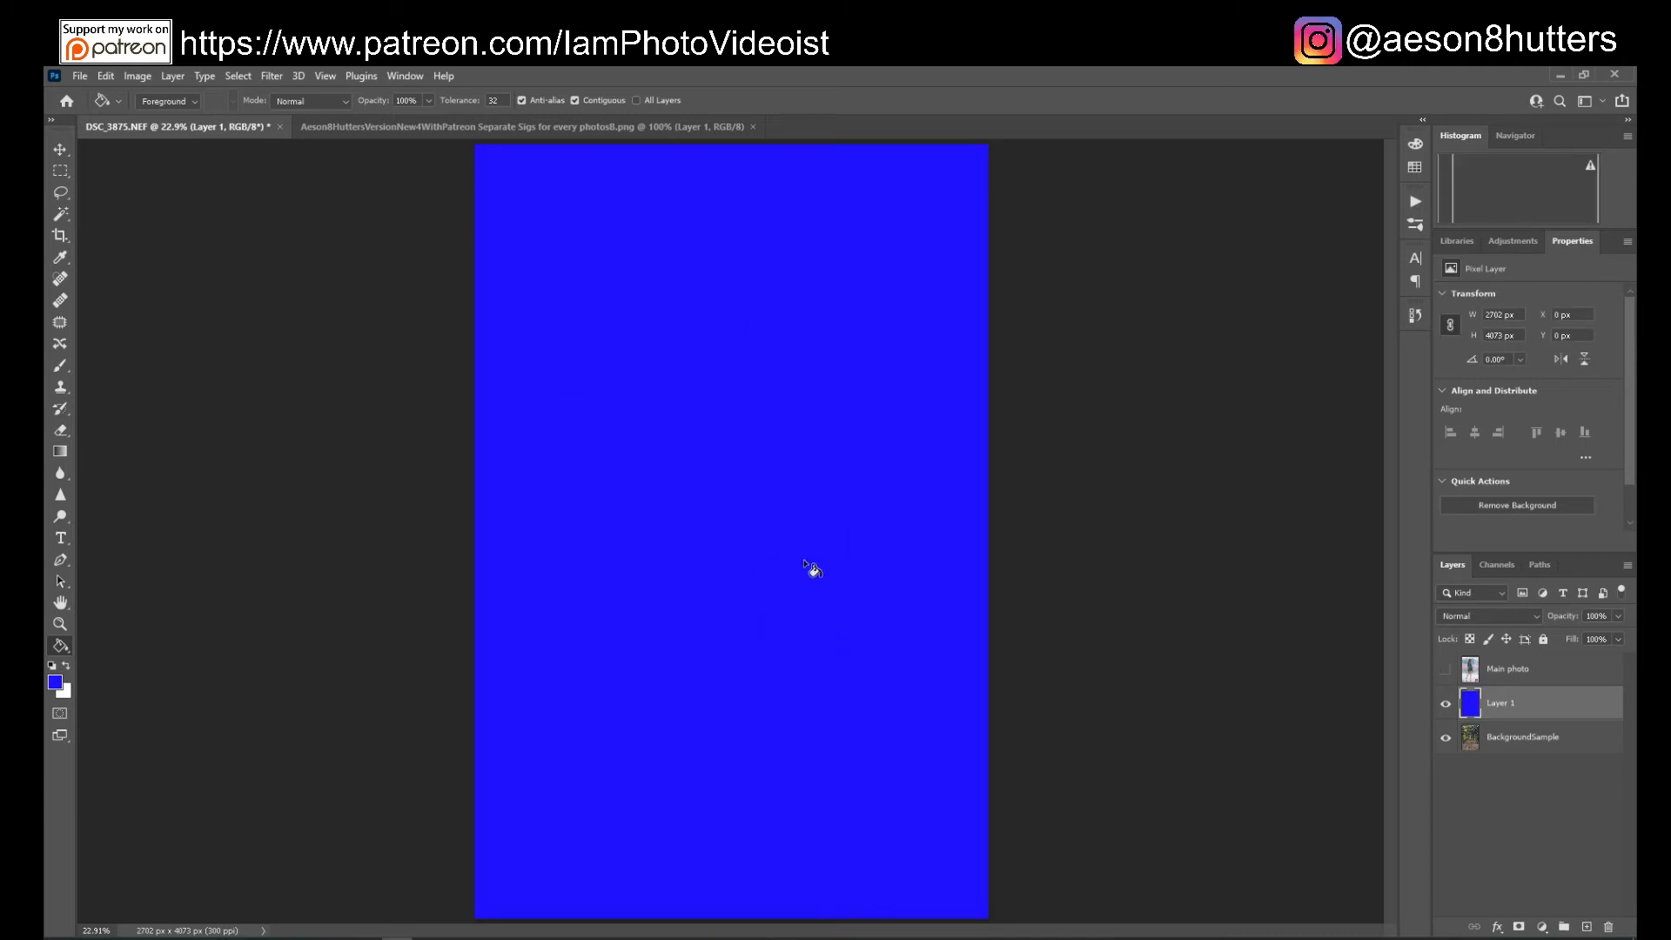
double_click(1502, 704)
text(au)
key(Return)
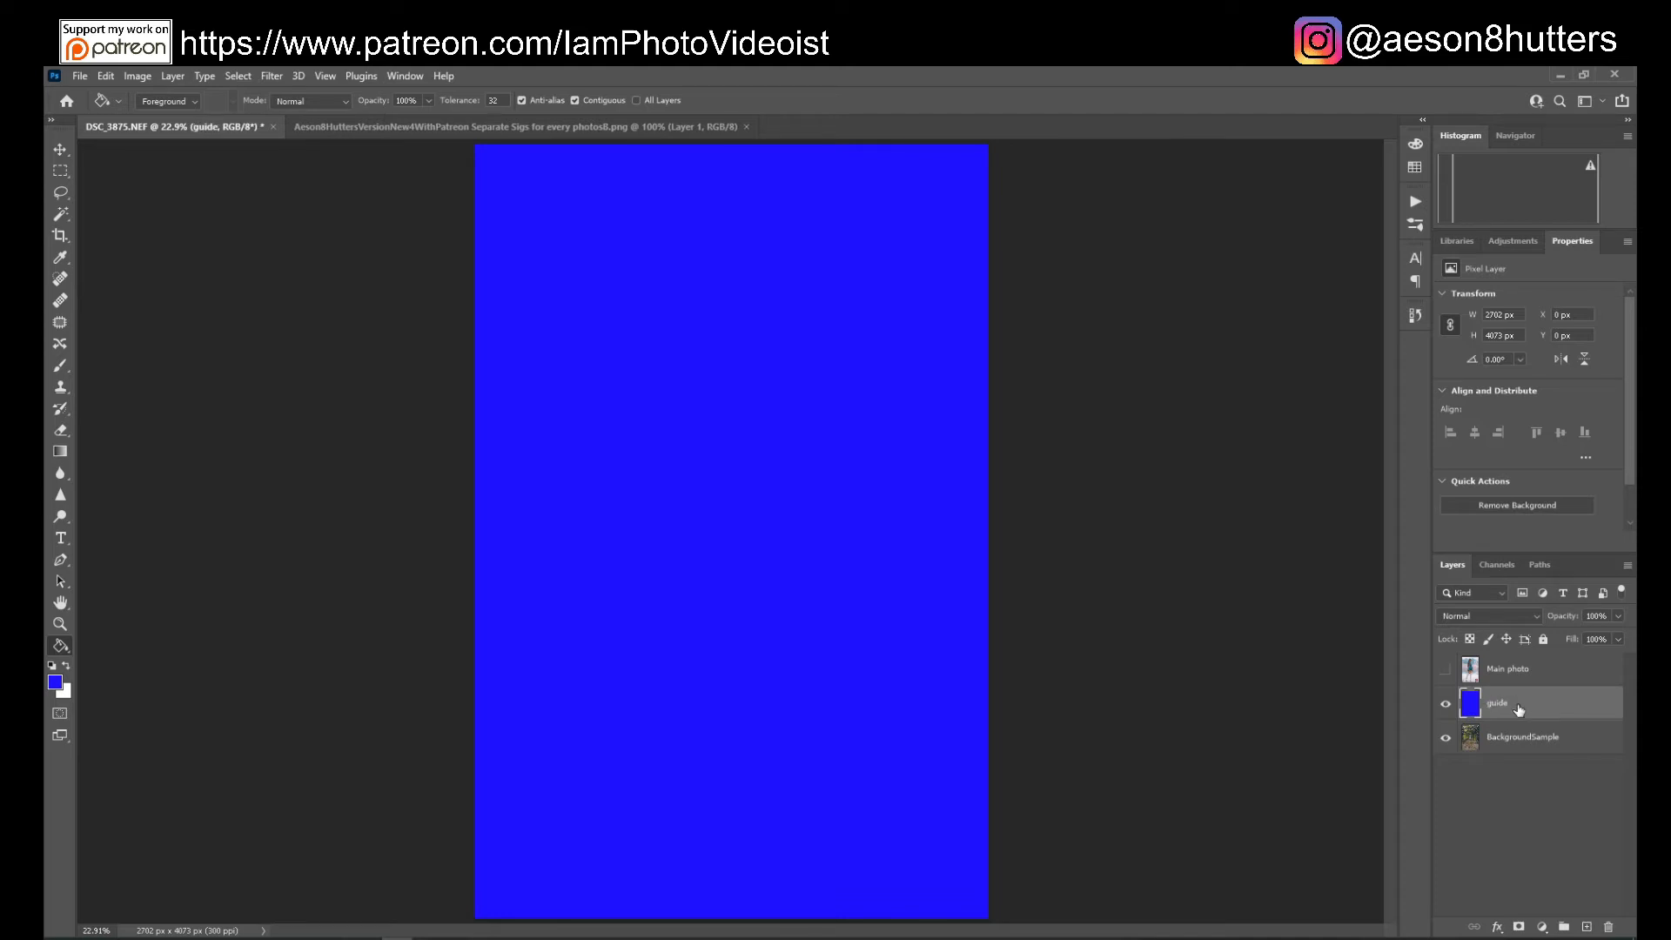
Make the Main photo layer visible again, and toggle it together with the guide layer to view BackgroundSample.
click(1541, 677)
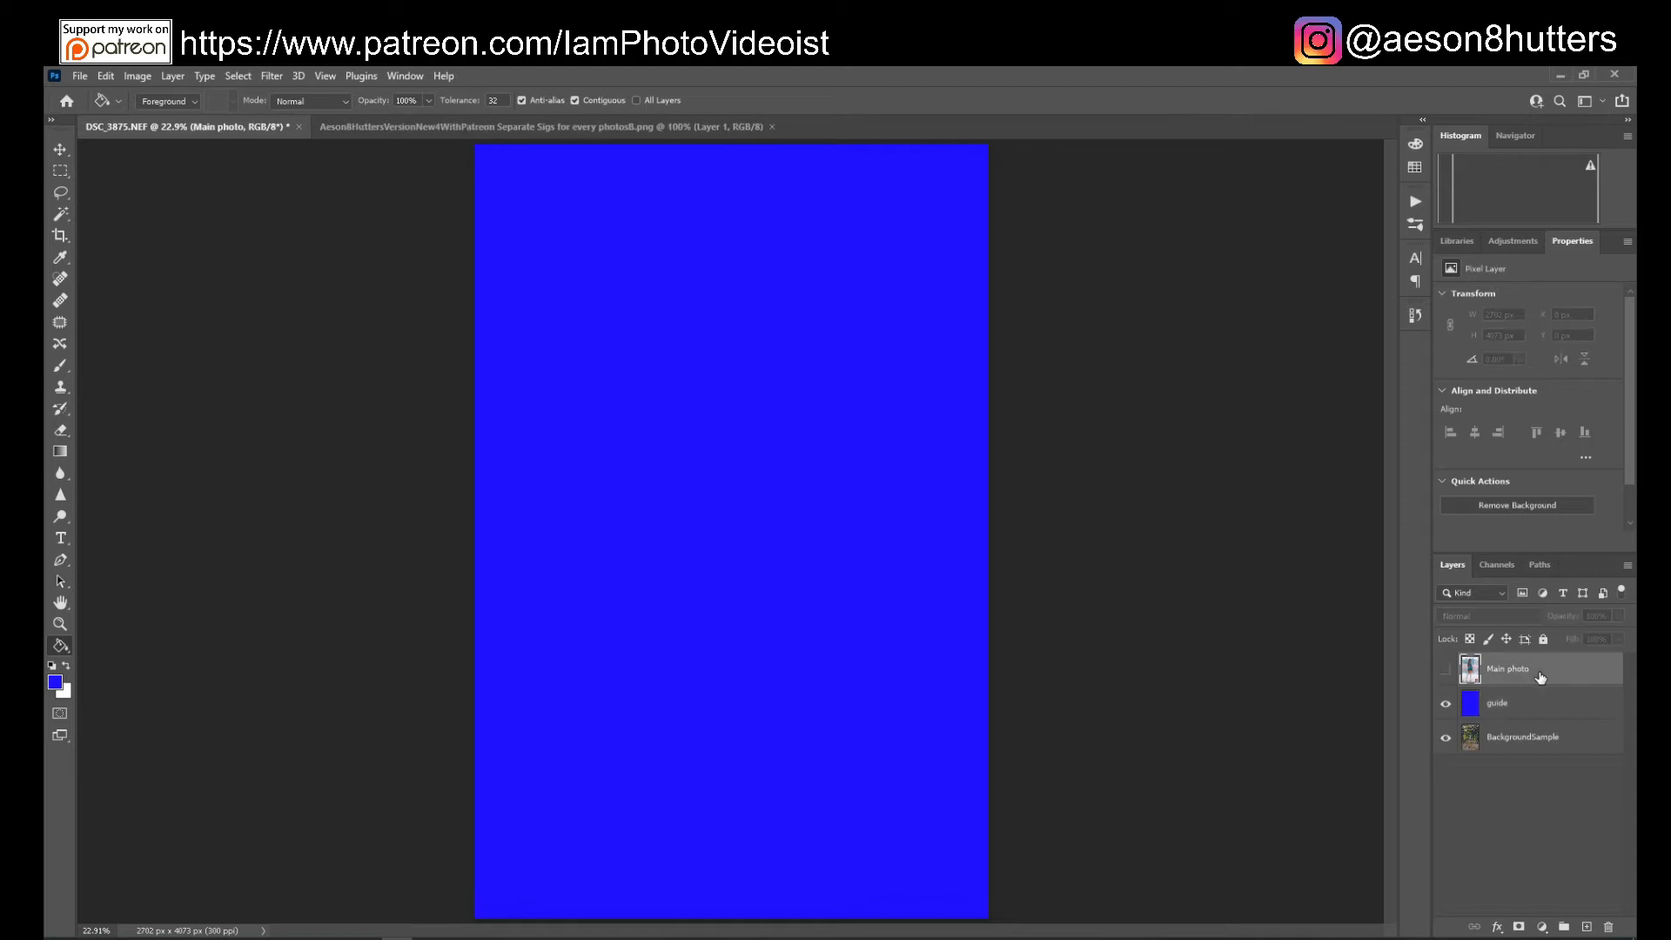
click(1444, 671)
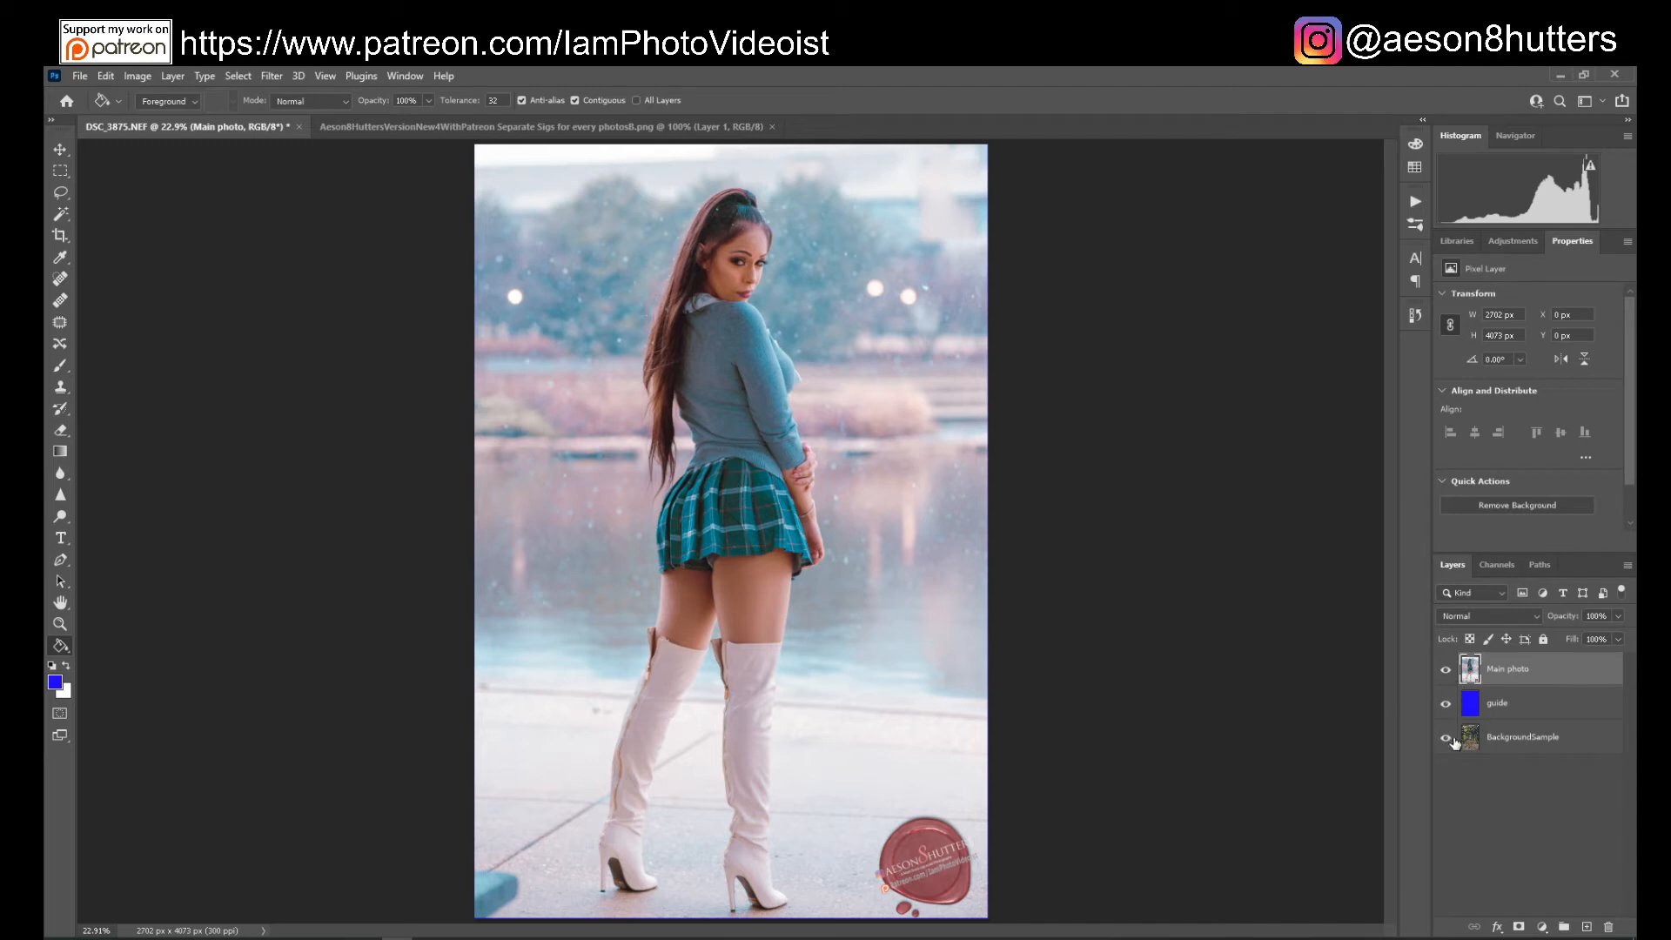
click(1523, 746)
drag(1446, 671, 1445, 714)
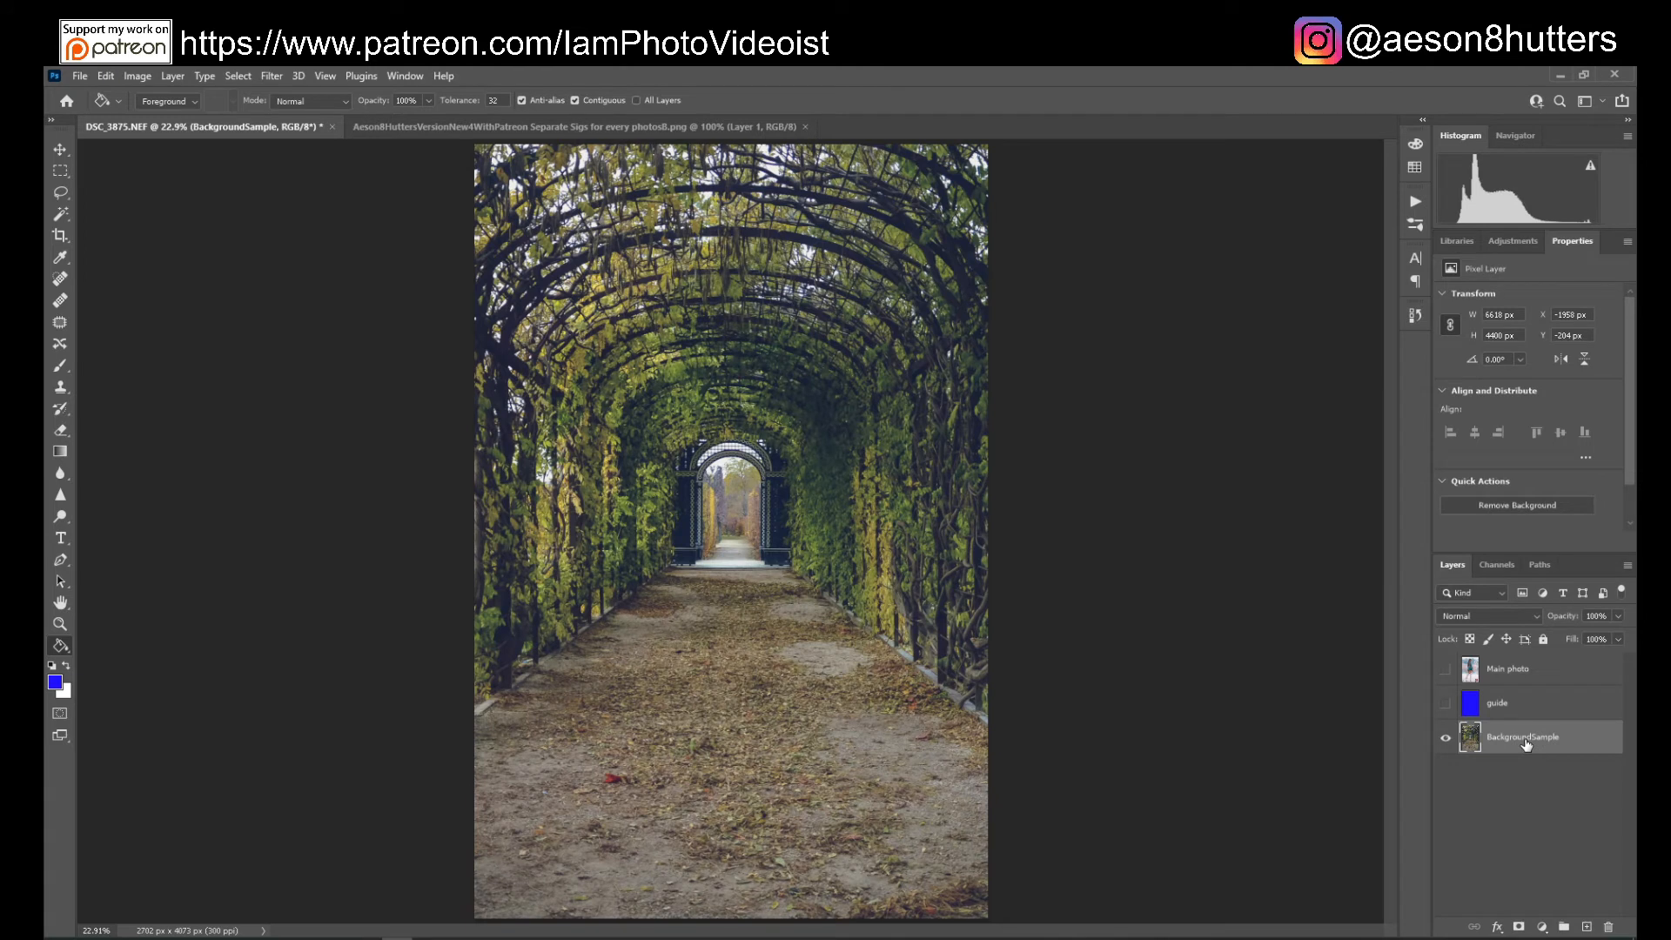
drag(1445, 670, 1446, 705)
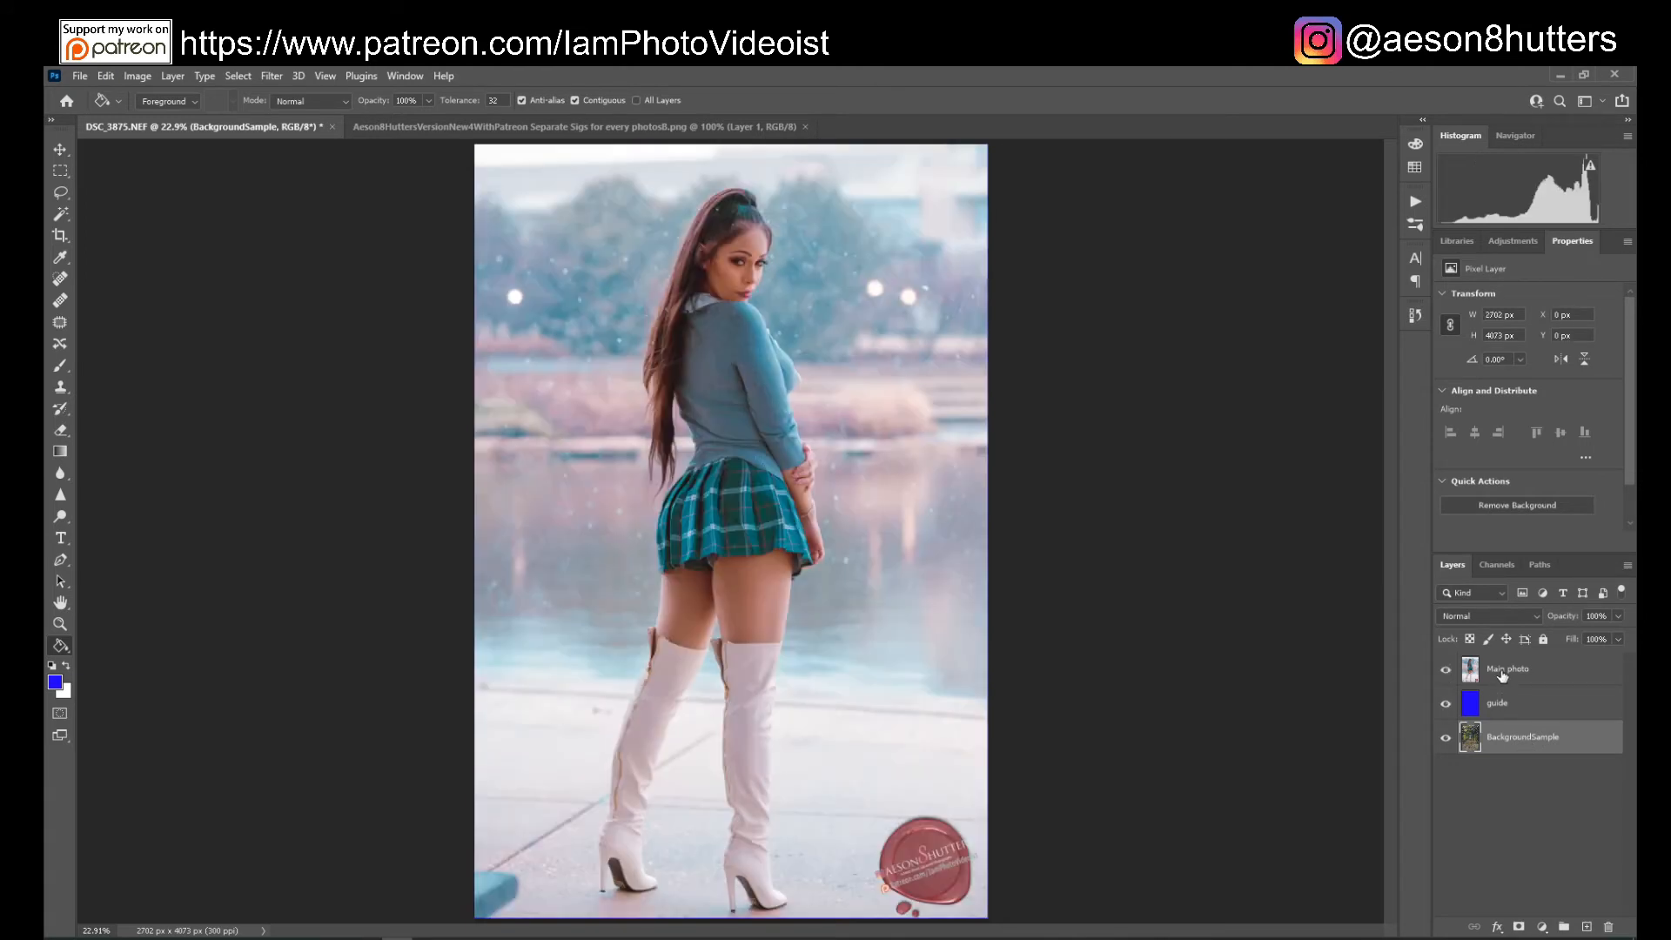
Add a white layer mask to the Main photo layer.
click(1502, 672)
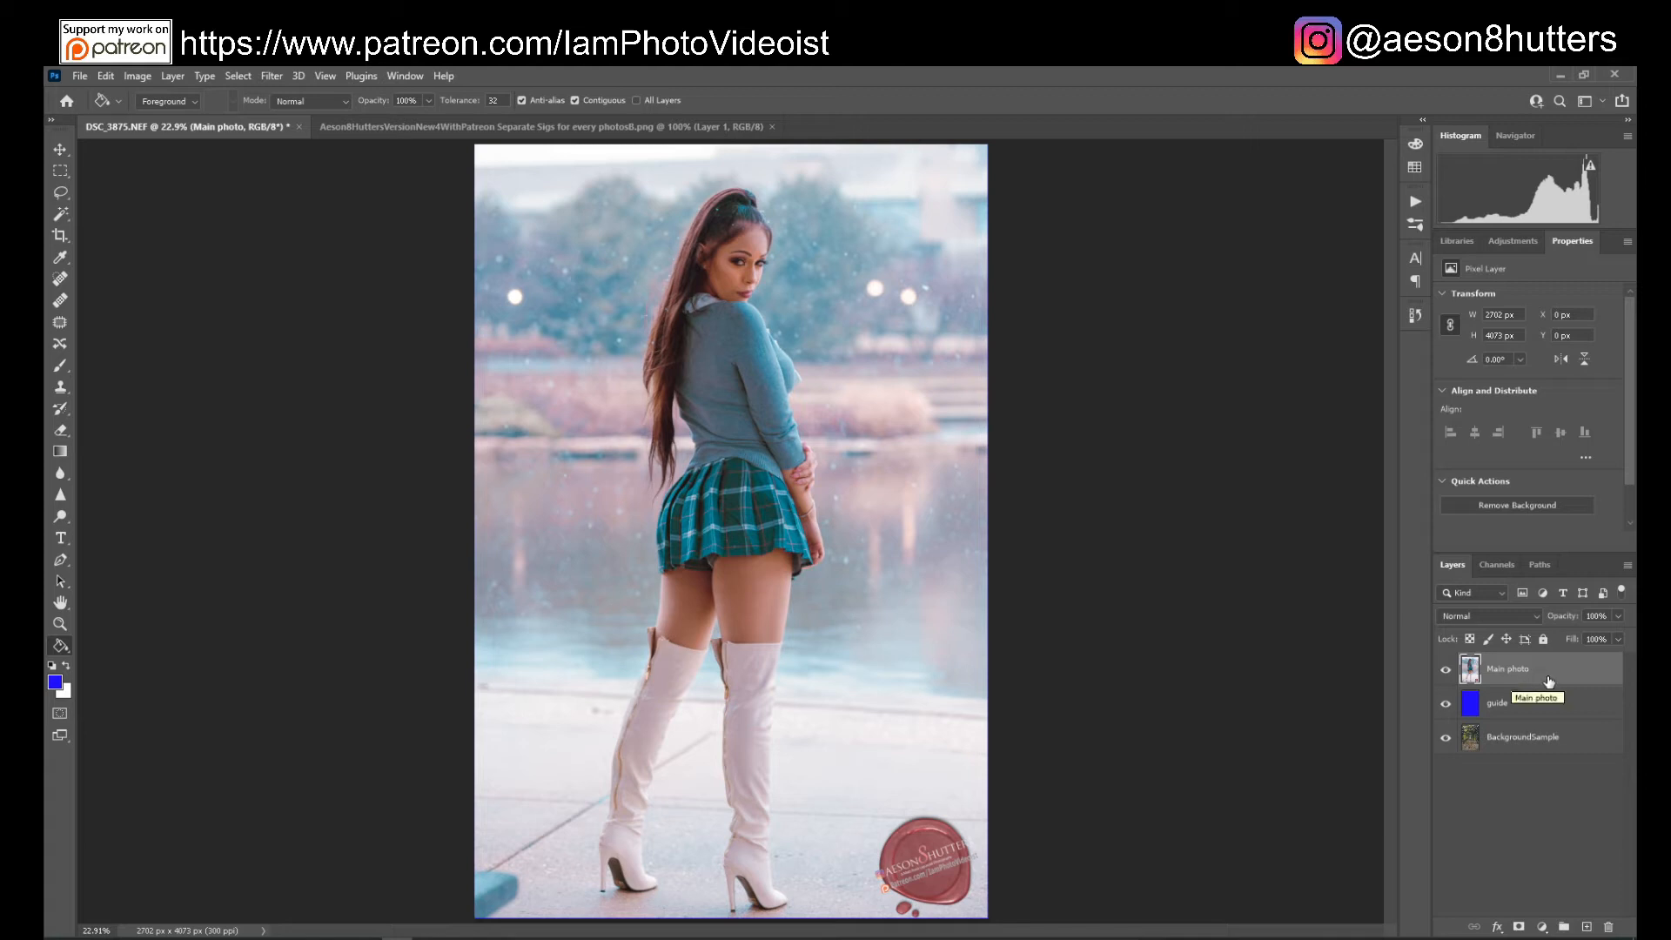
click(1517, 927)
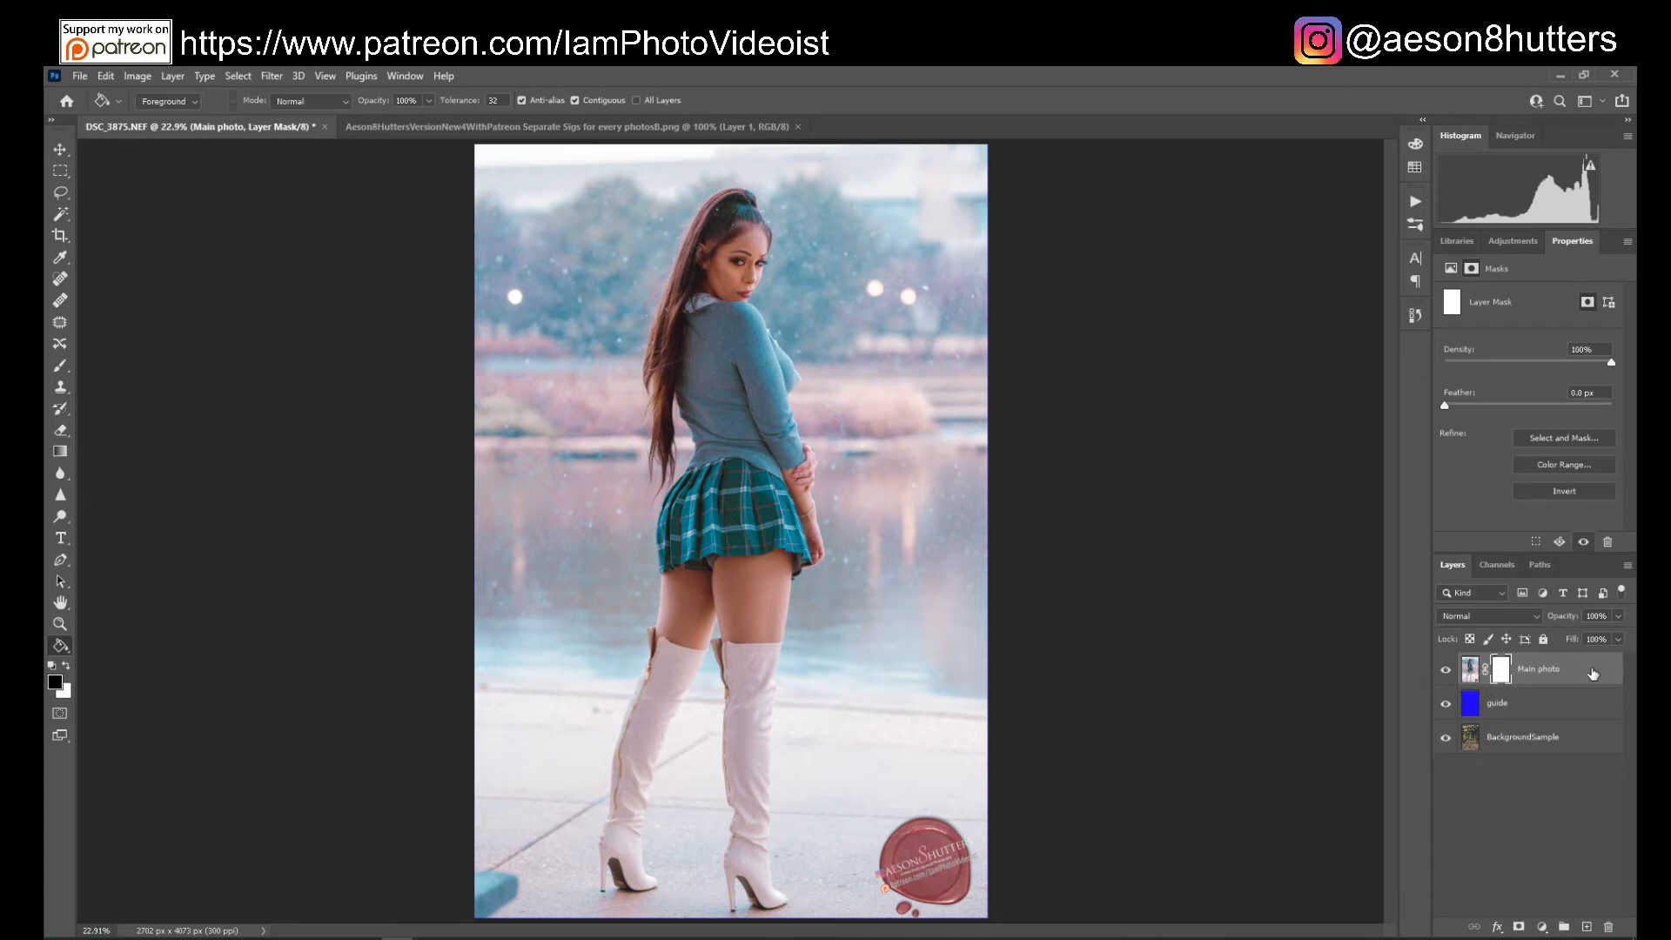
Switch between the Main photo layer's image and its mask to examine both, ending with the mask active.
click(1470, 668)
click(1502, 670)
click(1471, 670)
click(1471, 670)
click(1499, 672)
click(1472, 675)
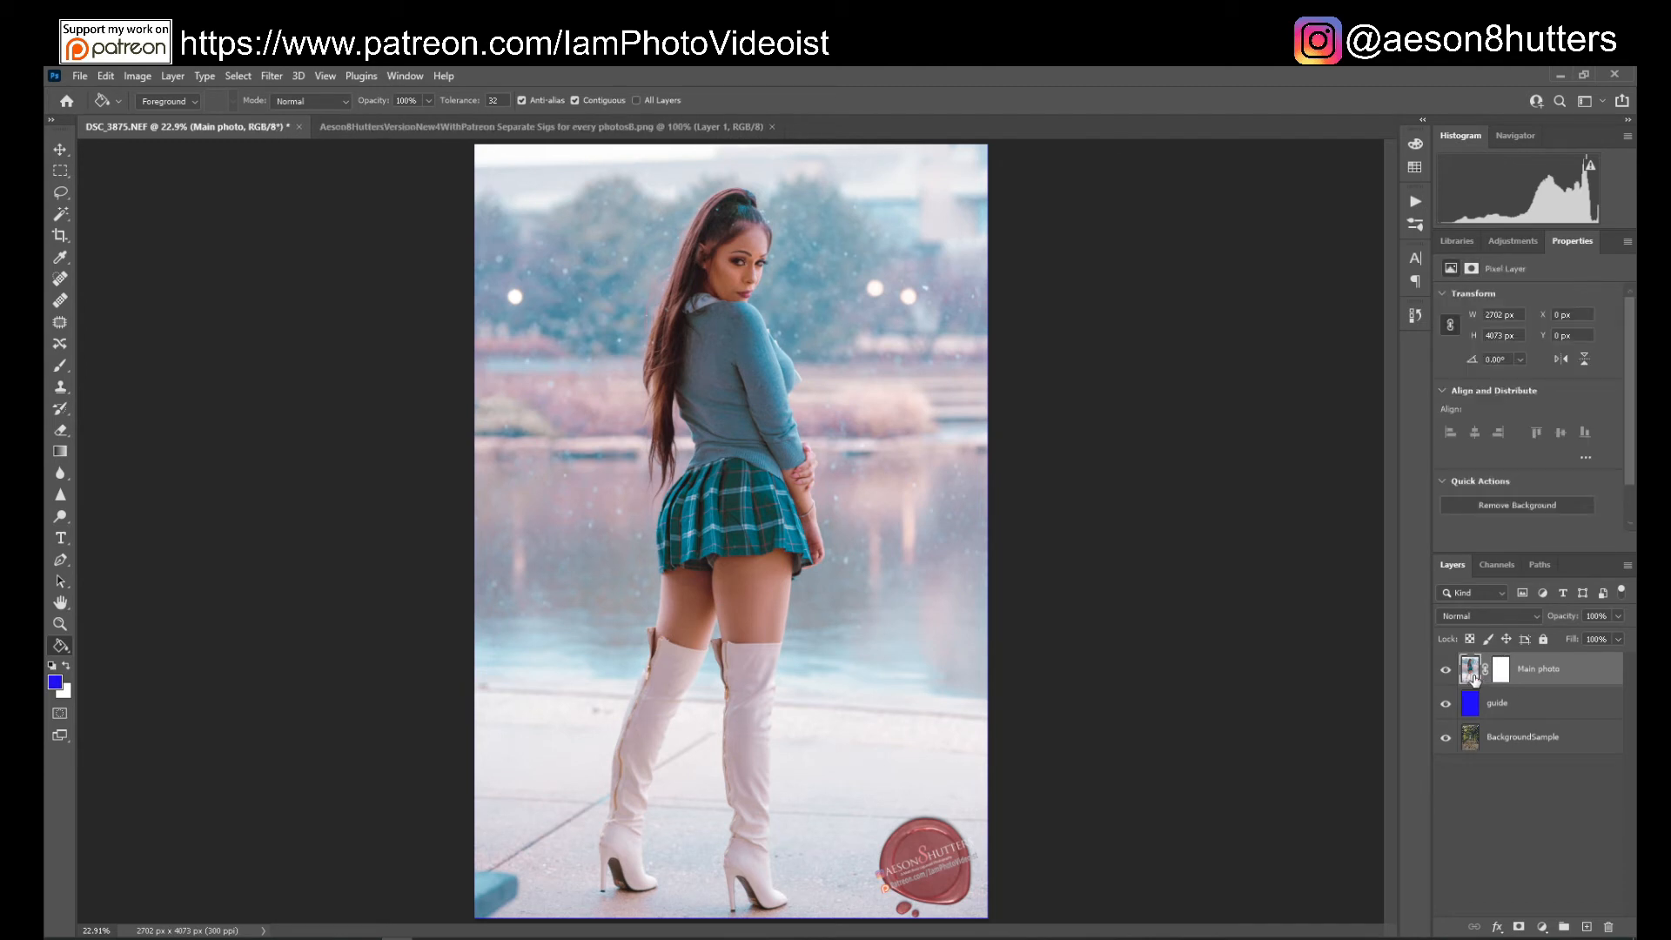
click(1503, 673)
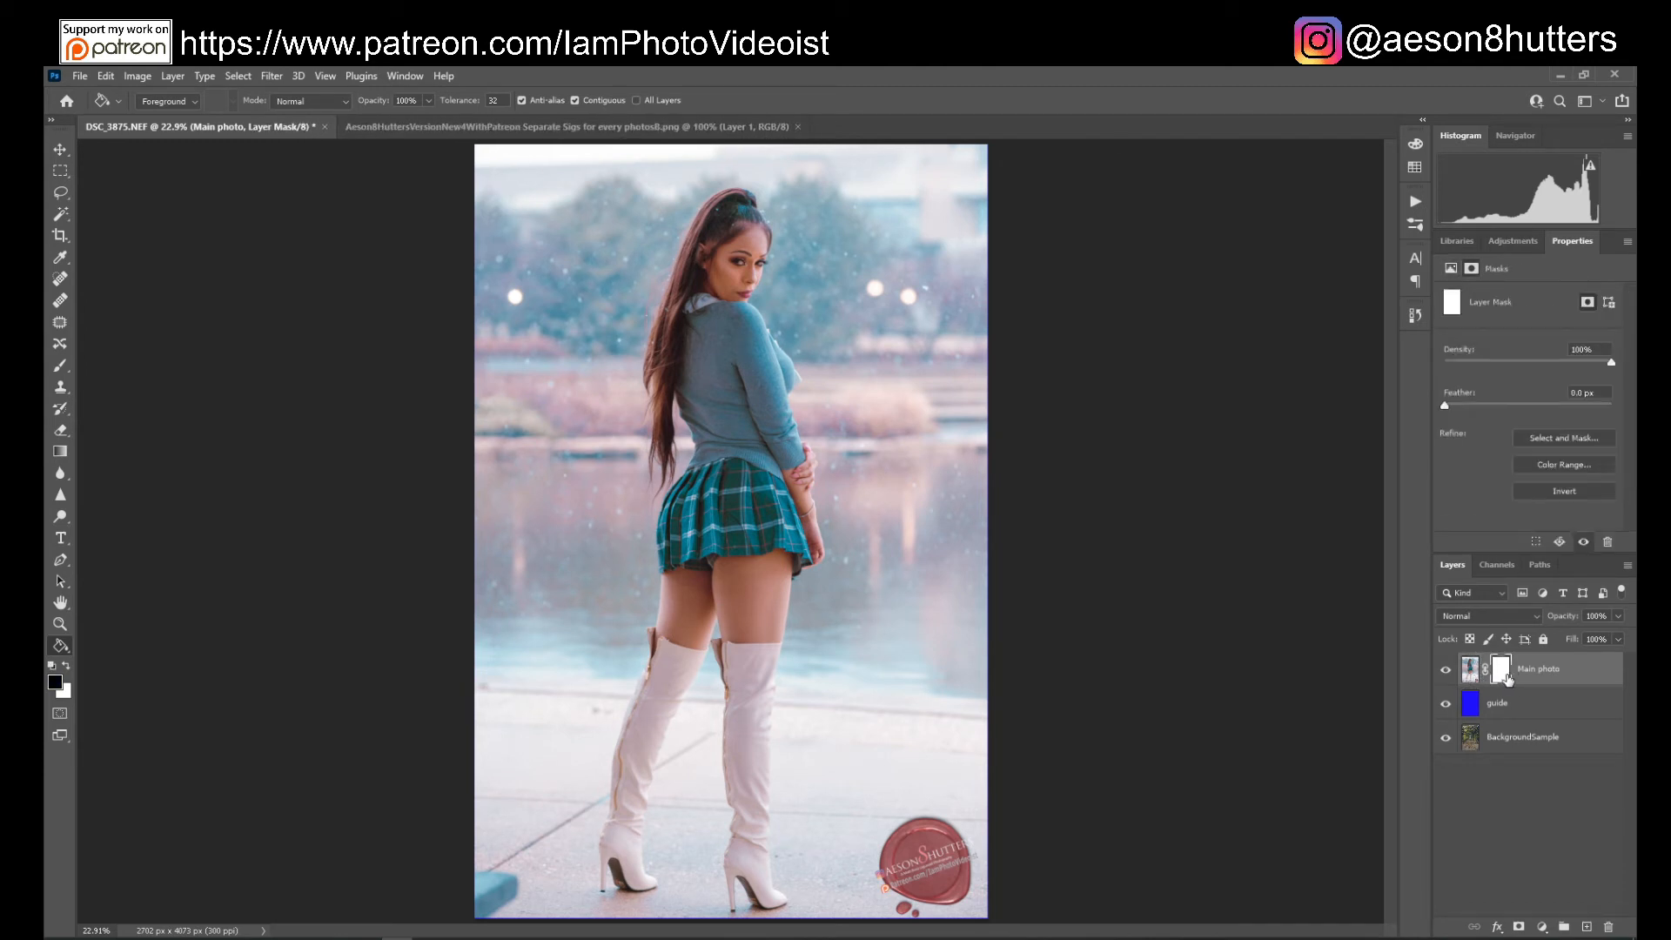
click(1471, 671)
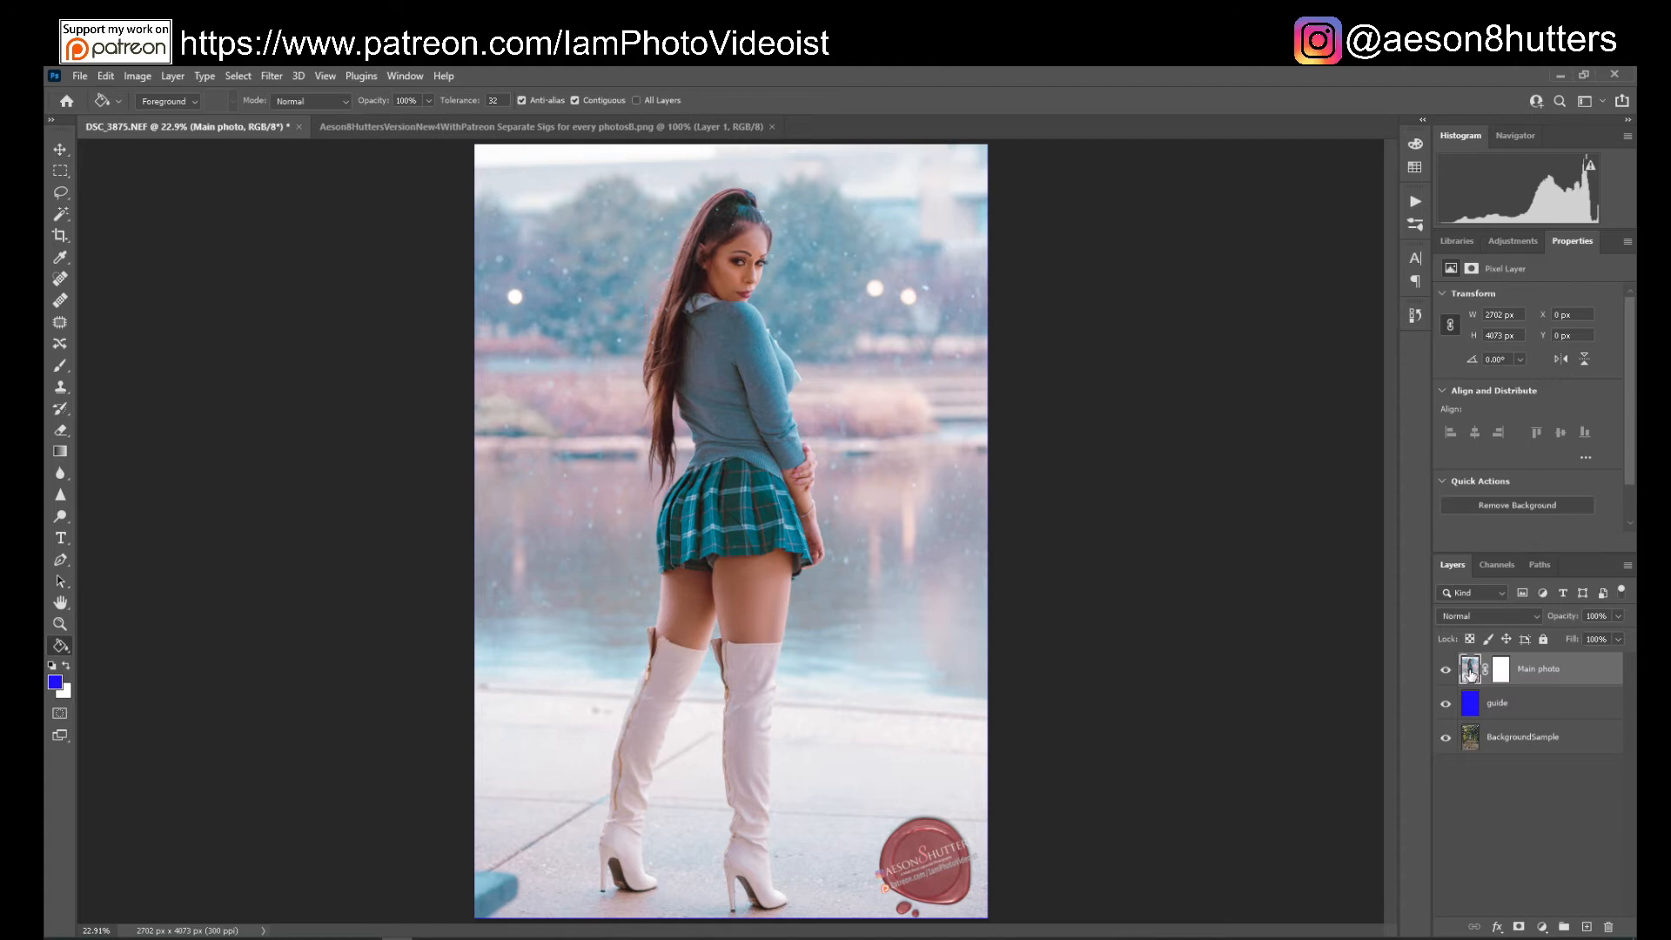
click(1502, 670)
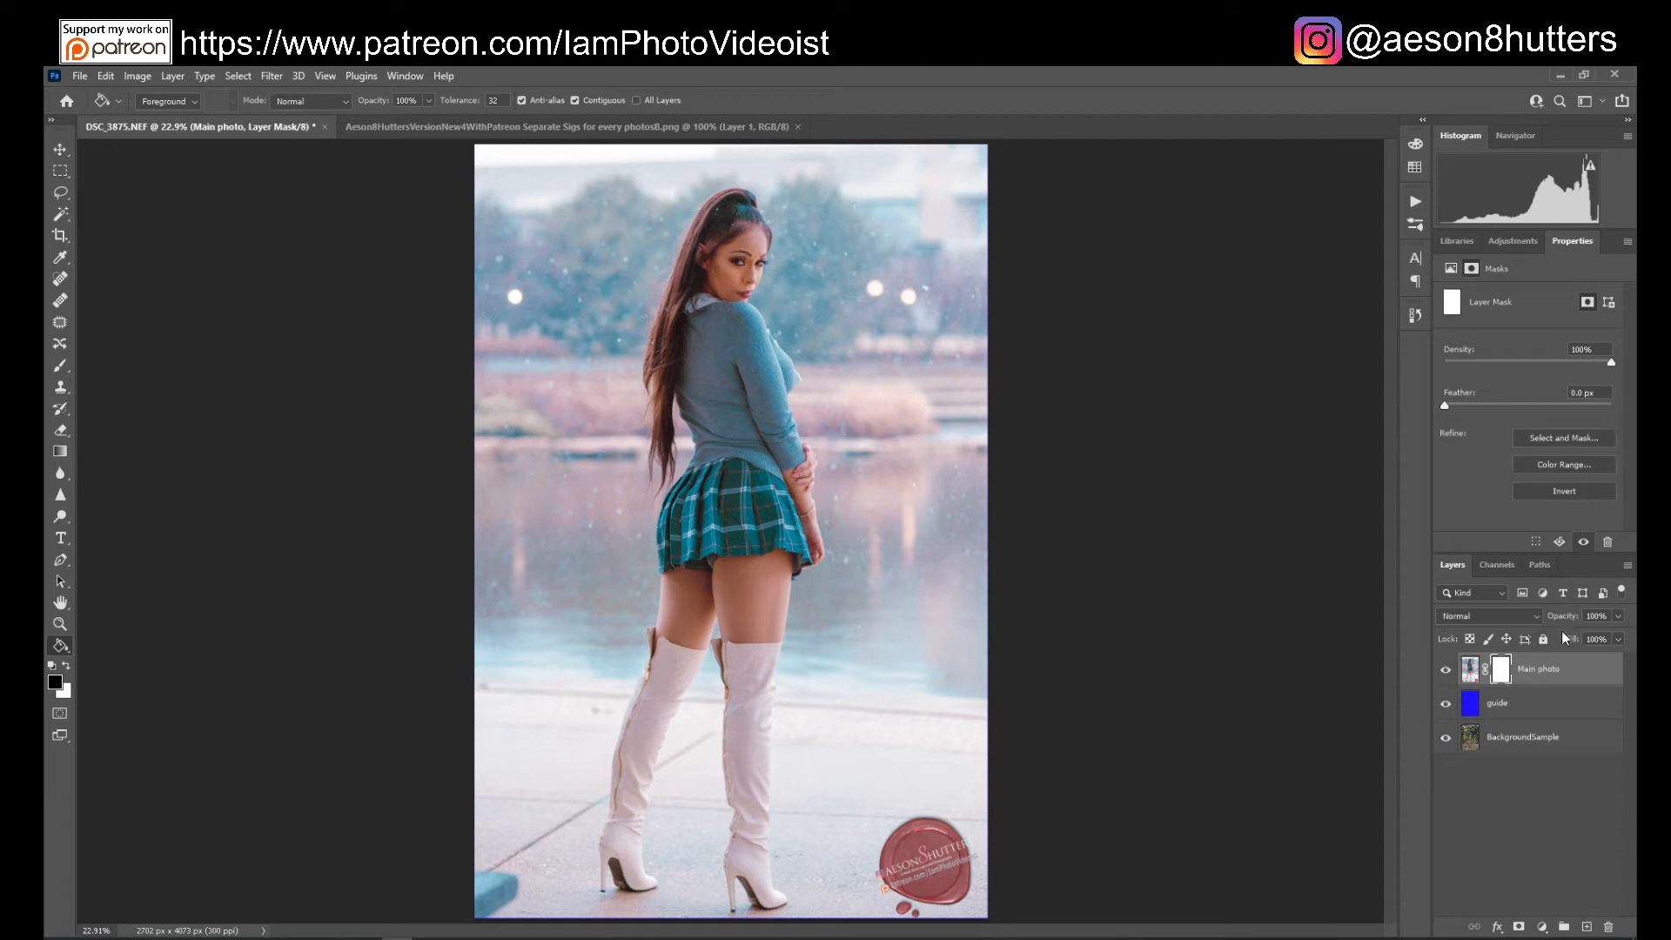
Turn the Main photo mask black, first by inverting it and again with a Paint Bucket fill, inverting back to white each time.
click(1564, 492)
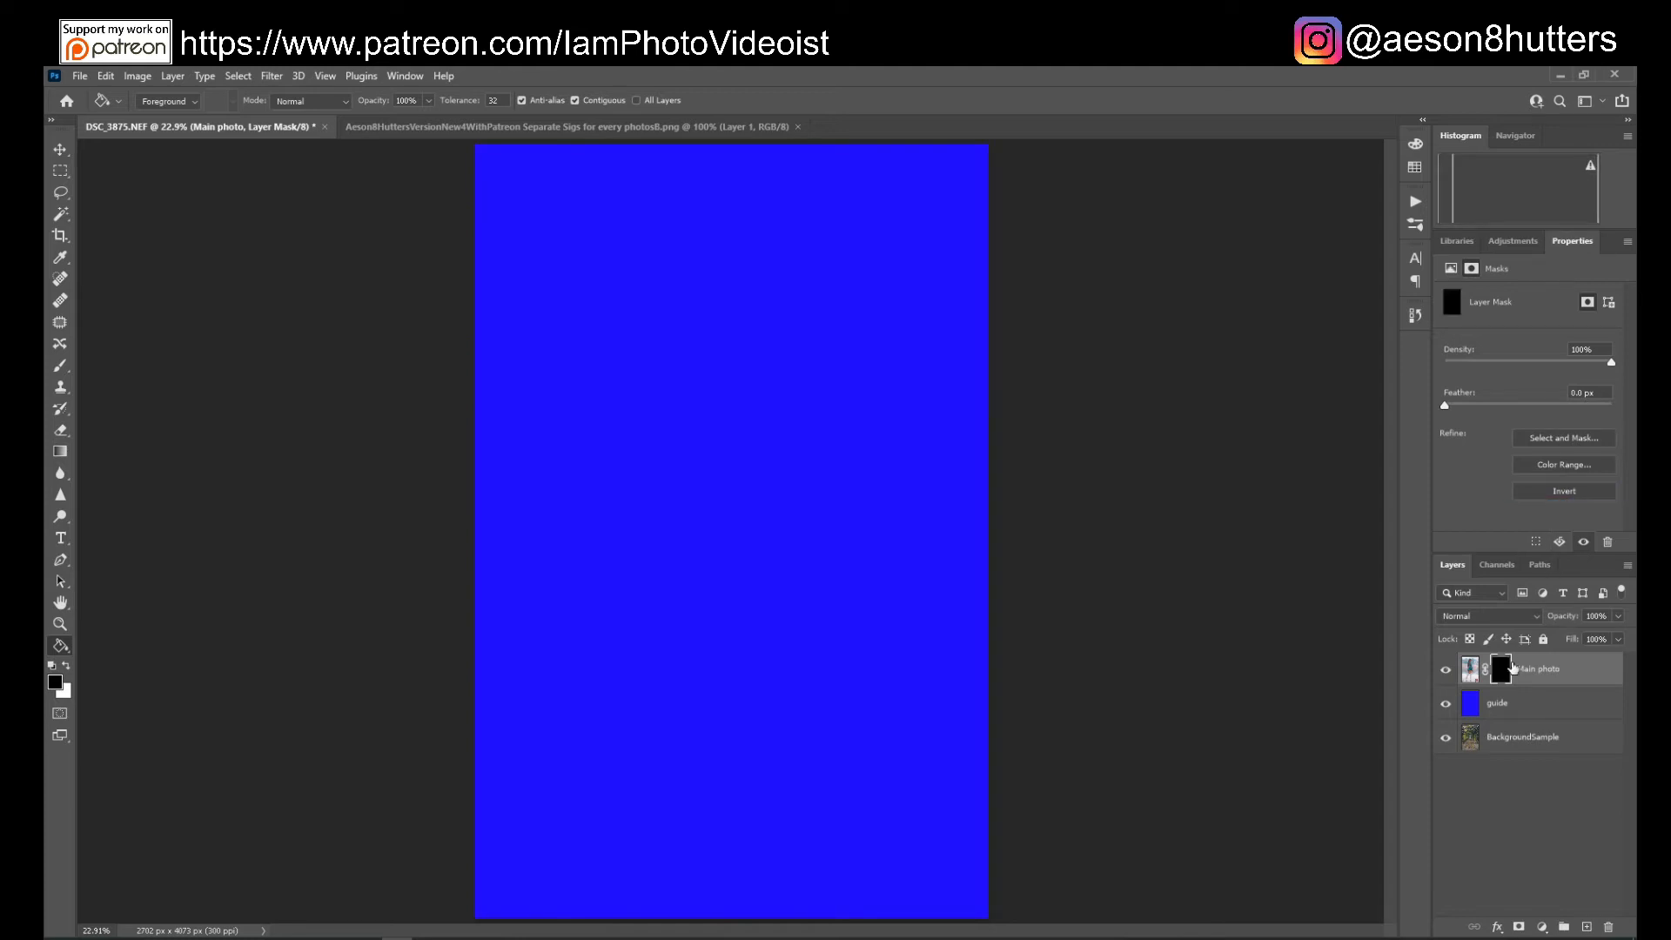
click(1570, 493)
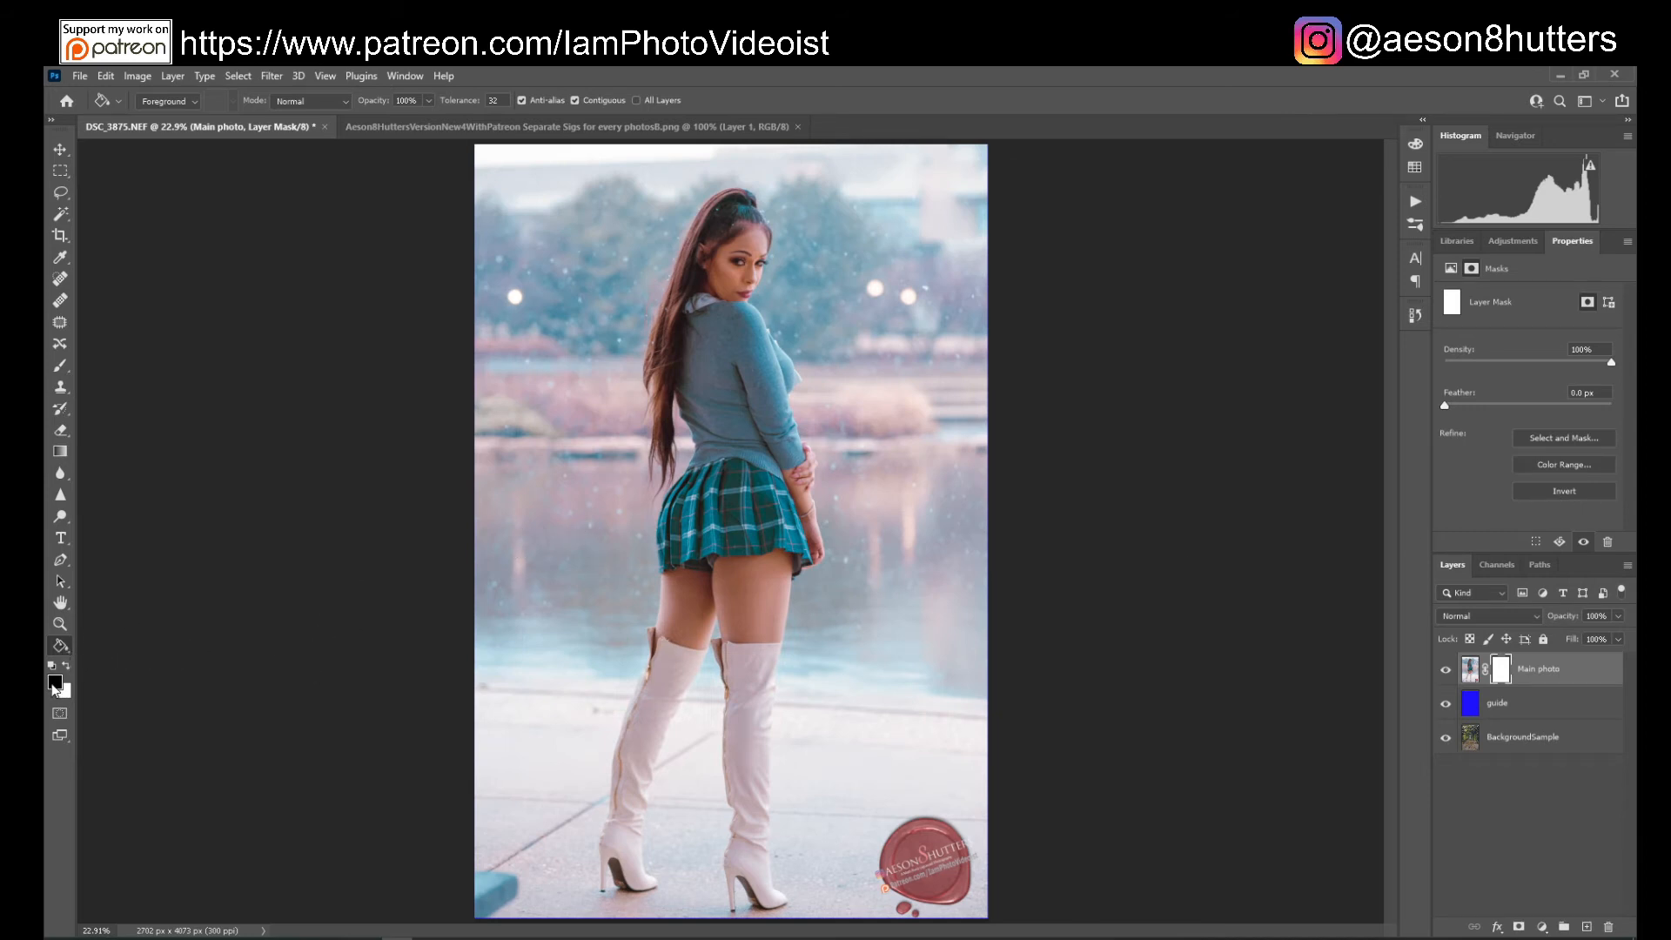
click(612, 507)
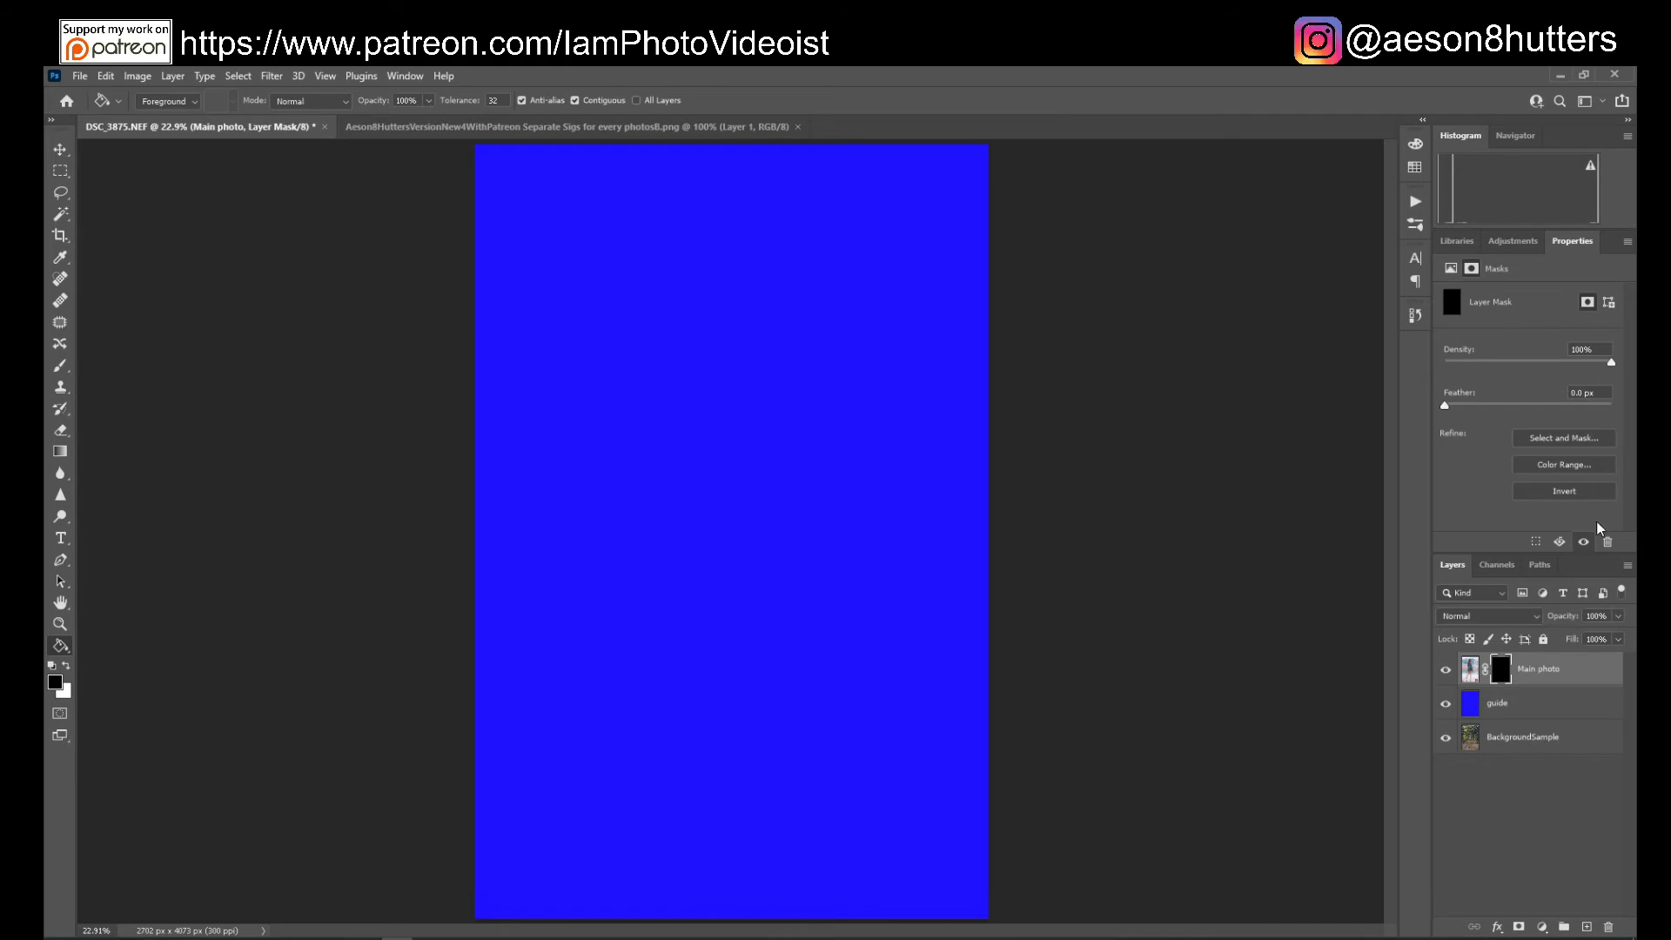
click(1577, 493)
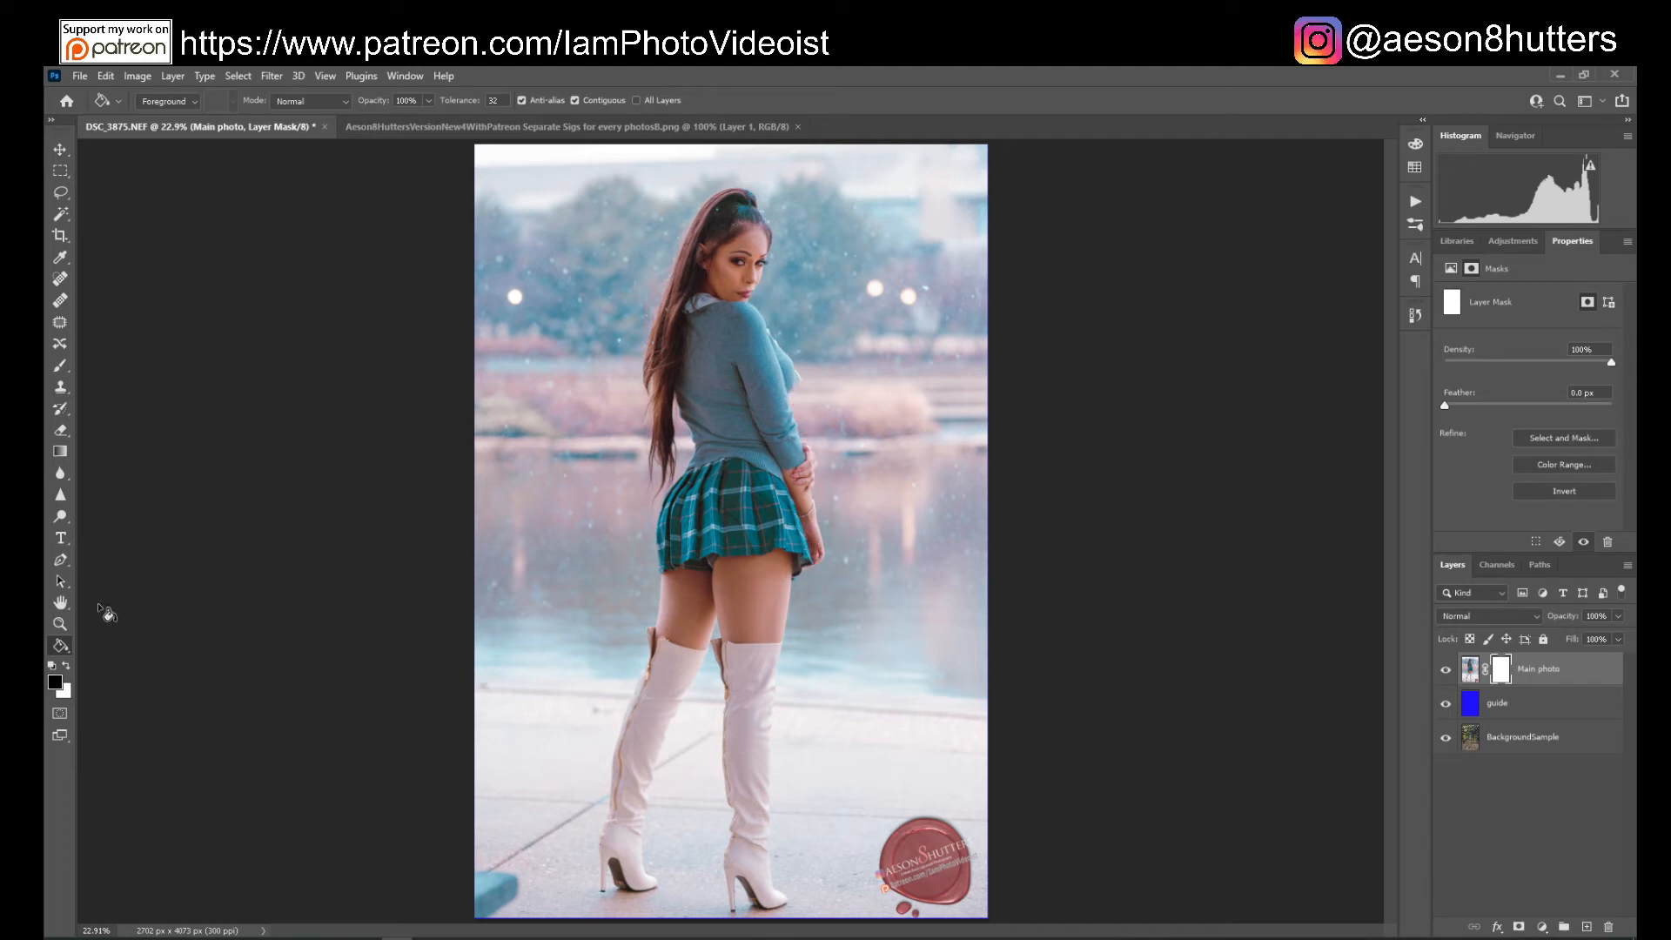
Choose the Brush tool for the mask, keep opacity and flow at 100%, and set the brush hardness to 100%.
click(61, 367)
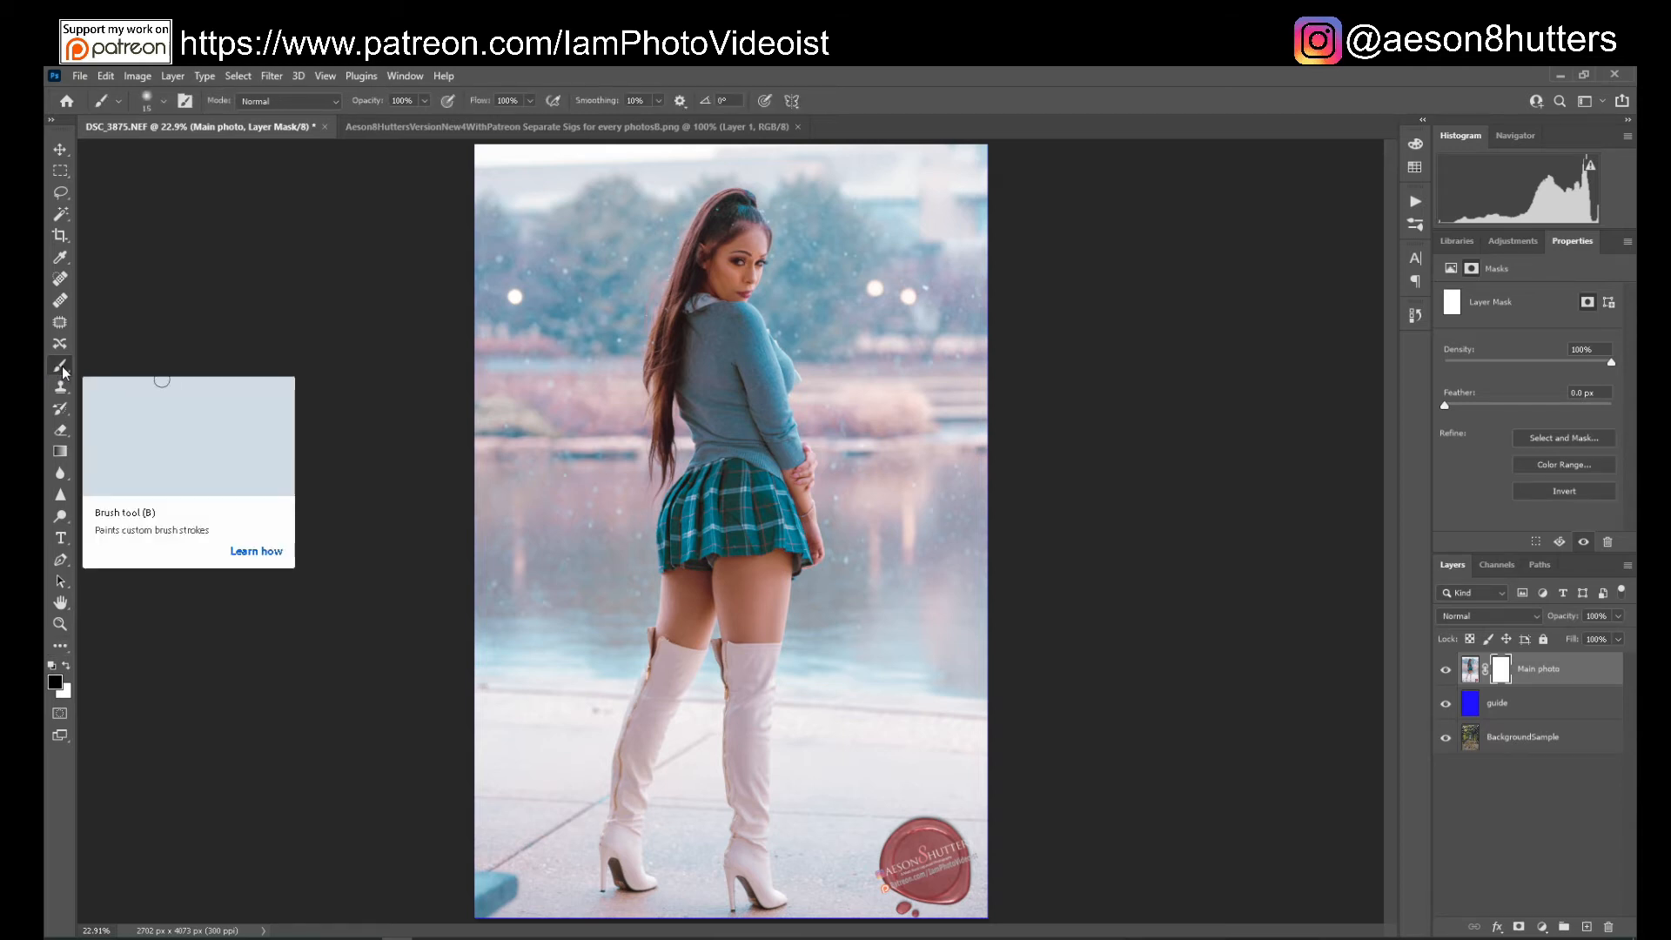
click(394, 101)
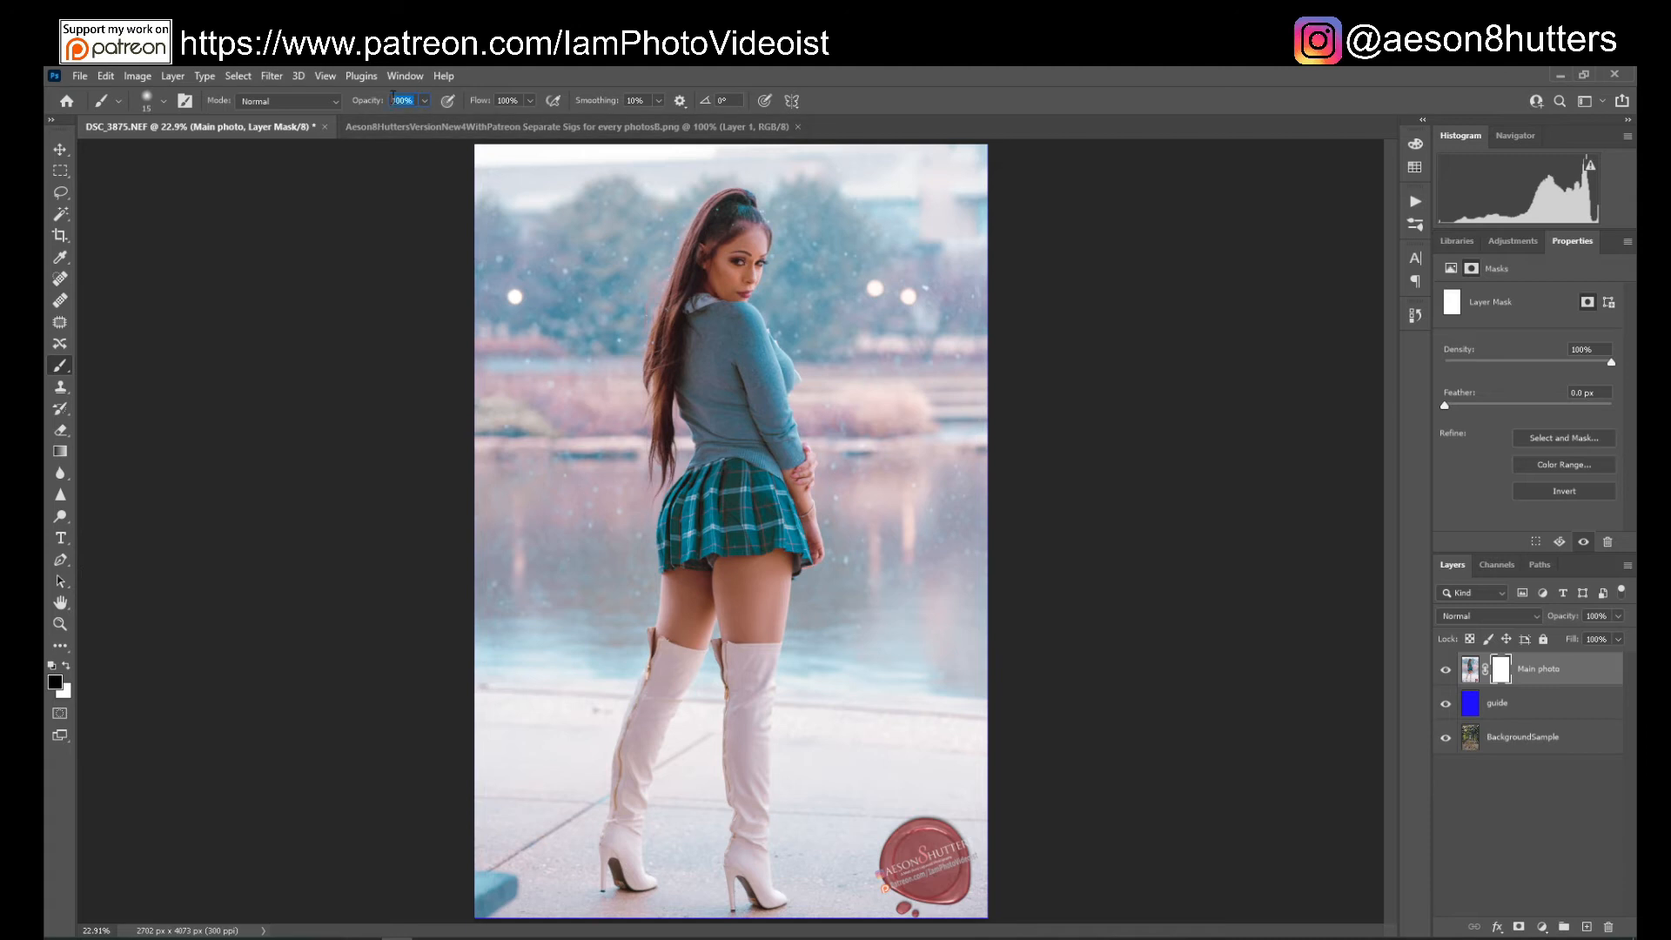
click(507, 100)
click(161, 102)
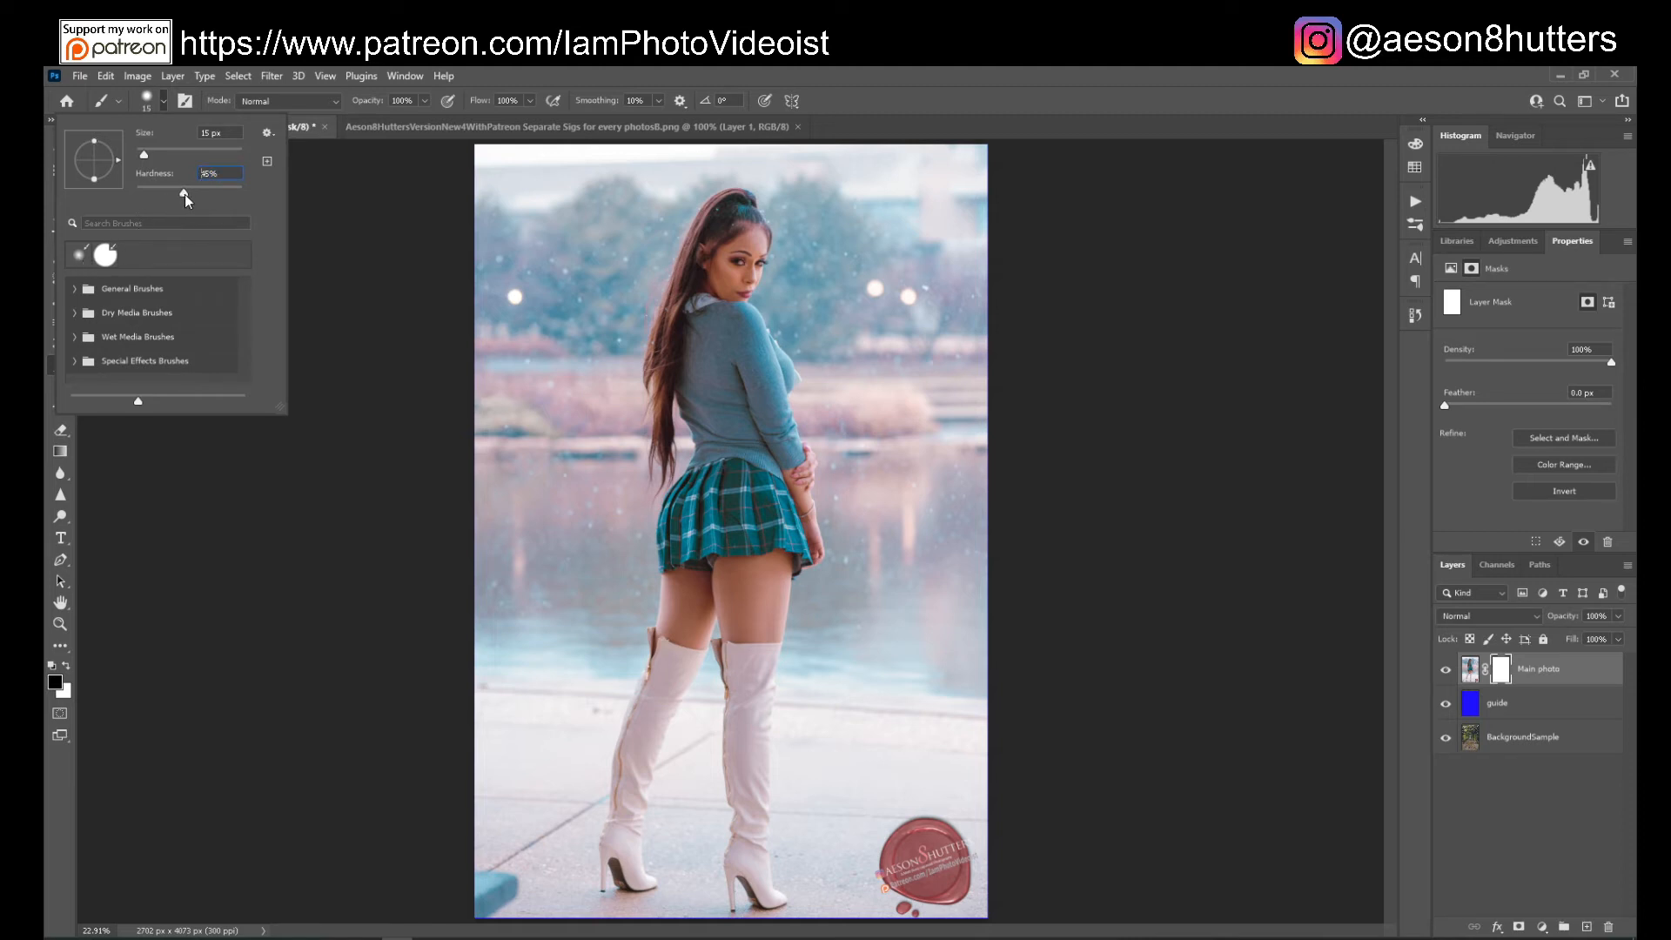
drag(184, 195, 244, 186)
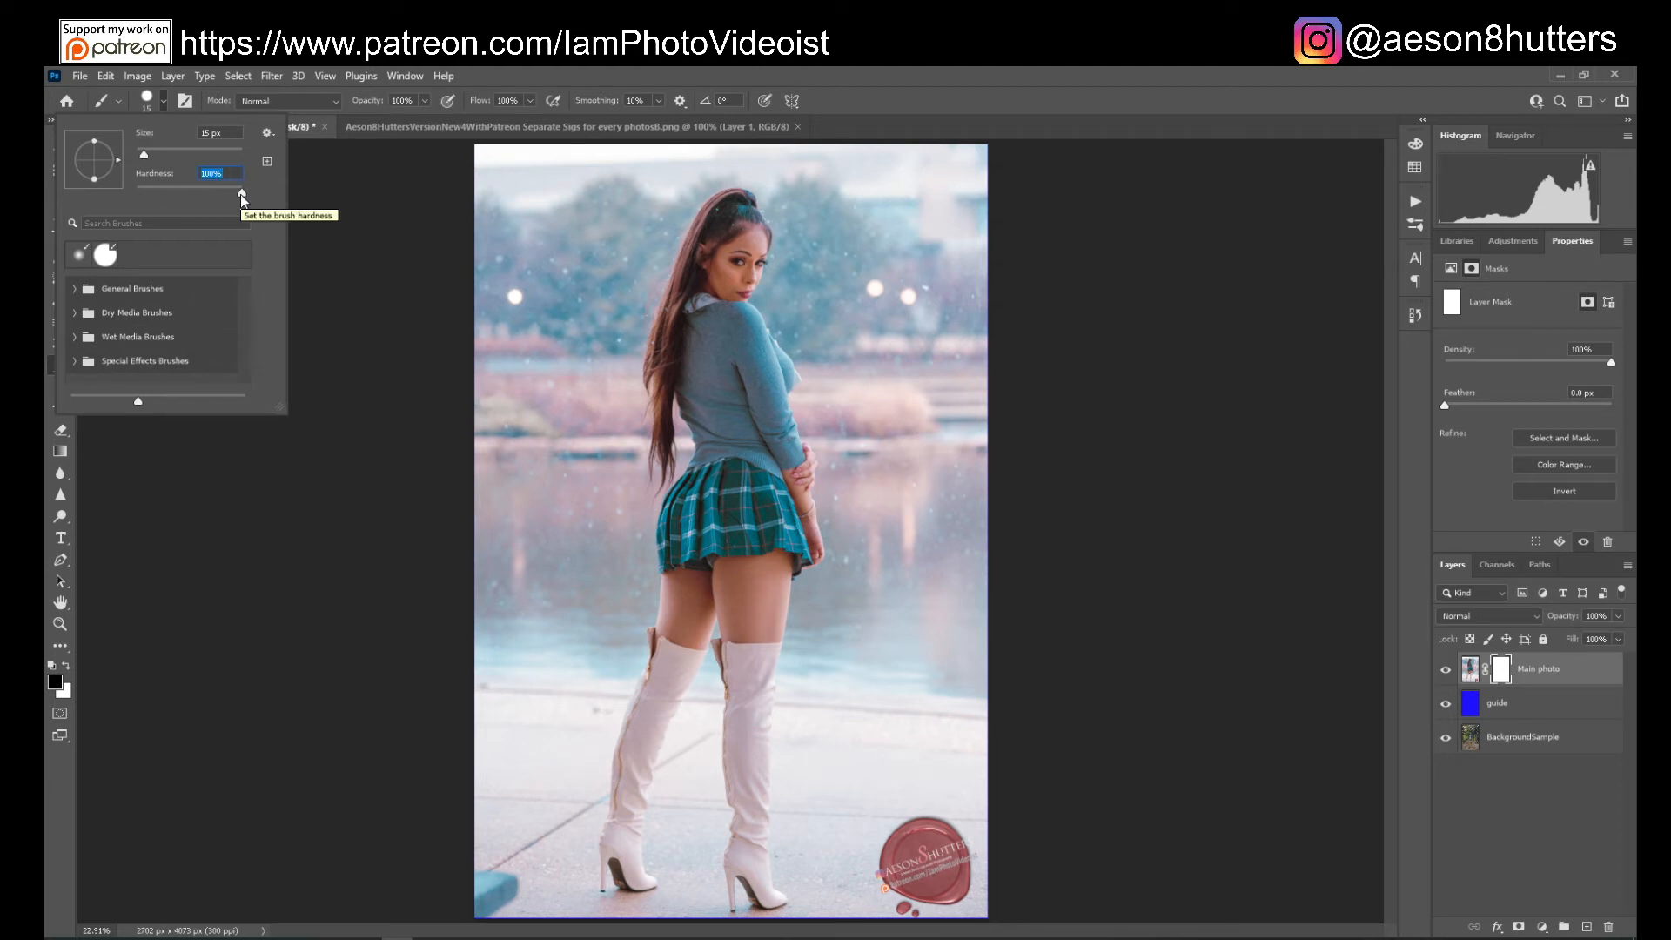
Set the brush hardness to 50% and its size to 53 px.
drag(241, 195, 232, 195)
text(50)
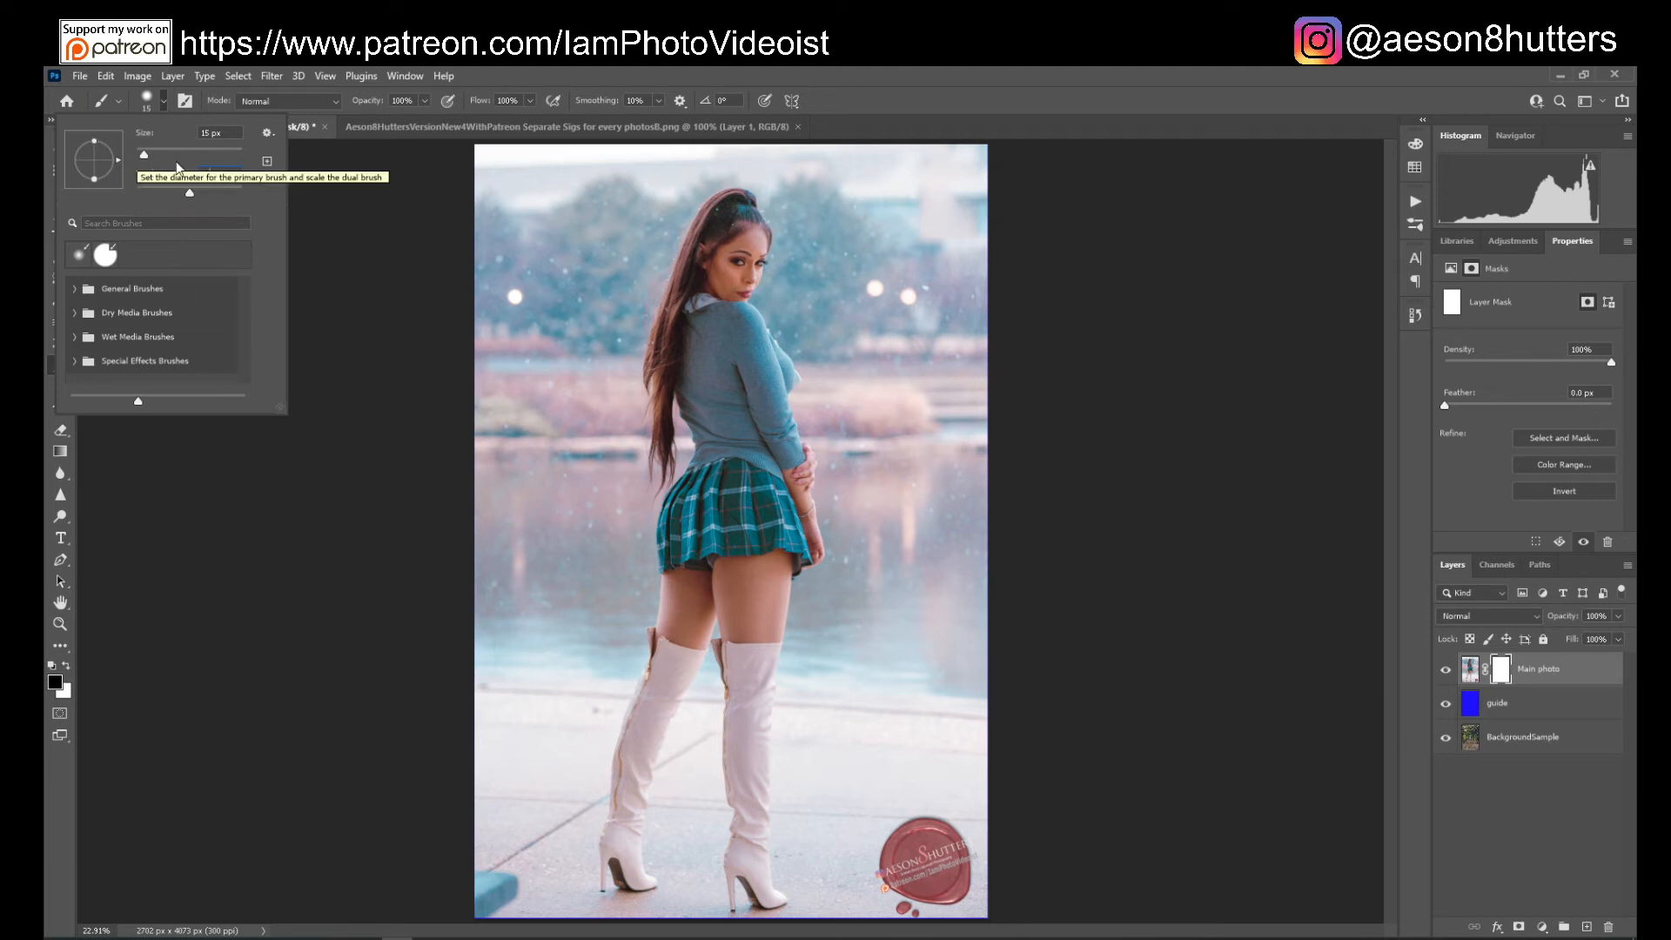
click(144, 152)
drag(145, 155, 161, 158)
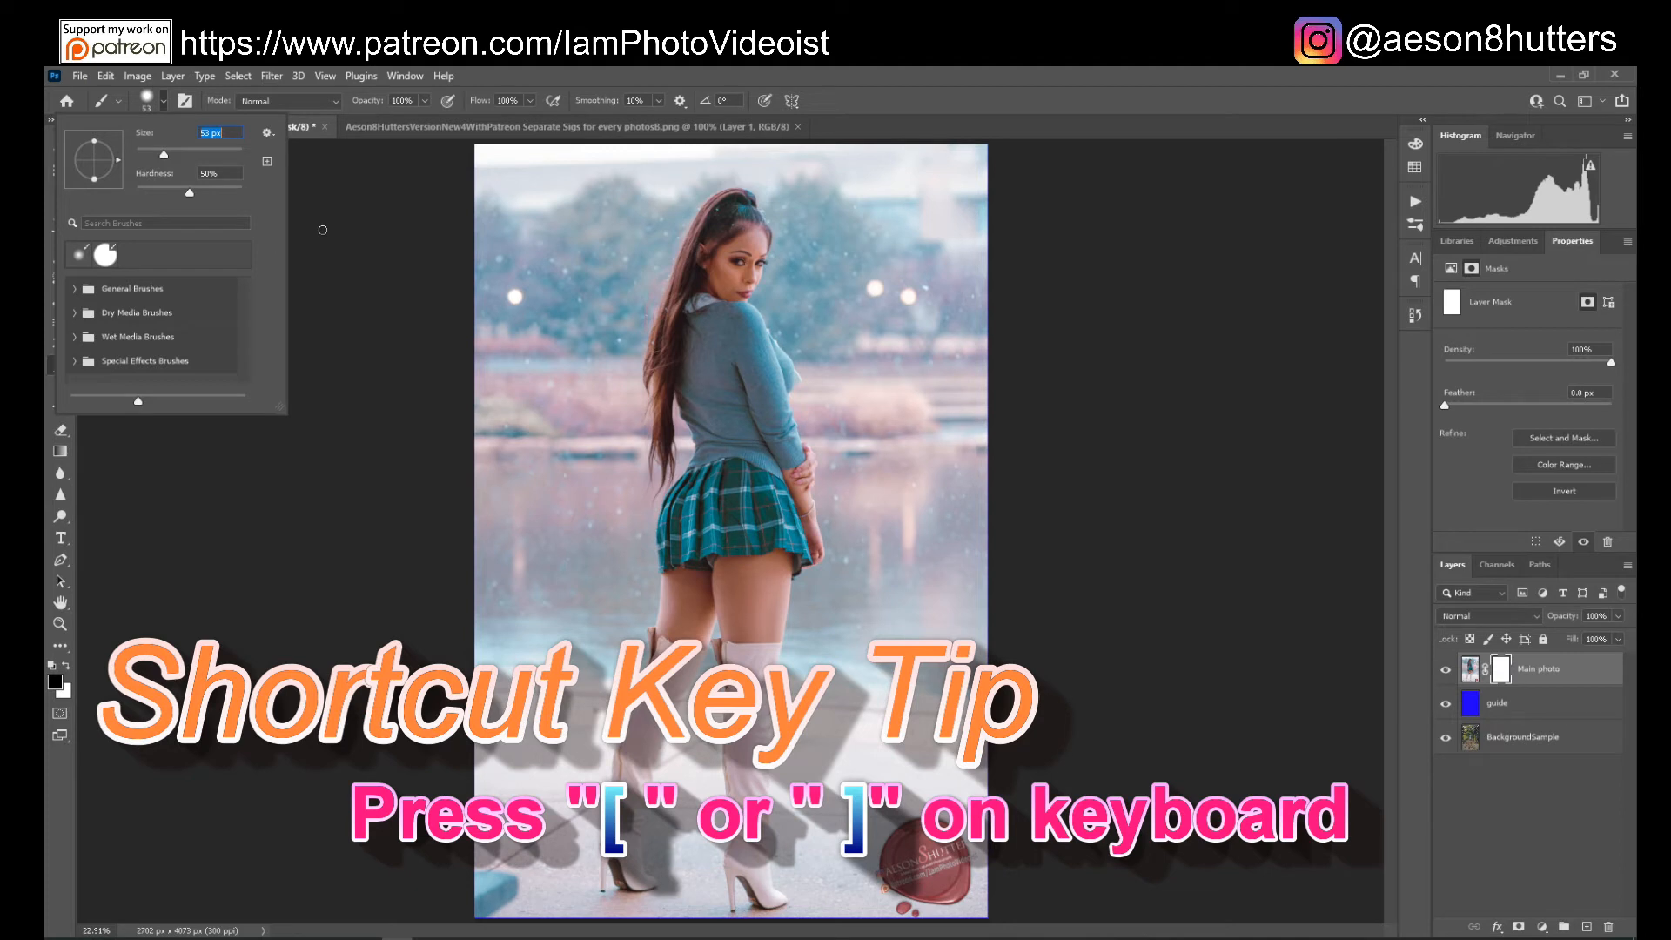
click(164, 97)
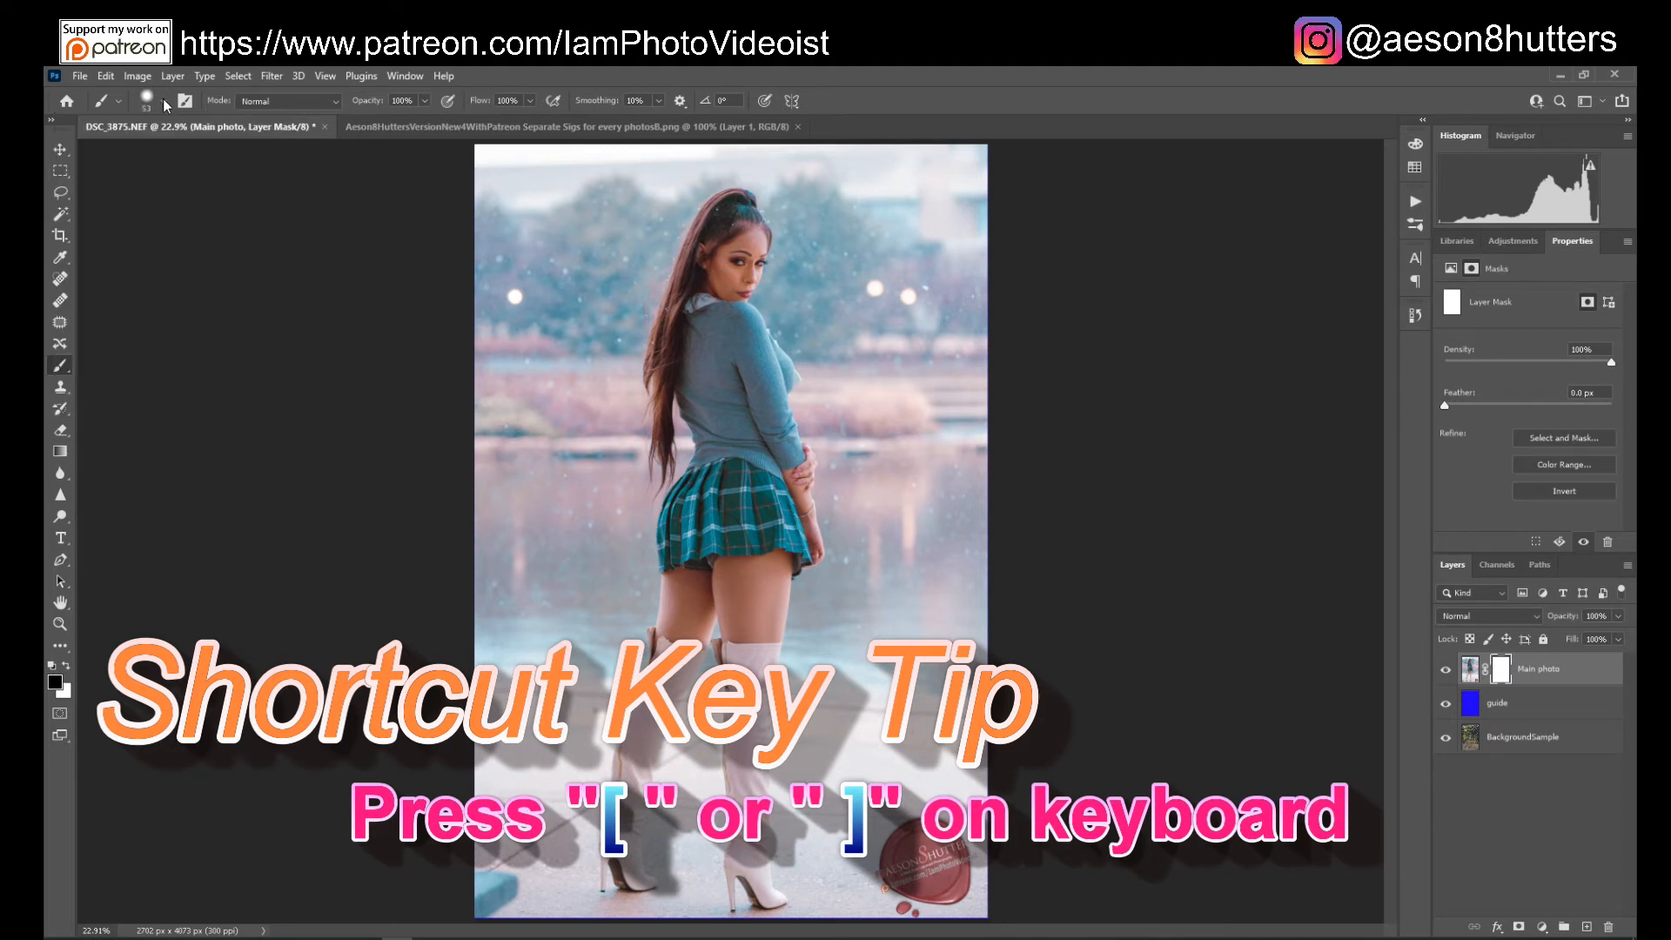
Try other brush sizes, reducing it to 47 px and enlarging it to 193 px.
click(164, 98)
mouse_move(161, 146)
mouse_down()
mouse_move(192, 151)
mouse_move(160, 152)
mouse_up()
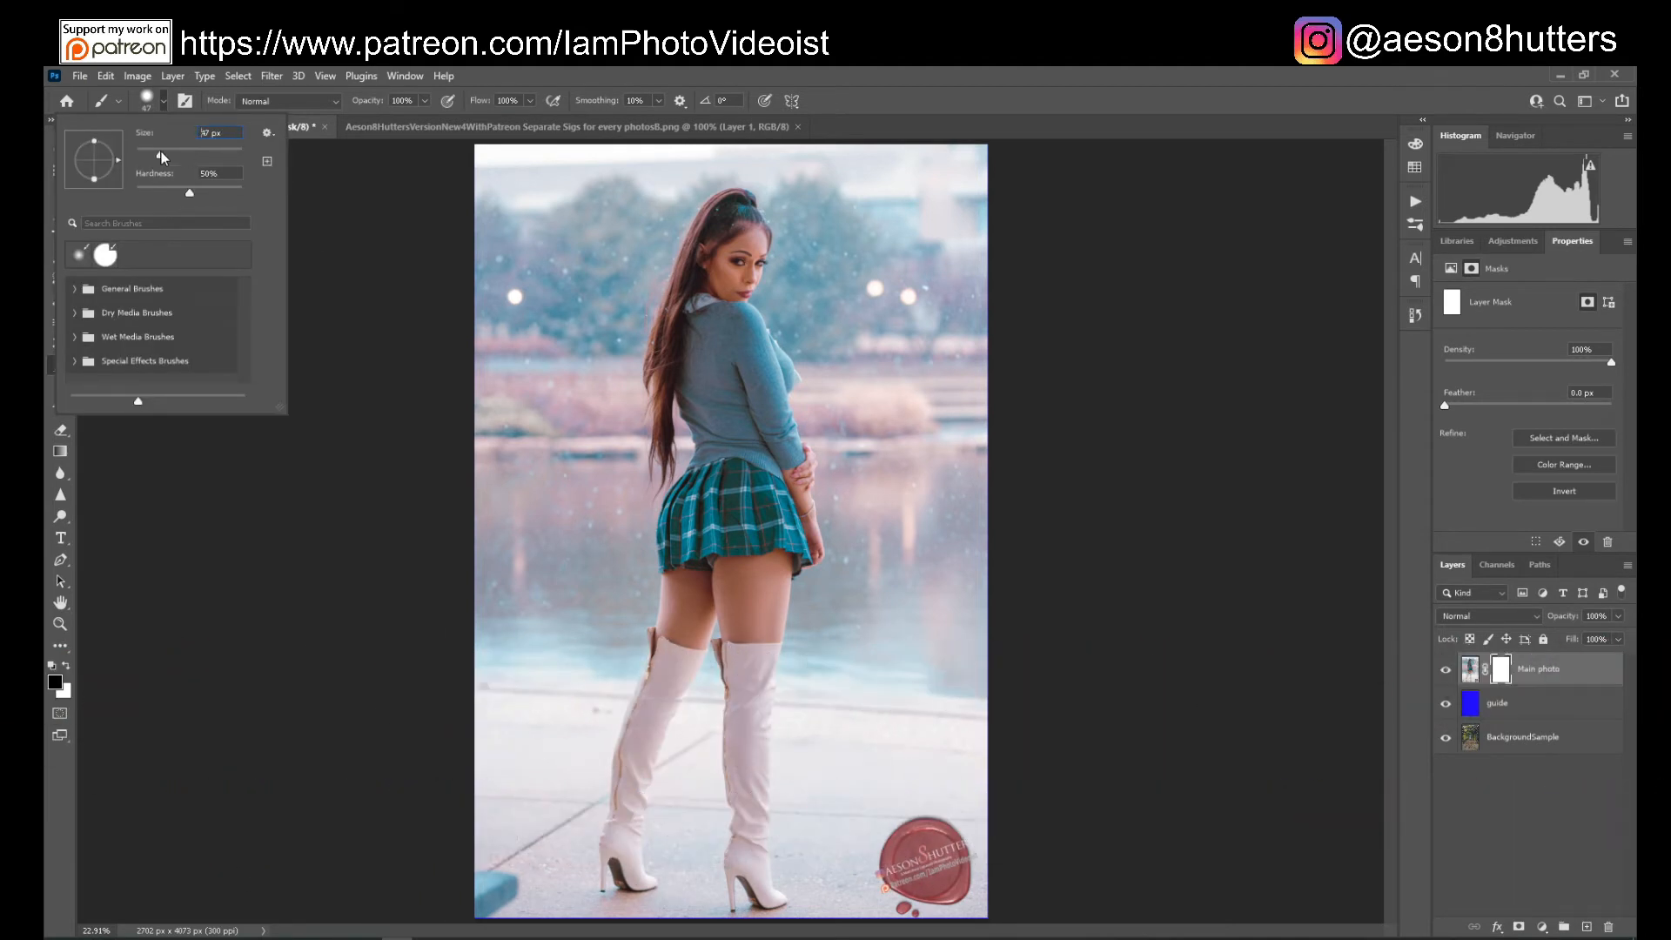
key(Return)
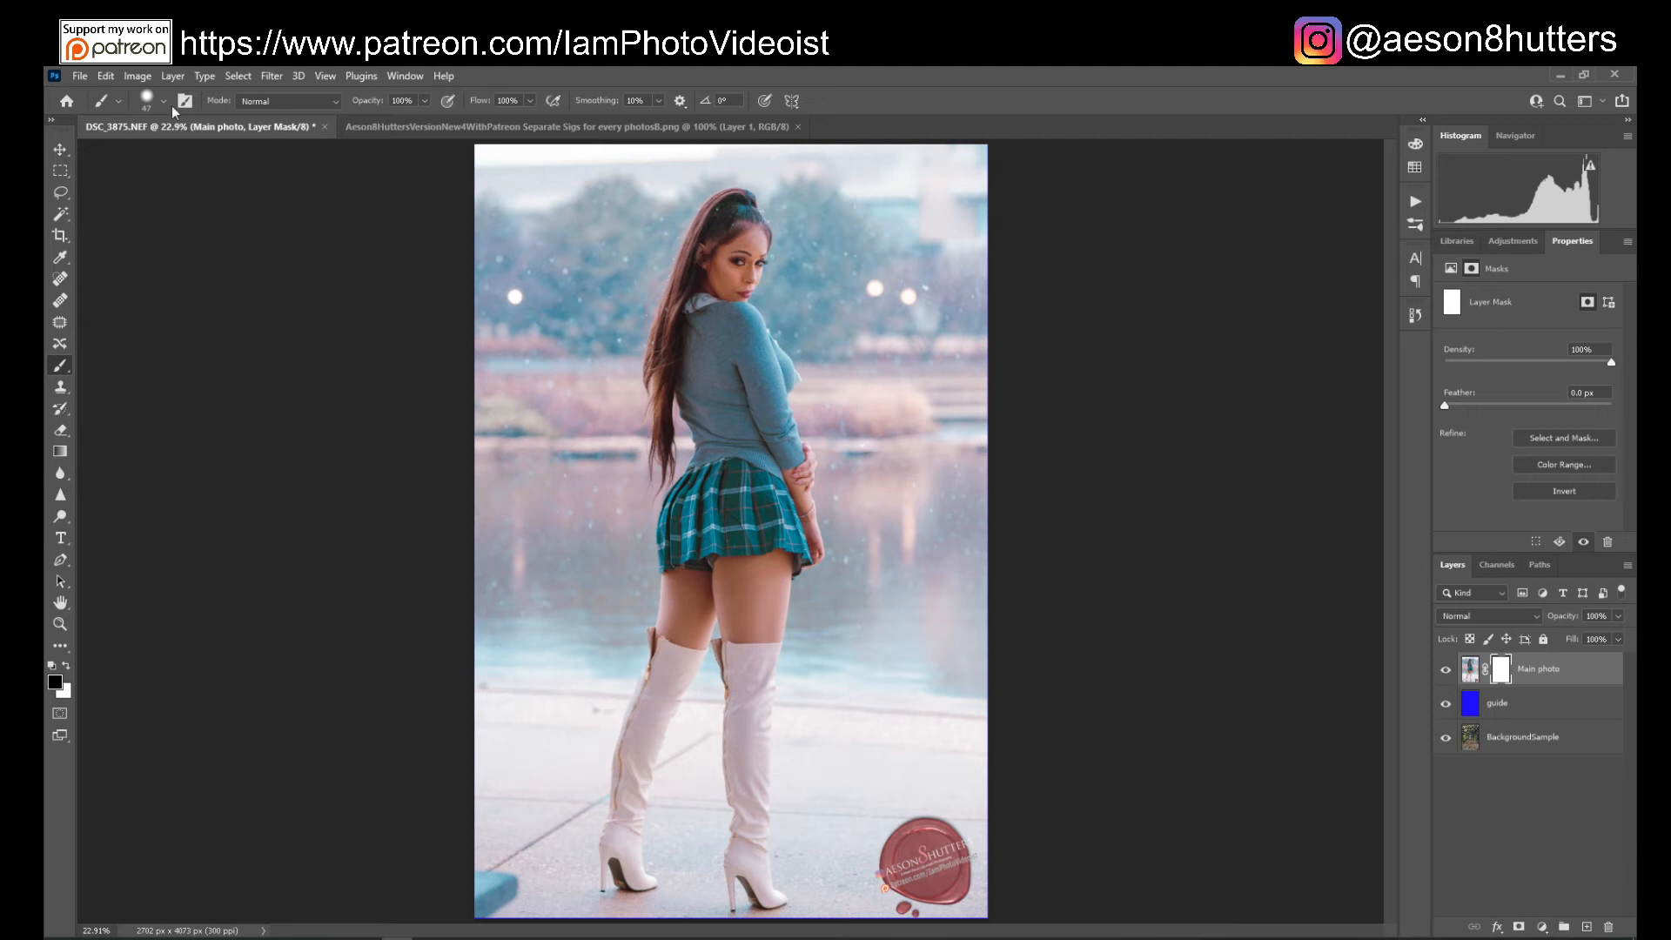
click(162, 101)
drag(181, 152, 214, 154)
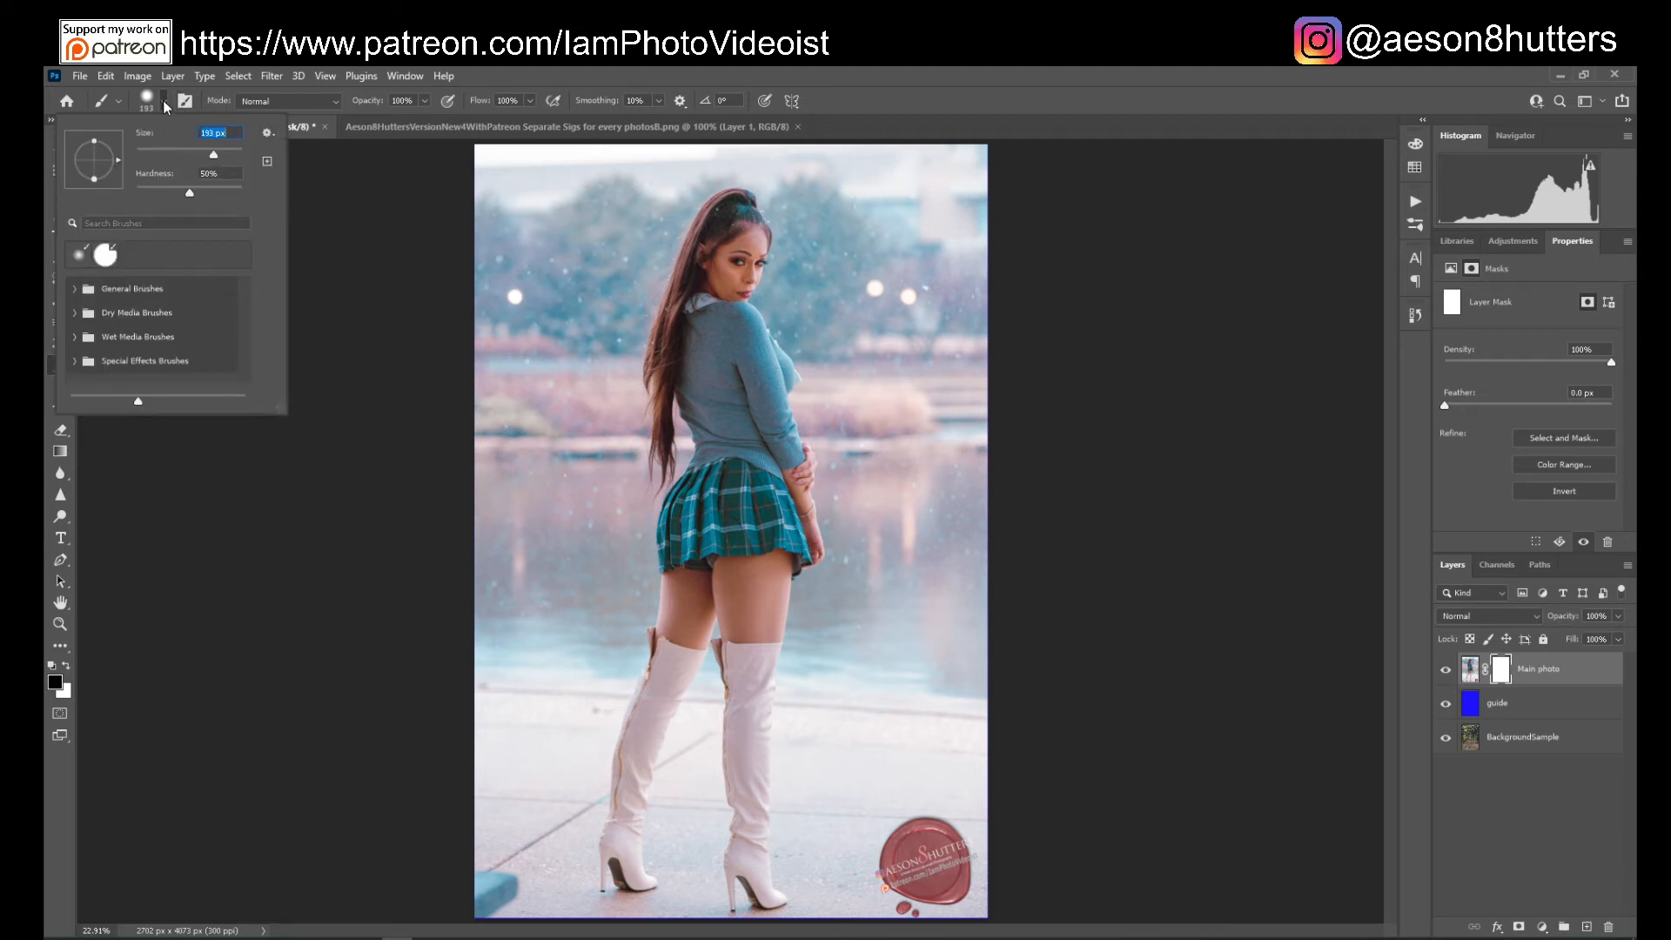
click(371, 352)
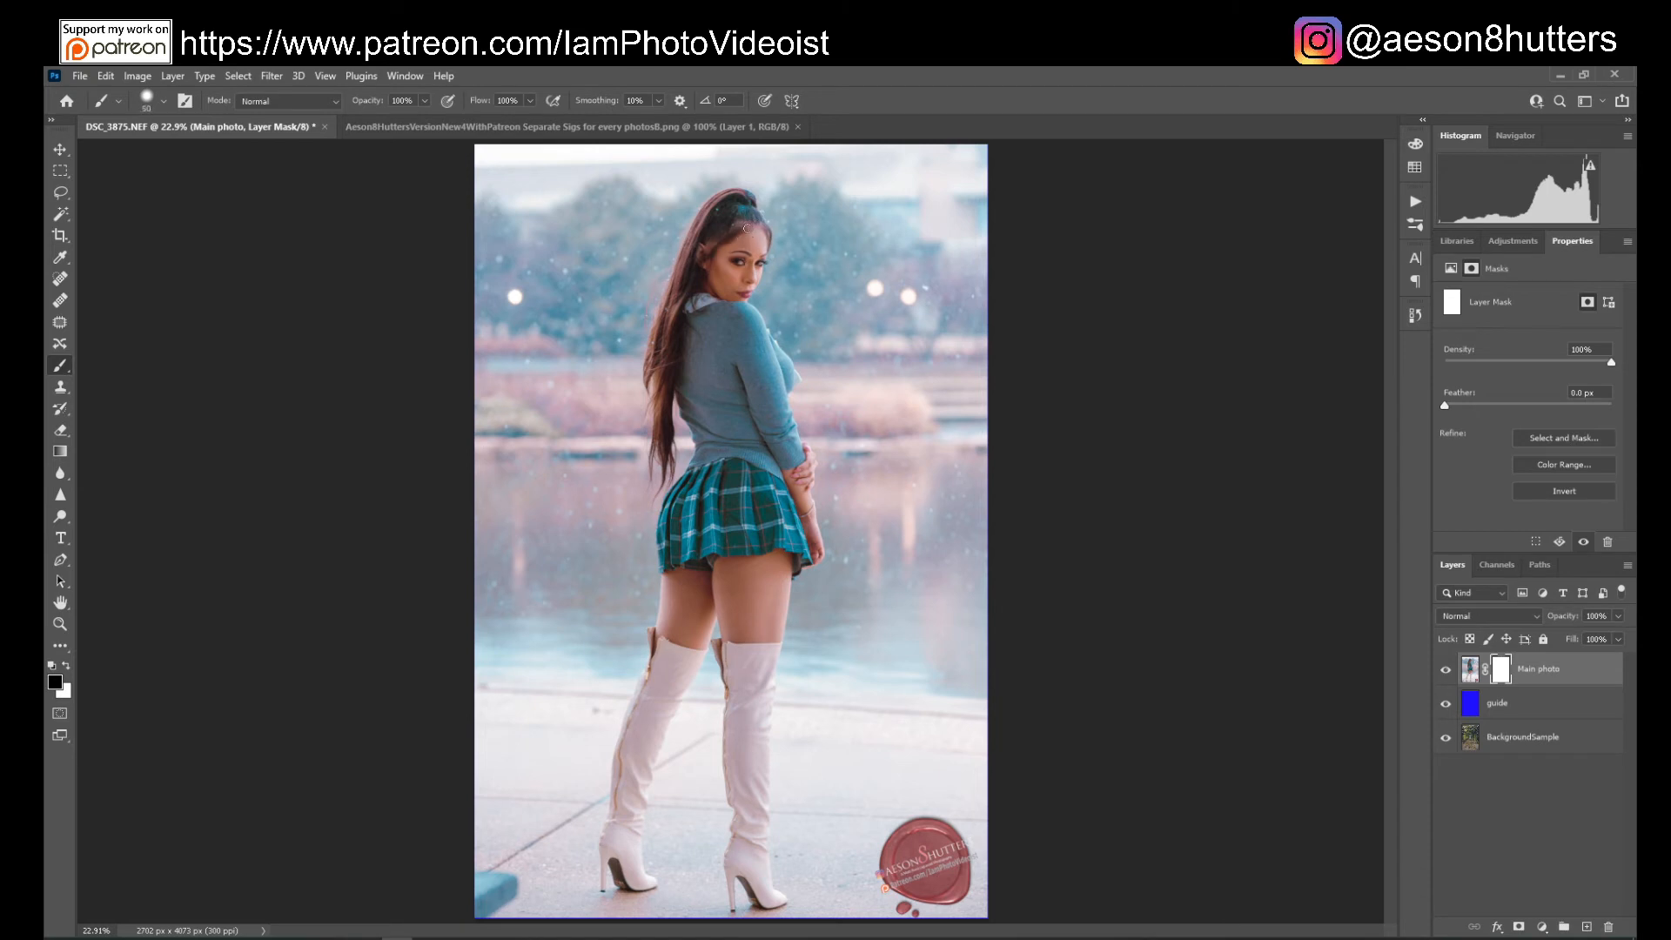
Paint black on the Main photo mask along the subject's edge from the top of the head down the face to the chest.
key(bracketright)
key(bracketright)
key(ctrl+plus)
key(ctrl+plus)
key(ctrl+plus)
key(ctrl+plus)
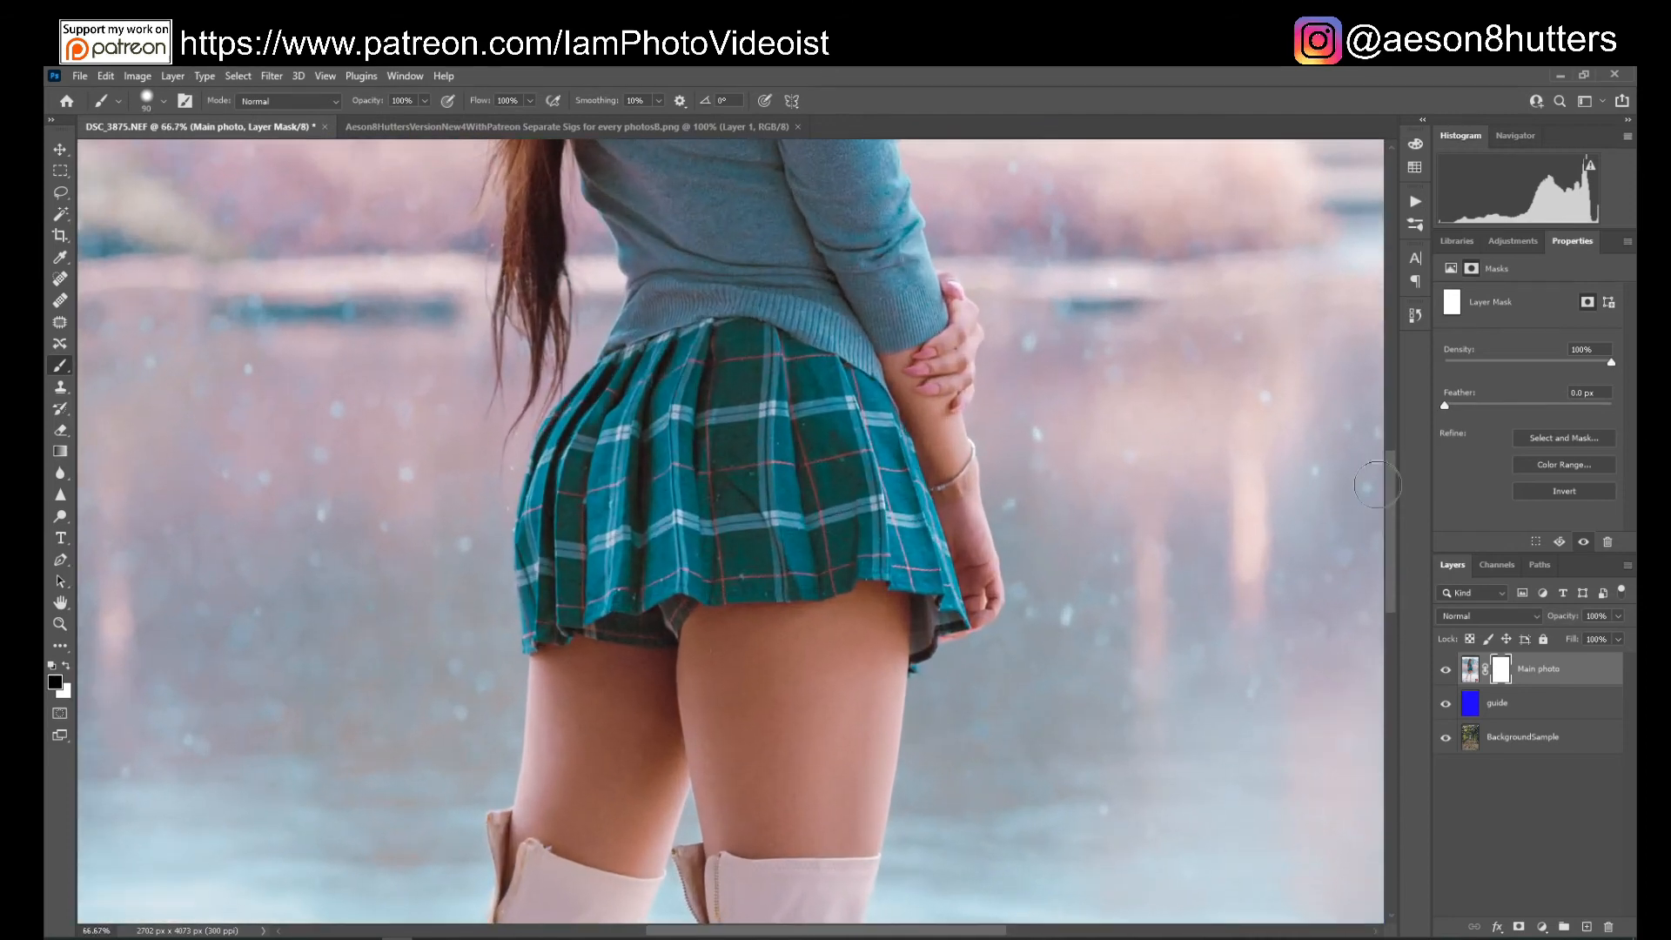
drag(1392, 488, 1418, 326)
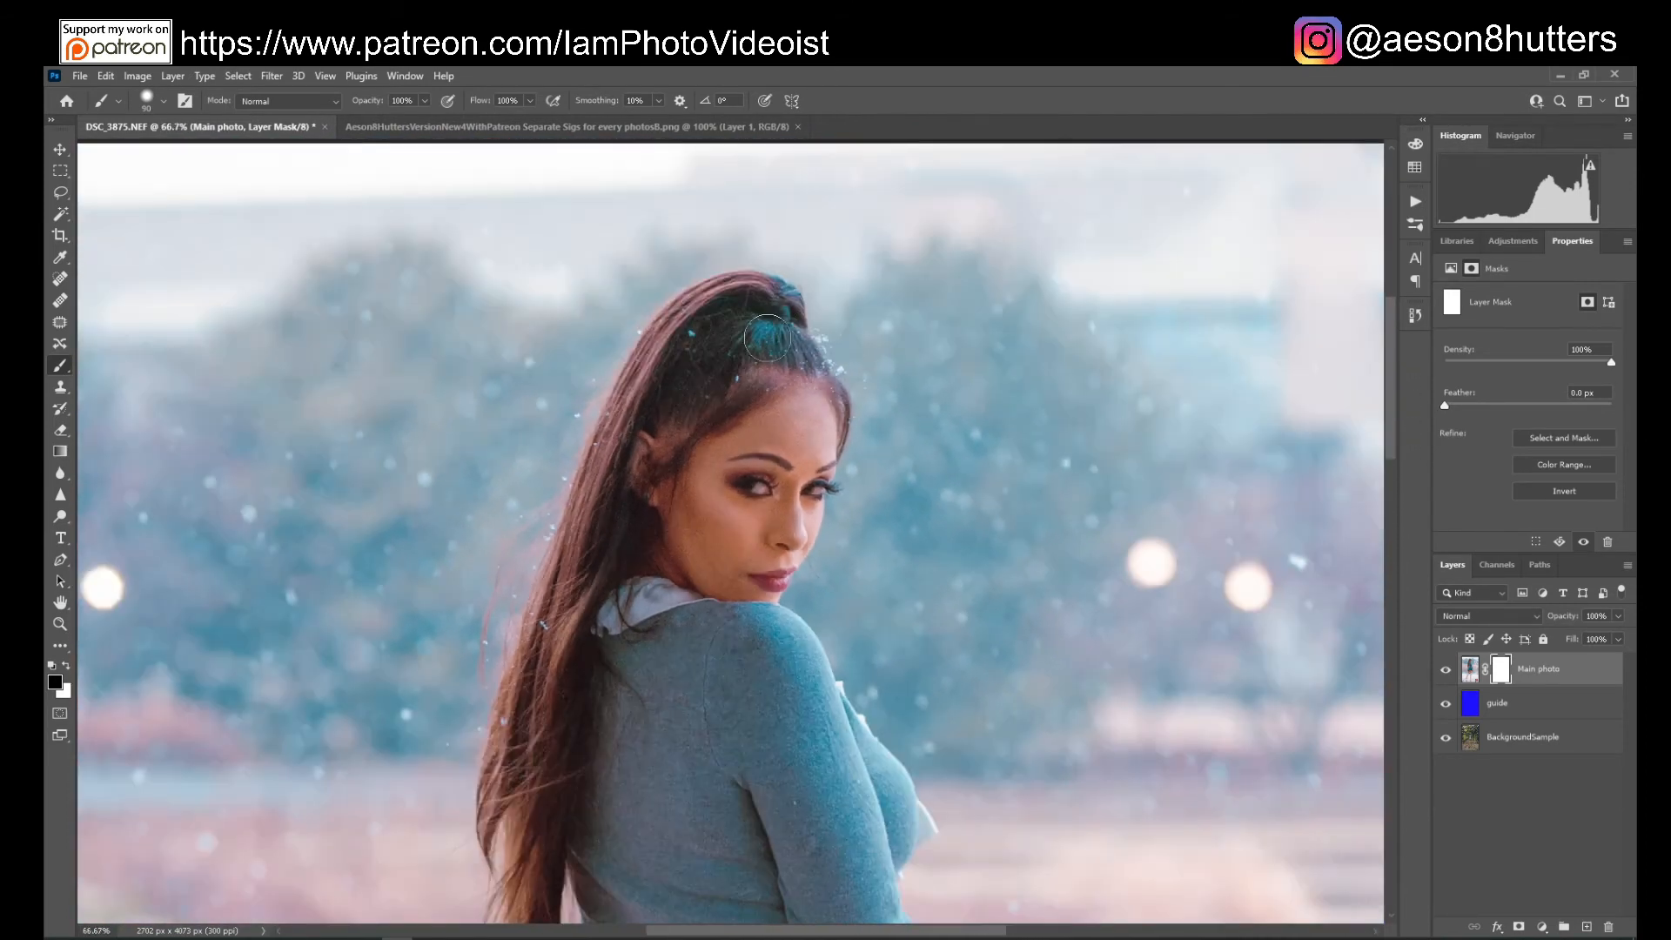
key(bracketleft)
key(bracketleft)
key(bracketleft)
click(719, 291)
mouse_move(718, 291)
mouse_down()
mouse_move(787, 306)
mouse_move(834, 402)
mouse_move(815, 483)
mouse_move(834, 491)
mouse_move(815, 498)
mouse_move(770, 614)
mouse_move(806, 636)
mouse_move(907, 844)
mouse_up()
key(bracketleft)
key(bracketleft)
key(bracketleft)
key(bracketleft)
key(bracketleft)
key(bracketright)
key(bracketright)
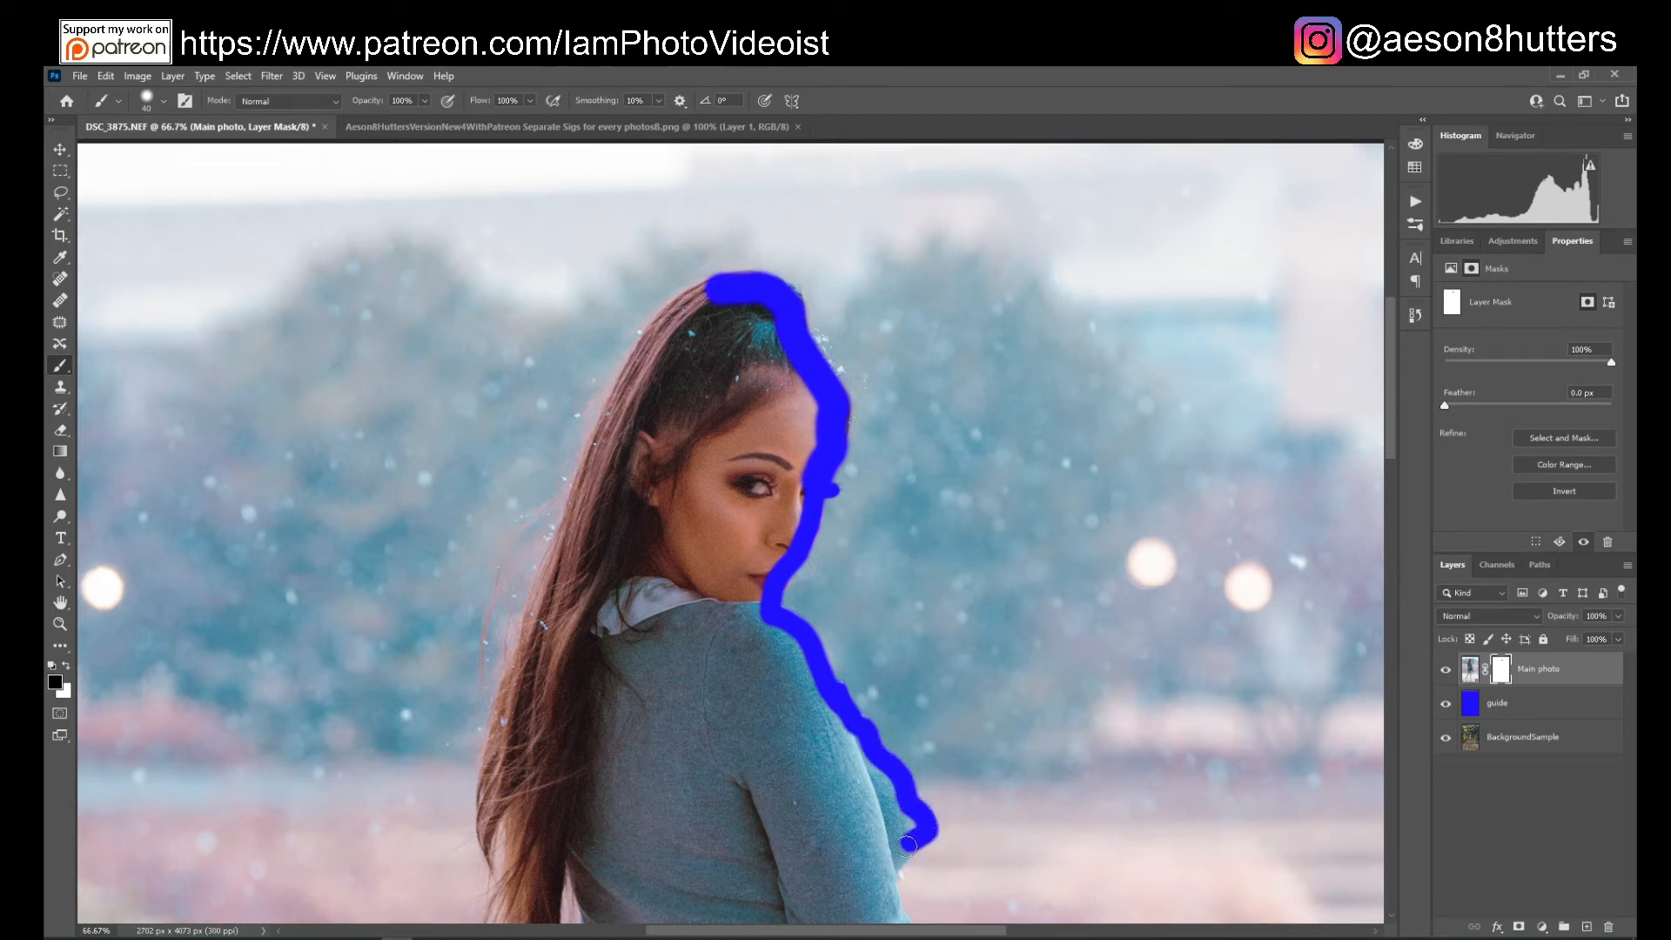
Continue the black mask outline from the chest along the sleeve, hand and forearm to the skirt's hem.
scroll(1393, 420, down, 5)
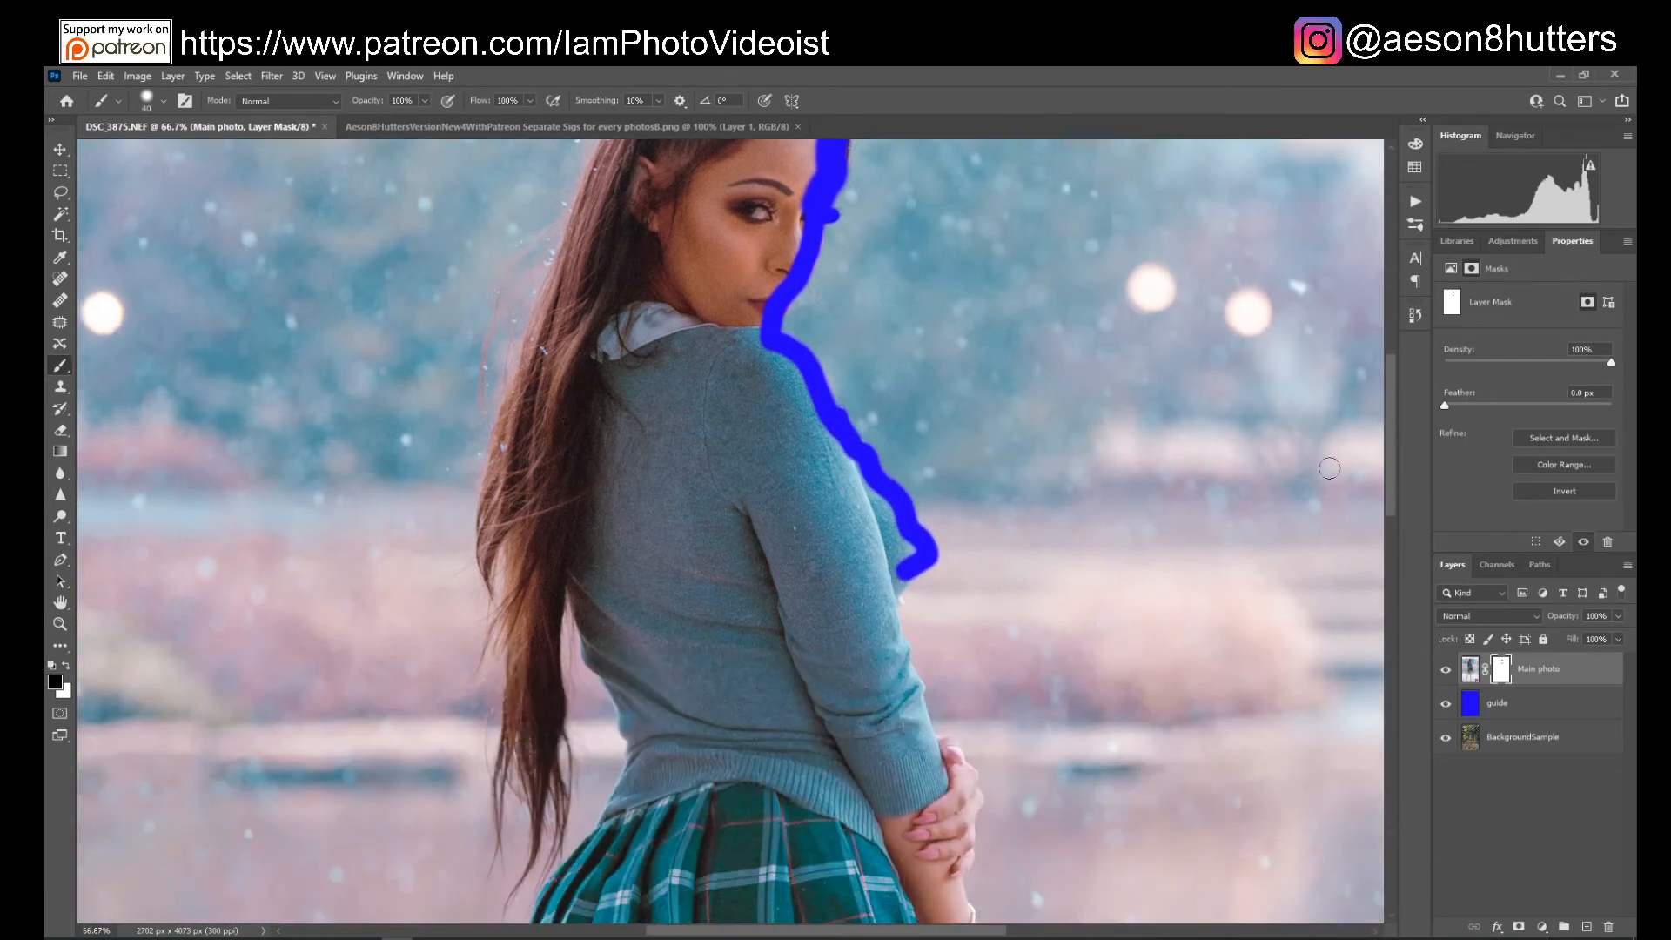
mouse_move(905, 567)
mouse_down()
mouse_move(886, 617)
mouse_move(925, 734)
mouse_move(974, 782)
mouse_move(958, 881)
mouse_up()
drag(1390, 465, 1386, 536)
mouse_move(948, 562)
mouse_down()
mouse_move(993, 738)
mouse_move(909, 788)
mouse_up()
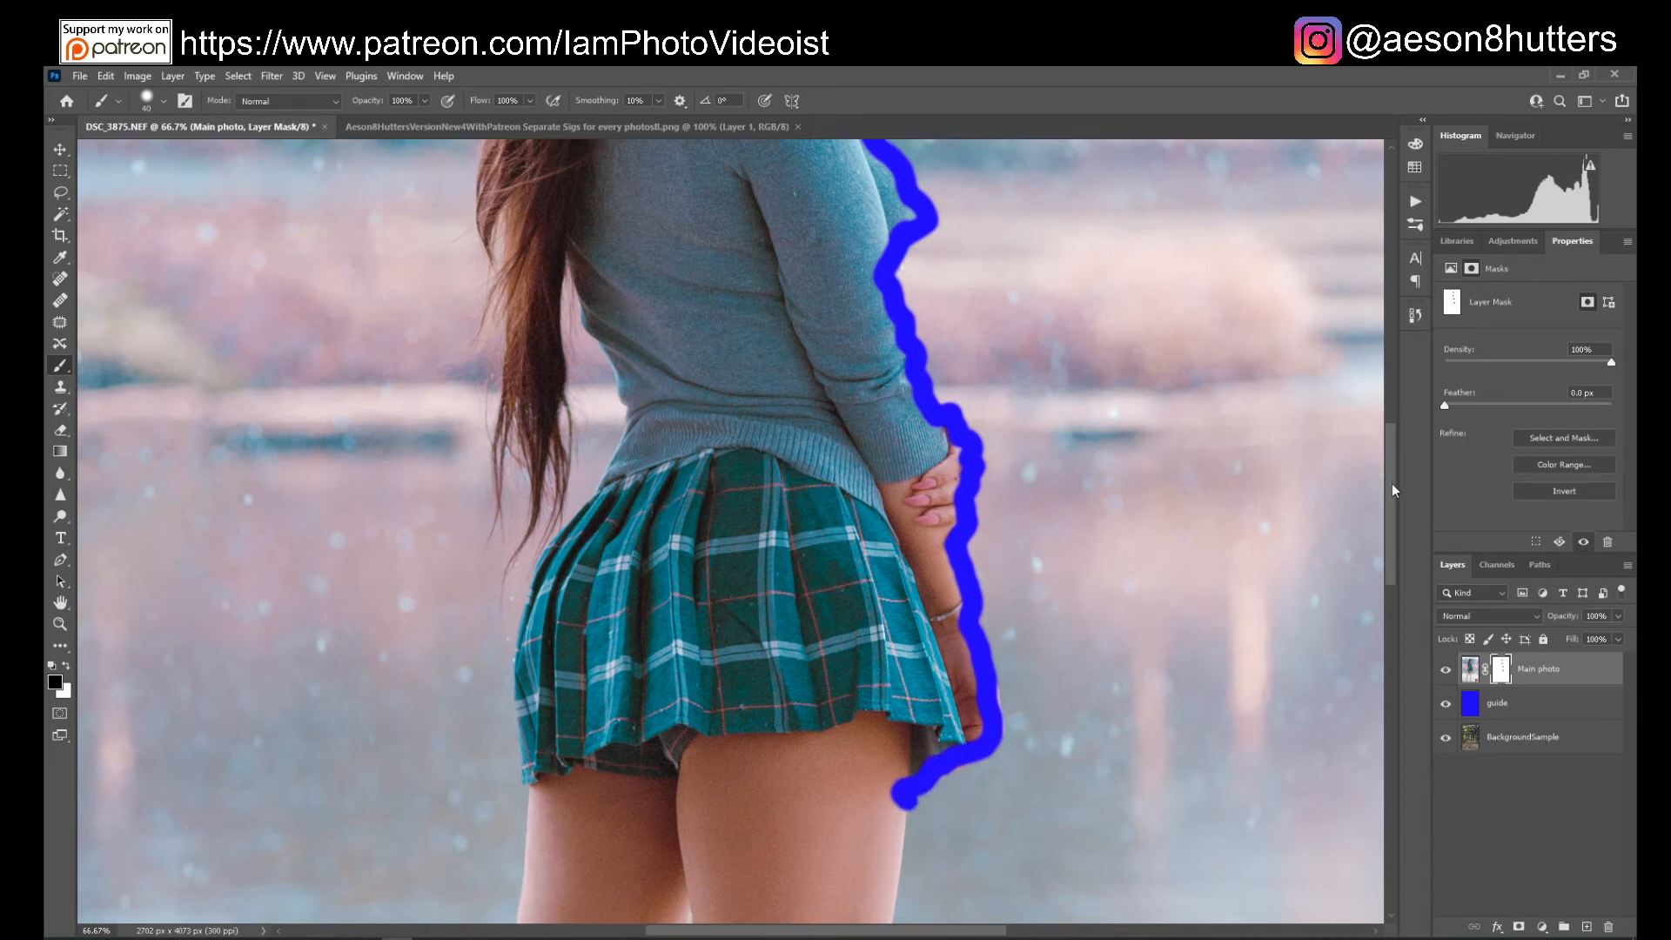
Paint the mask outline down the outer edge of the front leg and around its boot, using a finer brush at the heel.
drag(1392, 482, 1391, 545)
key(])
key(])
key(])
mouse_move(901, 466)
mouse_down()
mouse_move(863, 663)
mouse_move(866, 875)
mouse_up()
scroll(866, 875, down, 5)
key(ctrl+minus)
key([)
key([)
key([)
mouse_move(794, 374)
mouse_down()
mouse_move(802, 579)
mouse_move(740, 677)
mouse_up()
Paint the mask outline up the inner edge of the front leg and down the inner edge of the rear leg.
mouse_move(735, 770)
mouse_down()
mouse_move(722, 253)
mouse_move(696, 174)
mouse_up()
scroll(696, 348, up, 5)
key(])
key(])
key(])
drag(701, 613, 566, 836)
Outline the rear boot and heel with a finer brush and continue up the outer edge of the rear leg.
scroll(566, 836, down, 5)
key([)
key([)
key([)
mouse_move(574, 427)
mouse_down()
mouse_move(522, 661)
mouse_move(453, 783)
mouse_move(470, 630)
mouse_move(557, 309)
mouse_up()
scroll(557, 309, up, 5)
key(])
key(])
key(])
mouse_move(562, 631)
mouse_down()
mouse_move(584, 287)
mouse_move(670, 457)
mouse_move(600, 461)
mouse_move(564, 609)
mouse_up()
Outline the subject's back and the loose ends of the long hair, shrinking the brush for the thin strands.
scroll(692, 300, up, 5)
key([)
key([)
key([)
key([)
drag(585, 461, 557, 566)
key(])
key(])
key(])
drag(561, 488, 557, 296)
drag(557, 383, 535, 413)
Close the mask outline by painting up the back of the hair to the top of the head.
scroll(1392, 484, up, 5)
mouse_move(553, 575)
mouse_down()
mouse_move(631, 370)
mouse_move(713, 231)
mouse_up()
key(ctrl+minus)
key(ctrl+minus)
key(ctrl+minus)
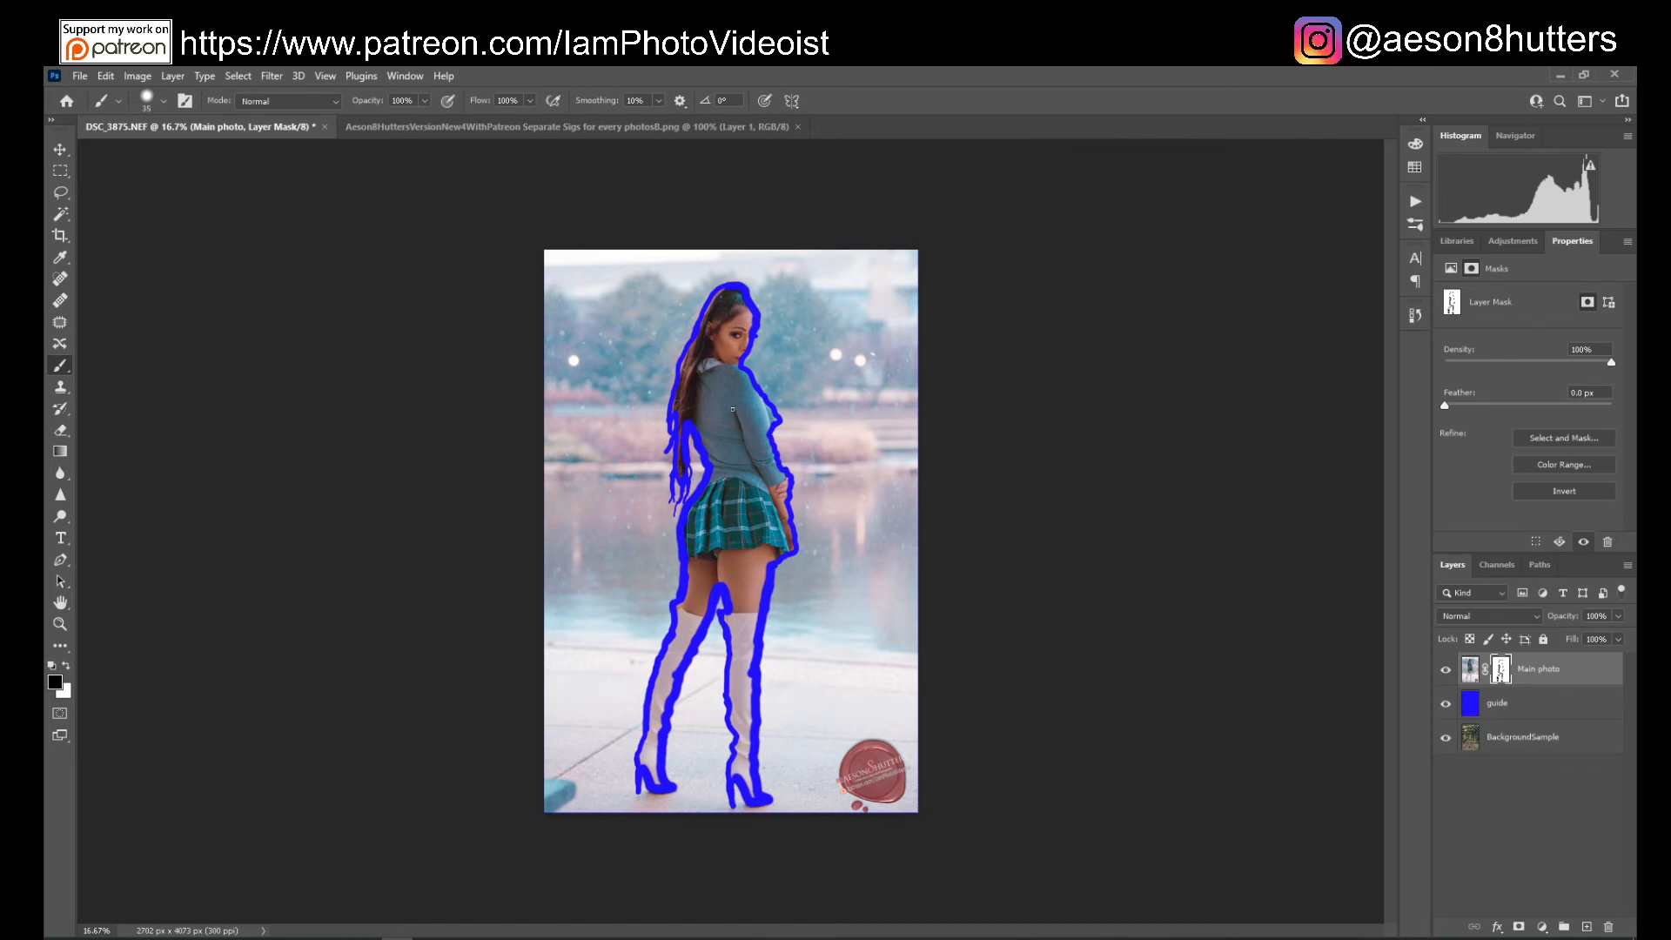
Fill the inside of the outline with black on the mask using a larger brush, covering the whole subject.
key(bracketright)
key(bracketright)
key(bracketright)
key(bracketright)
key(bracketright)
key(bracketright)
key(ctrl+plus)
mouse_move(731, 332)
mouse_down()
mouse_move(740, 304)
mouse_move(783, 366)
mouse_move(761, 392)
mouse_move(670, 306)
mouse_move(655, 348)
mouse_move(683, 261)
mouse_move(666, 278)
mouse_move(745, 230)
mouse_move(764, 372)
mouse_up()
key(bracketleft)
key(bracketleft)
key(bracketleft)
key(bracketleft)
mouse_move(649, 332)
mouse_down()
mouse_move(654, 409)
mouse_move(646, 353)
mouse_move(757, 496)
mouse_move(792, 574)
mouse_move(688, 626)
mouse_up()
scroll(723, 362, down, 3)
mouse_move(723, 362)
mouse_down()
mouse_move(756, 569)
mouse_move(665, 313)
mouse_move(696, 315)
mouse_move(631, 455)
mouse_move(667, 459)
mouse_up()
key(ctrl+minus)
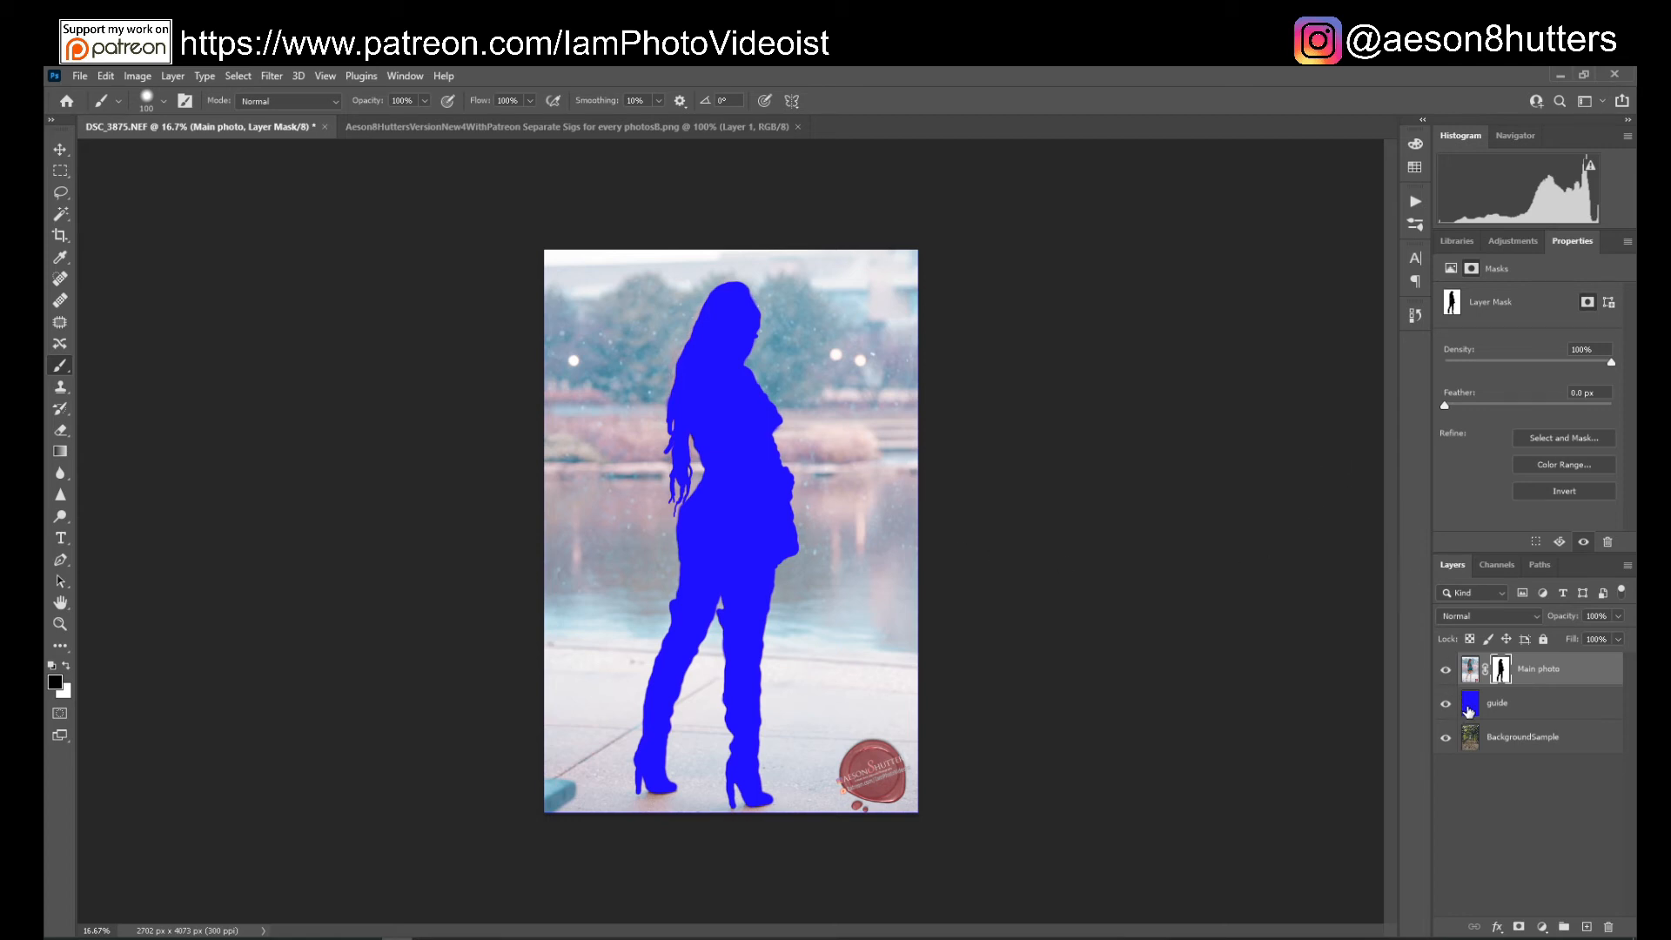
Hide the guide layer and invert the Main photo mask to reveal the subject over the BackgroundSample image.
click(1501, 677)
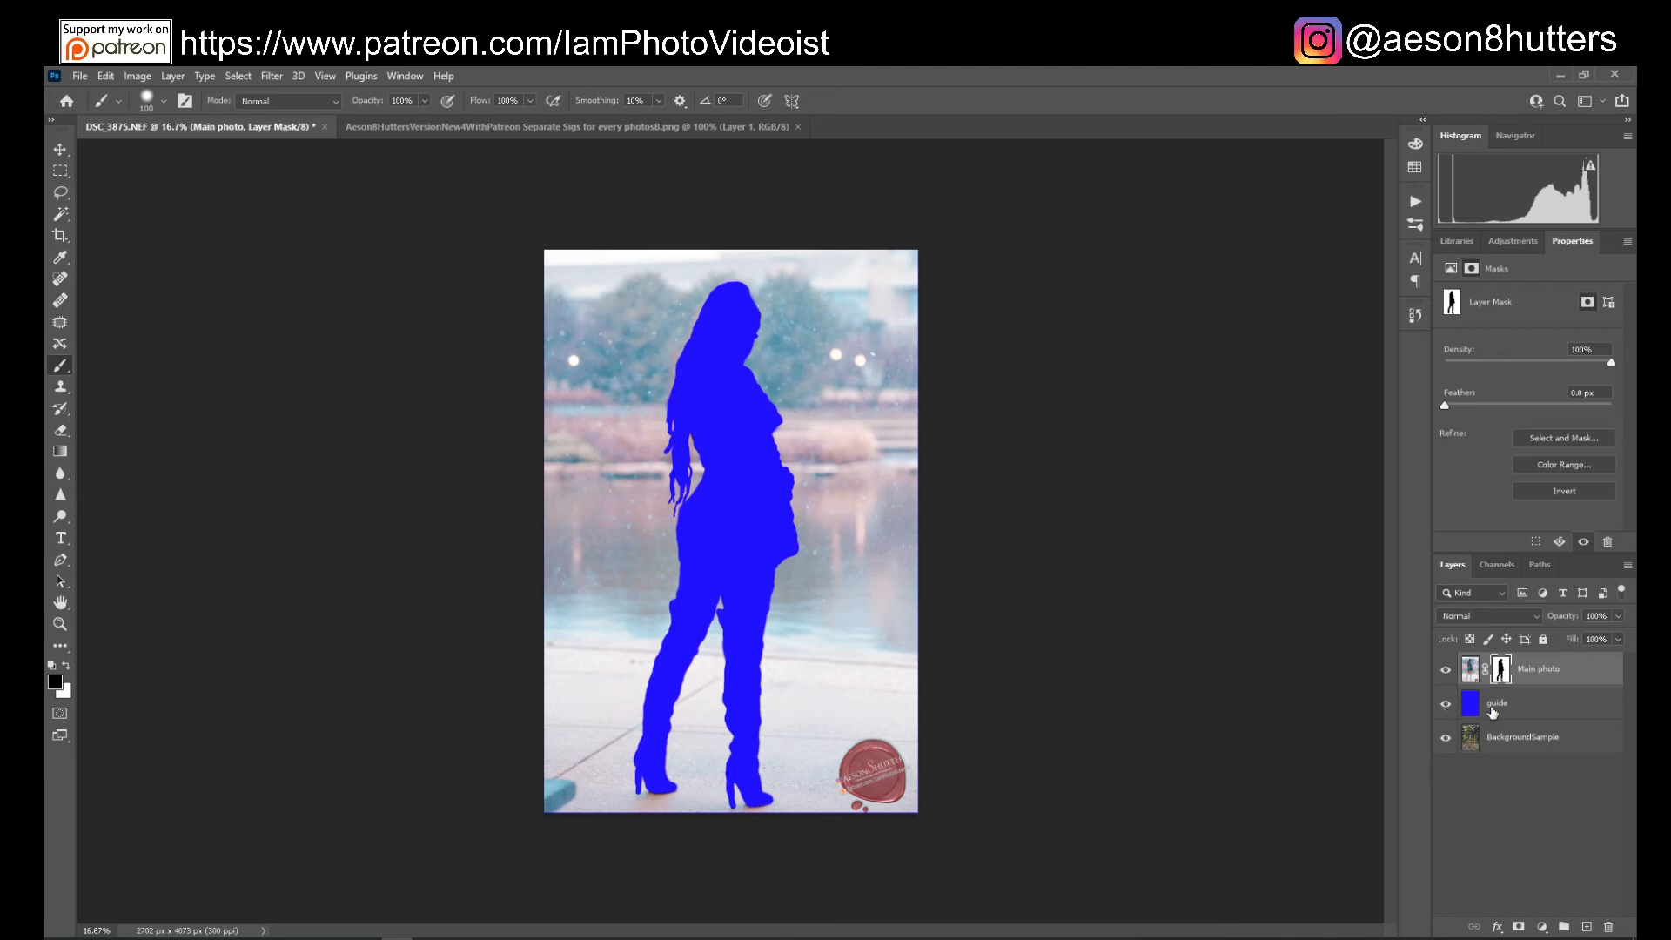
click(1447, 707)
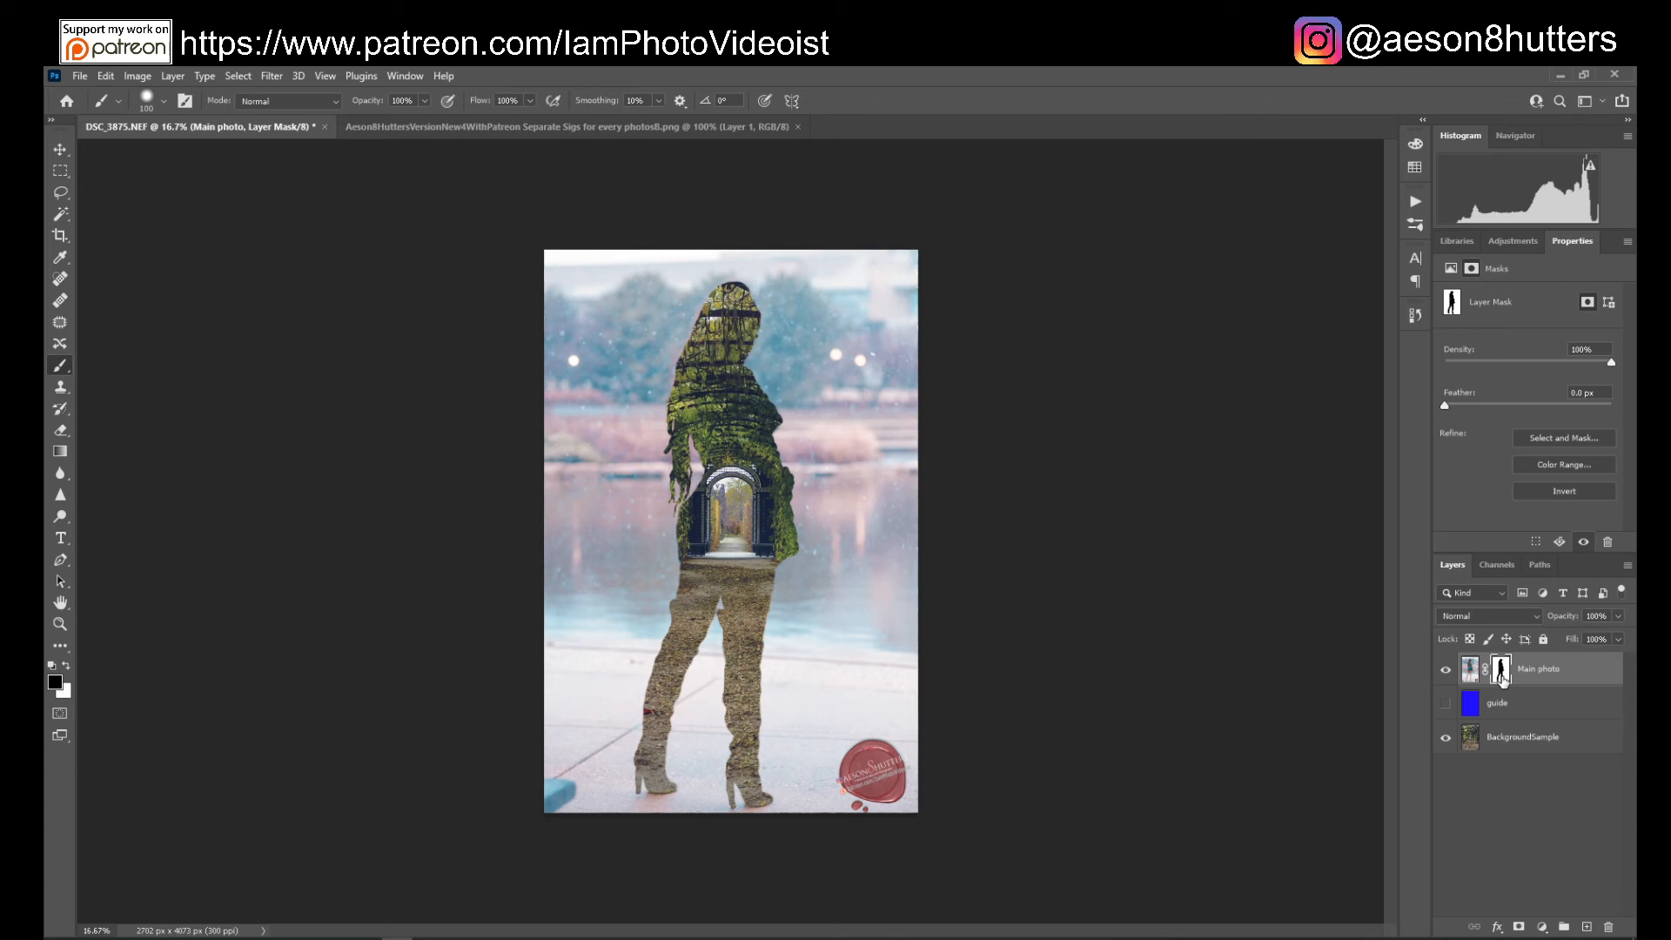
click(1565, 490)
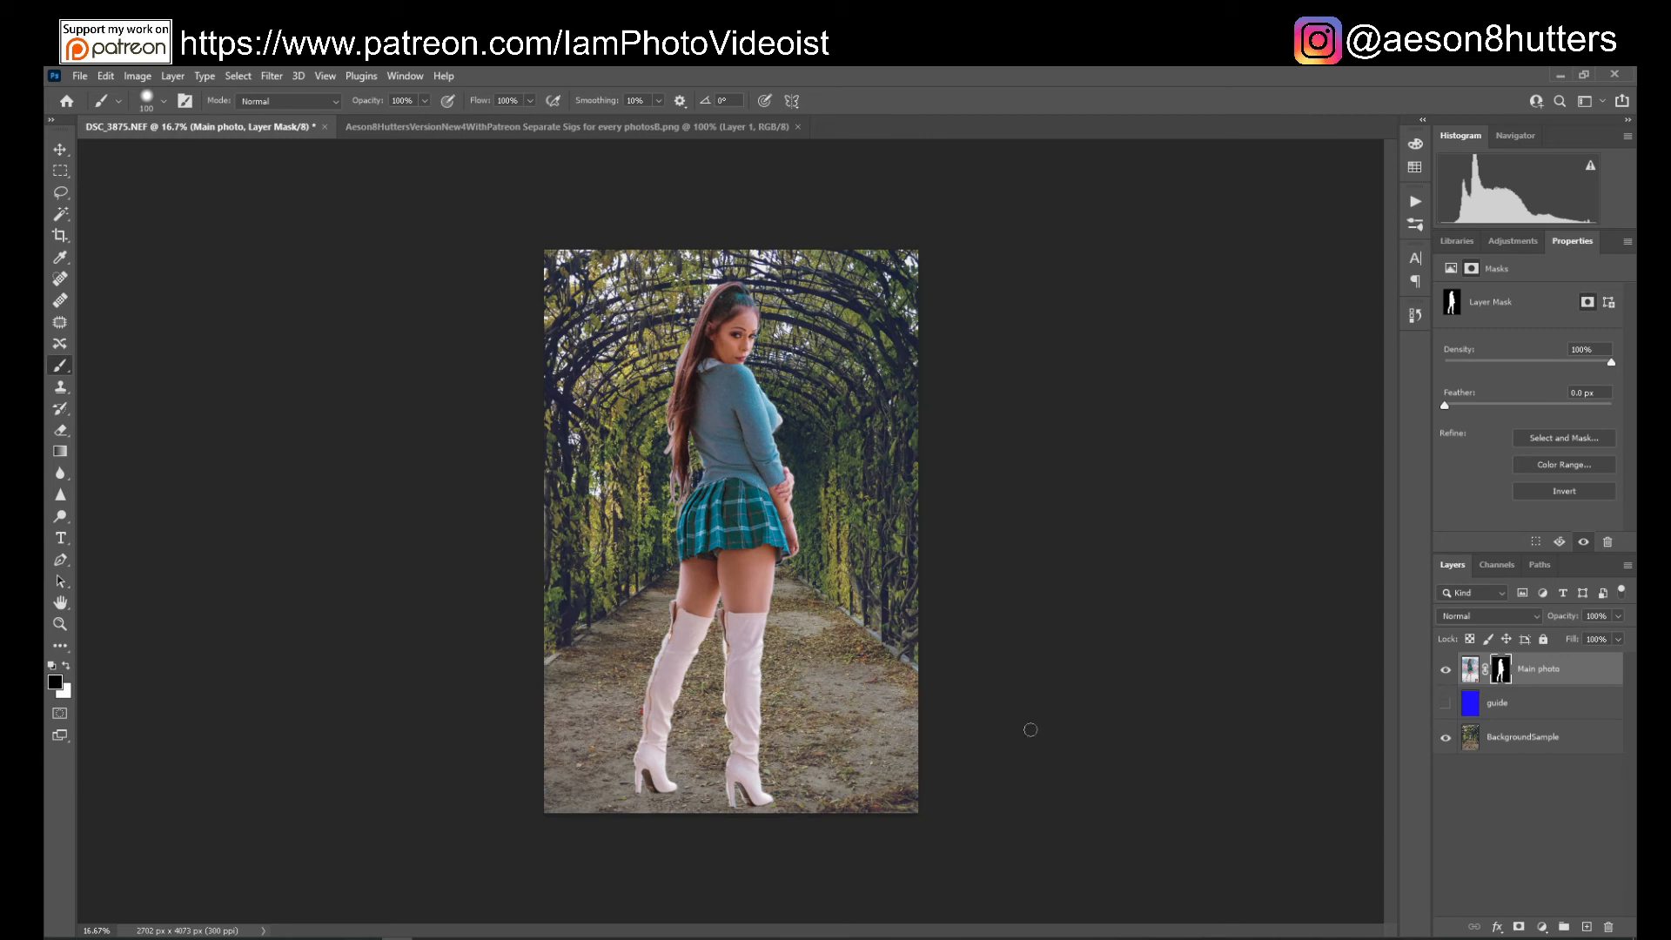
Hide a small patch of the front boot by painting the mask black and restore it by painting white.
key(ctrl+plus)
key(ctrl+plus)
key(ctrl+plus)
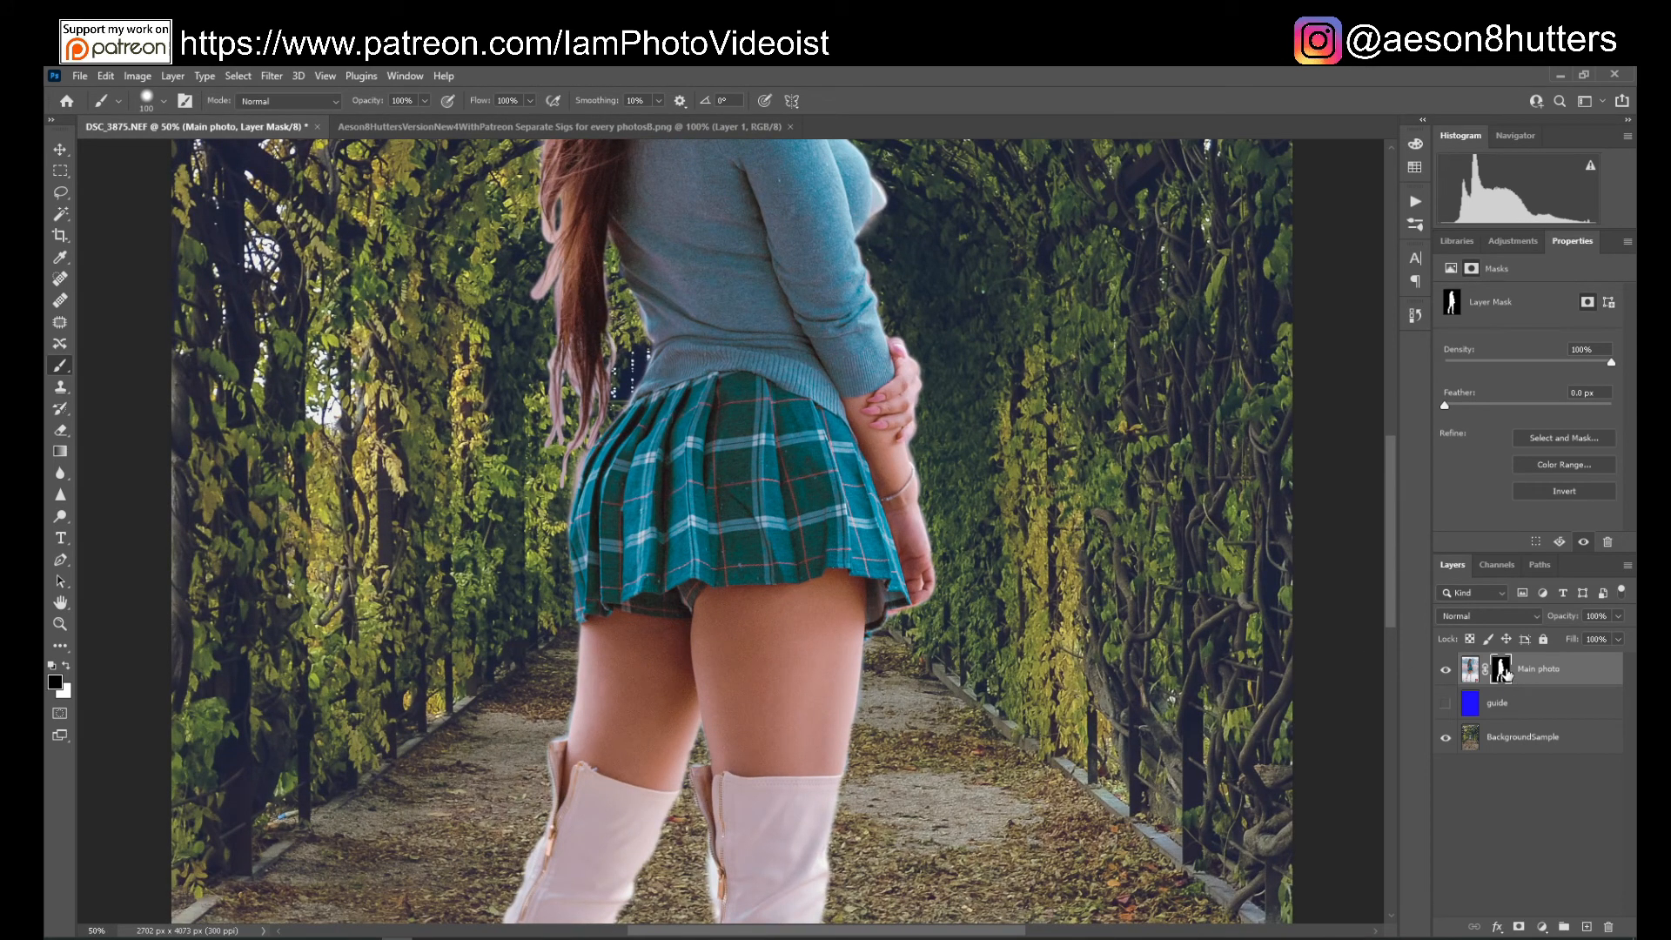
drag(1396, 486, 1388, 627)
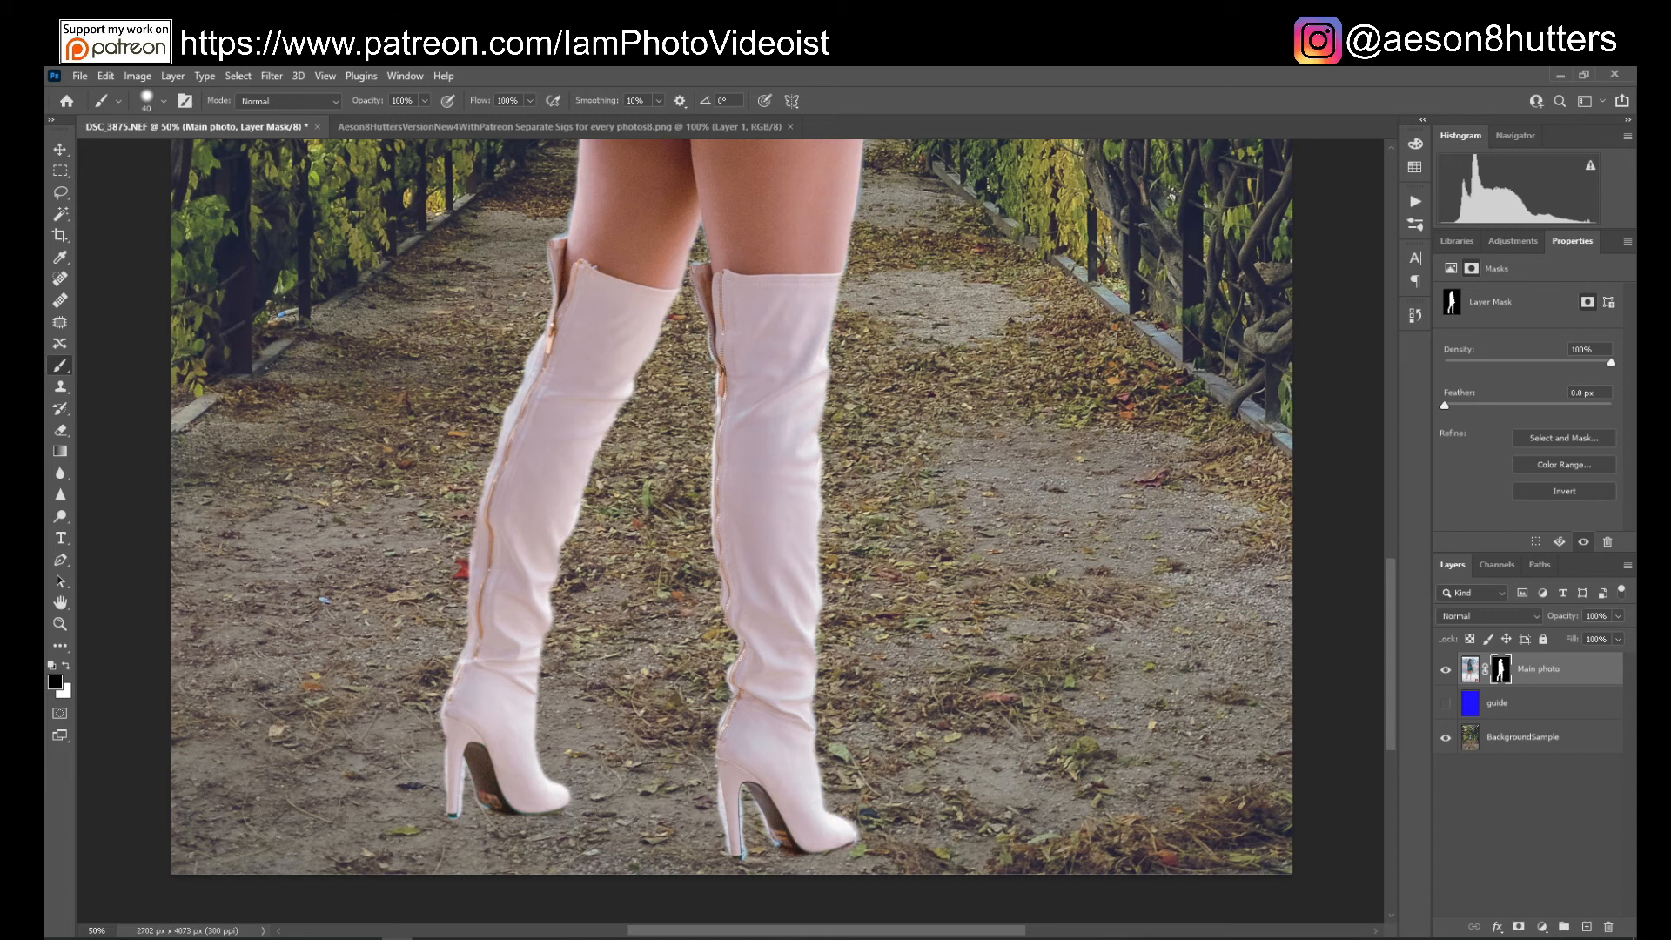
mouse_move(710, 411)
mouse_down()
mouse_move(738, 383)
mouse_move(742, 416)
mouse_up()
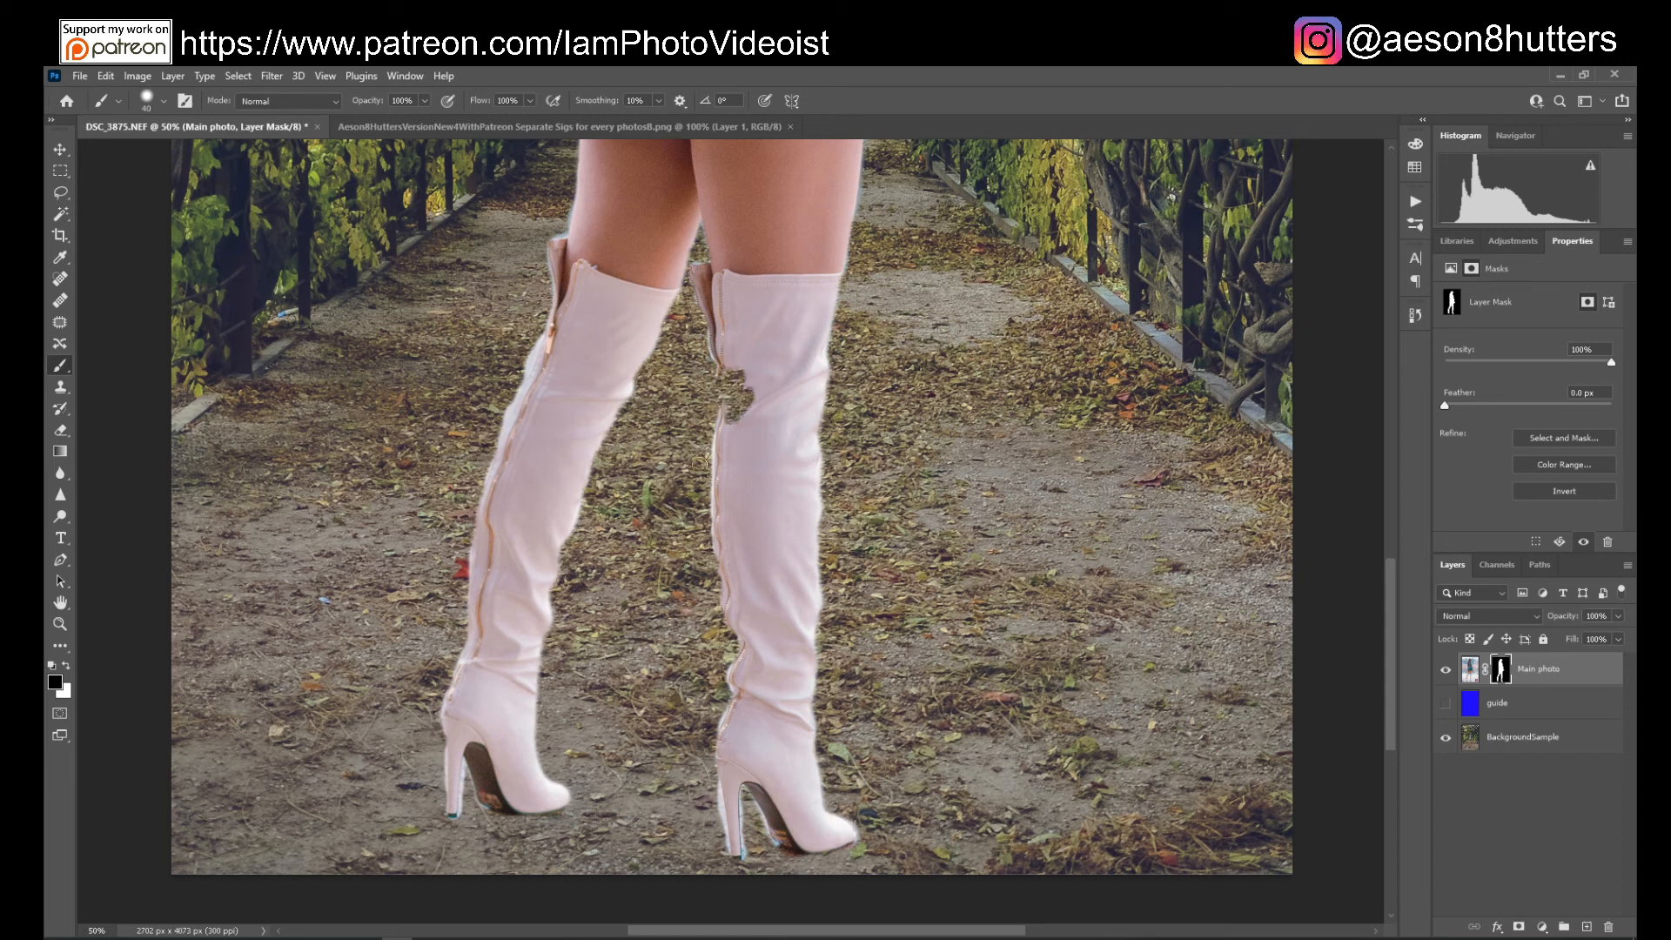
click(67, 666)
mouse_move(748, 386)
mouse_down()
mouse_move(732, 425)
mouse_move(726, 367)
mouse_up()
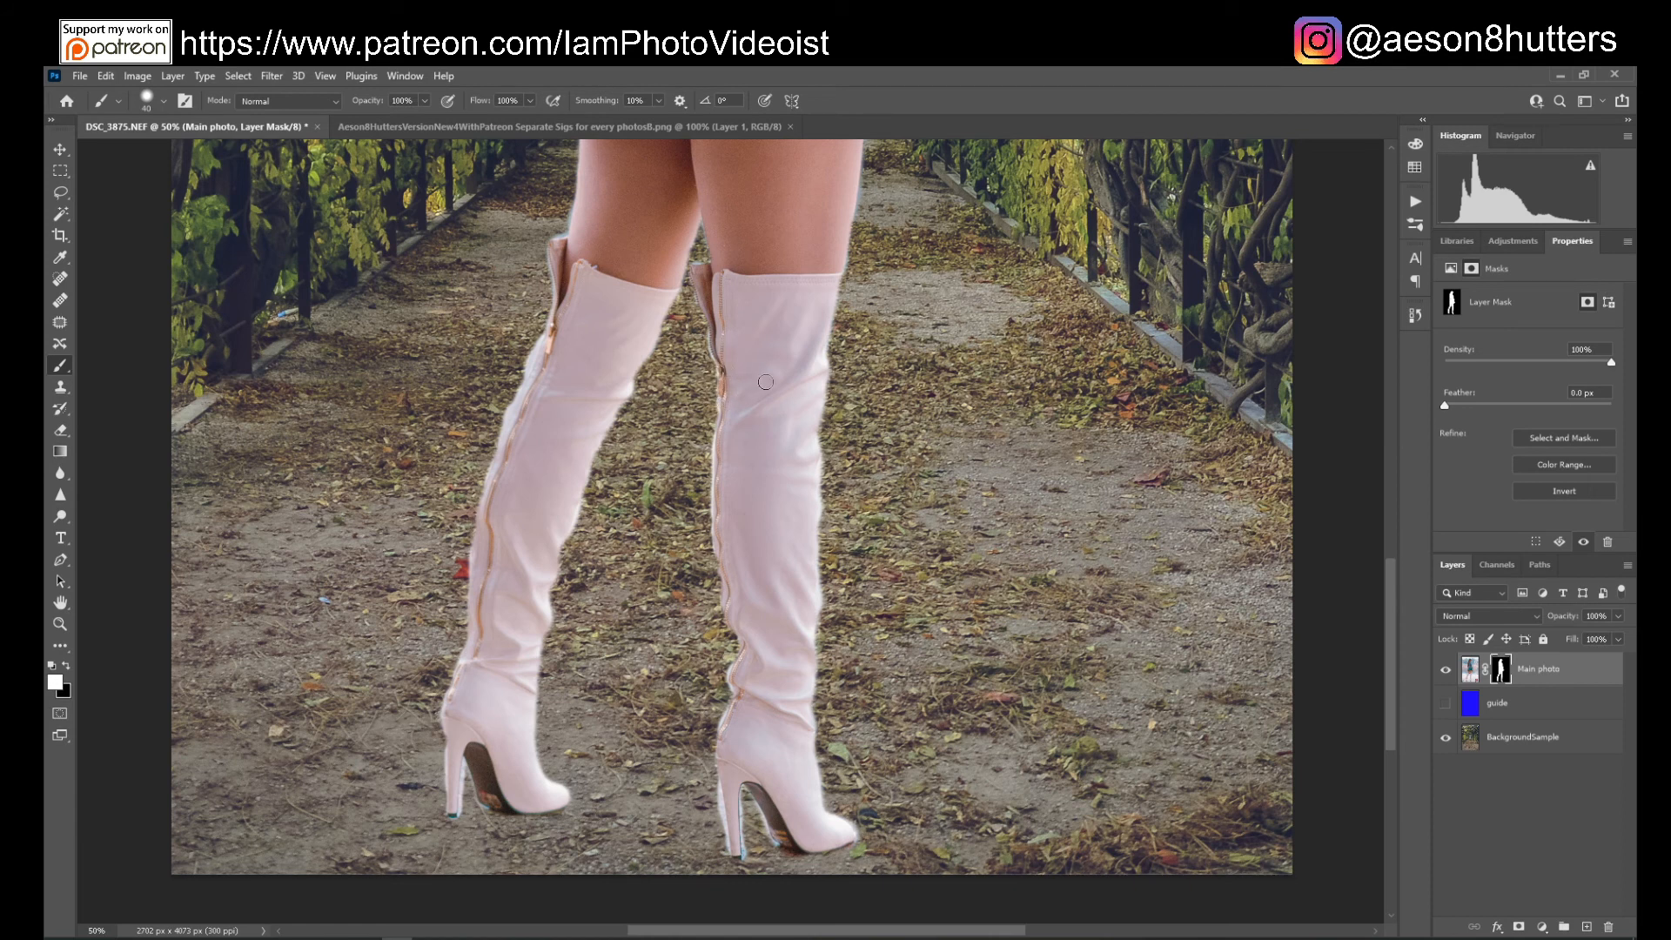
Clean leftover background from the edges of the boots by painting the mask black with a smaller brush.
click(66, 666)
drag(529, 348, 513, 382)
key(bracketleft)
key(bracketleft)
key(bracketleft)
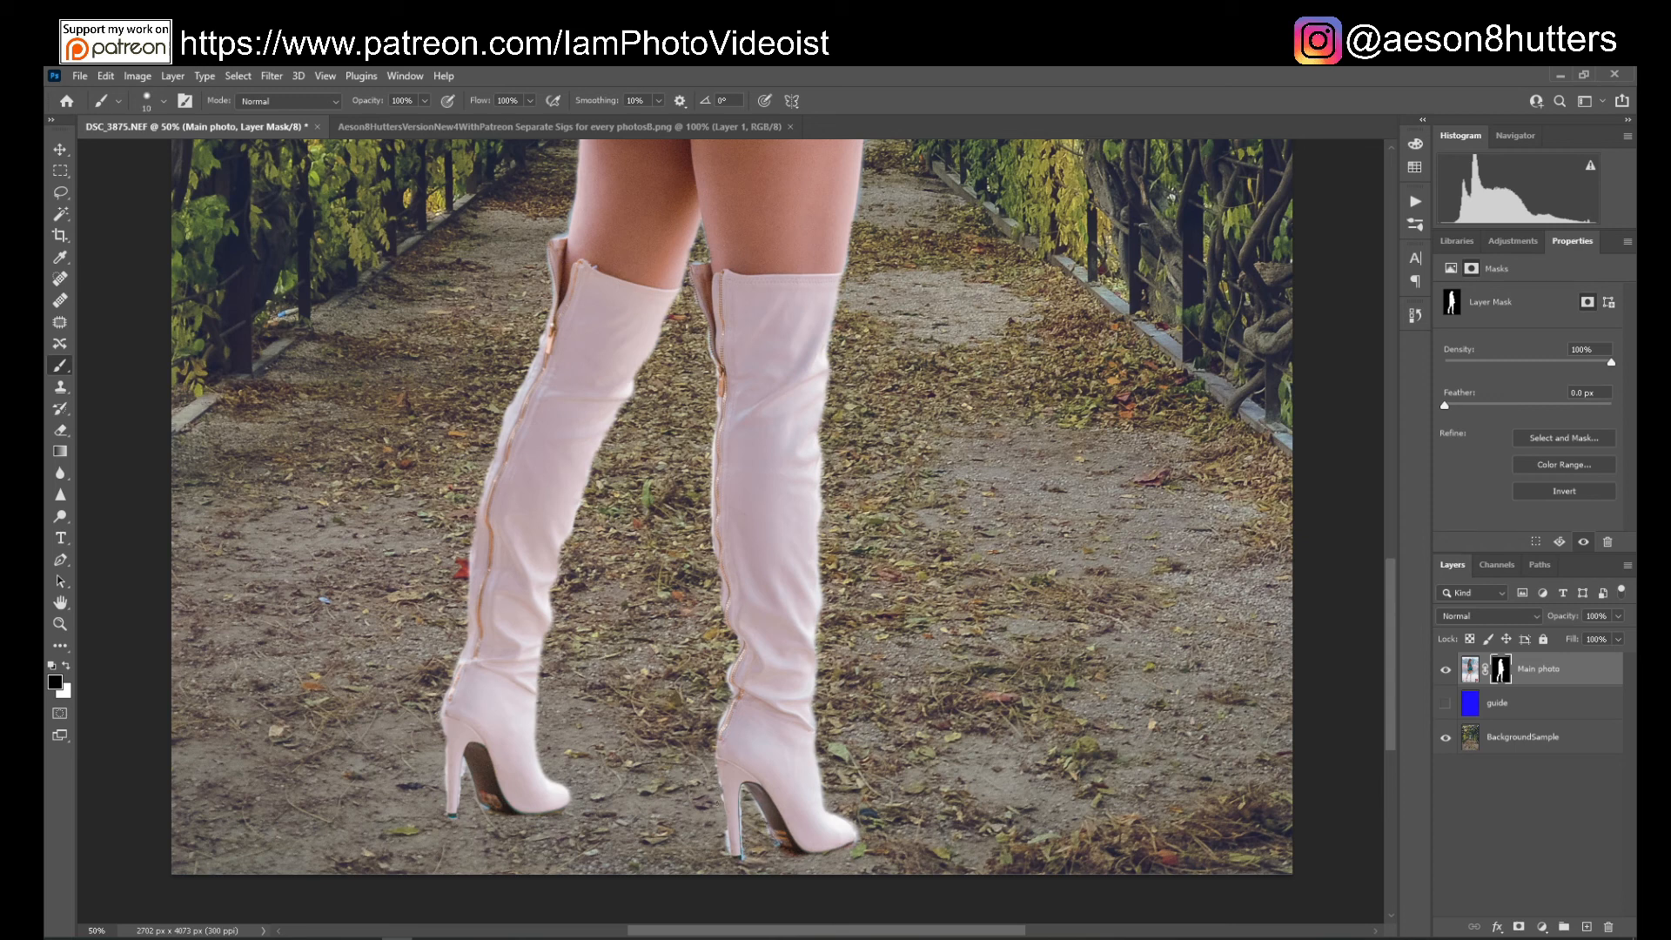
Scale the Main photo layer down to 52.53% and place the subject in the middle of the garden path.
drag(1385, 611, 1394, 385)
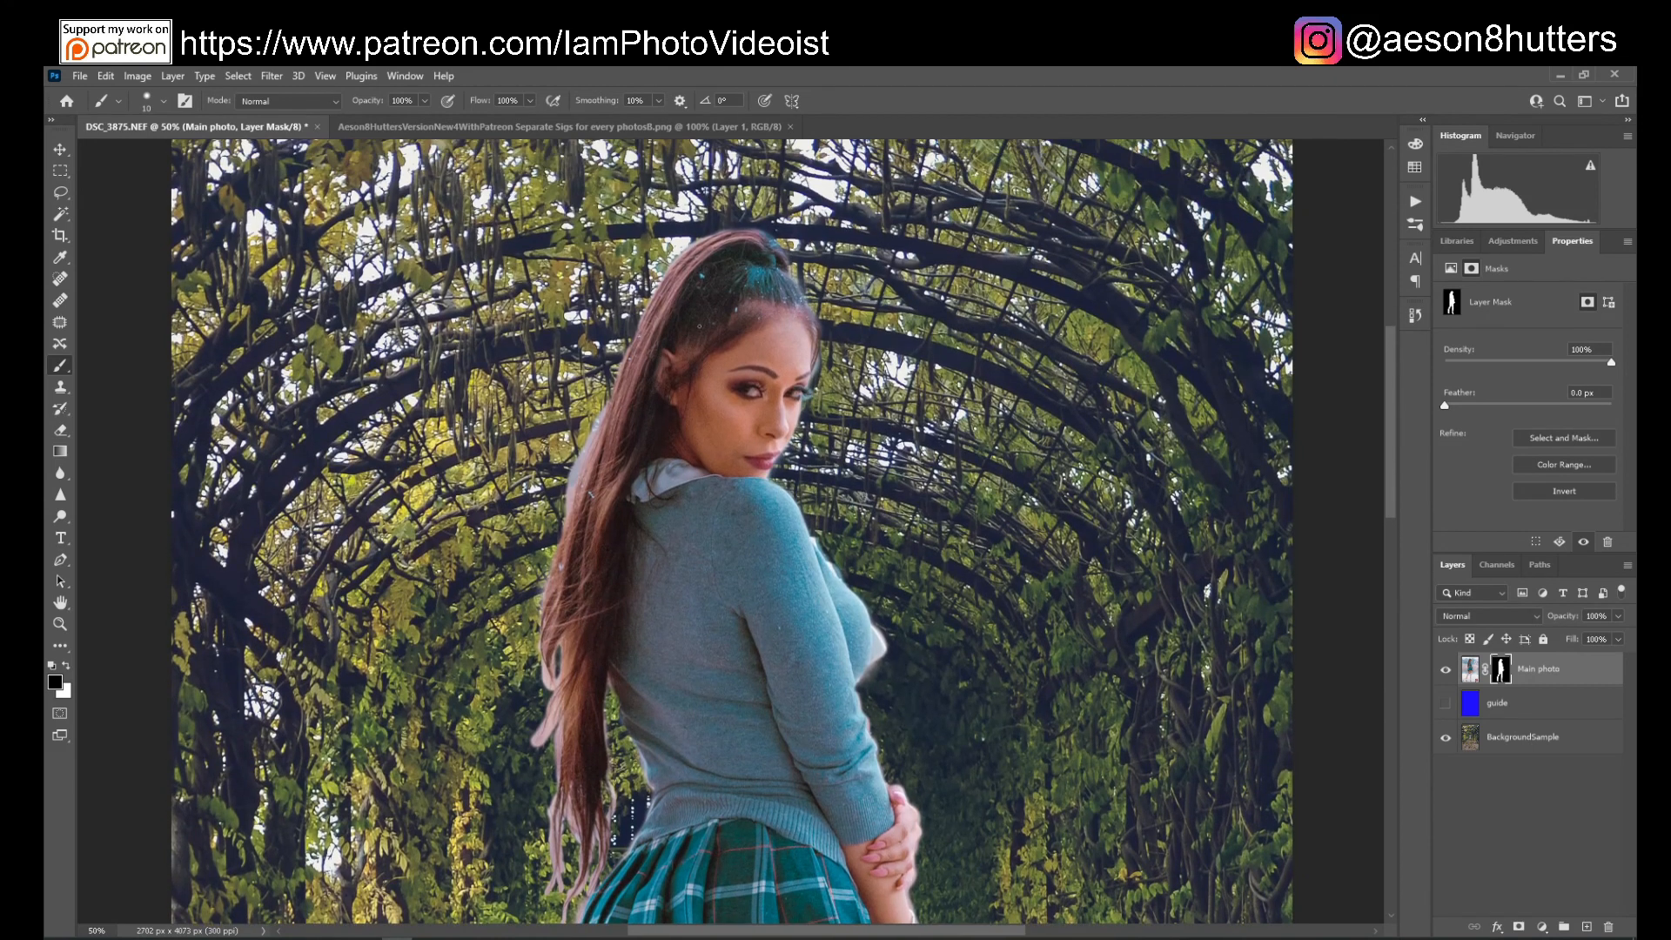
scroll(548, 425, down, 3)
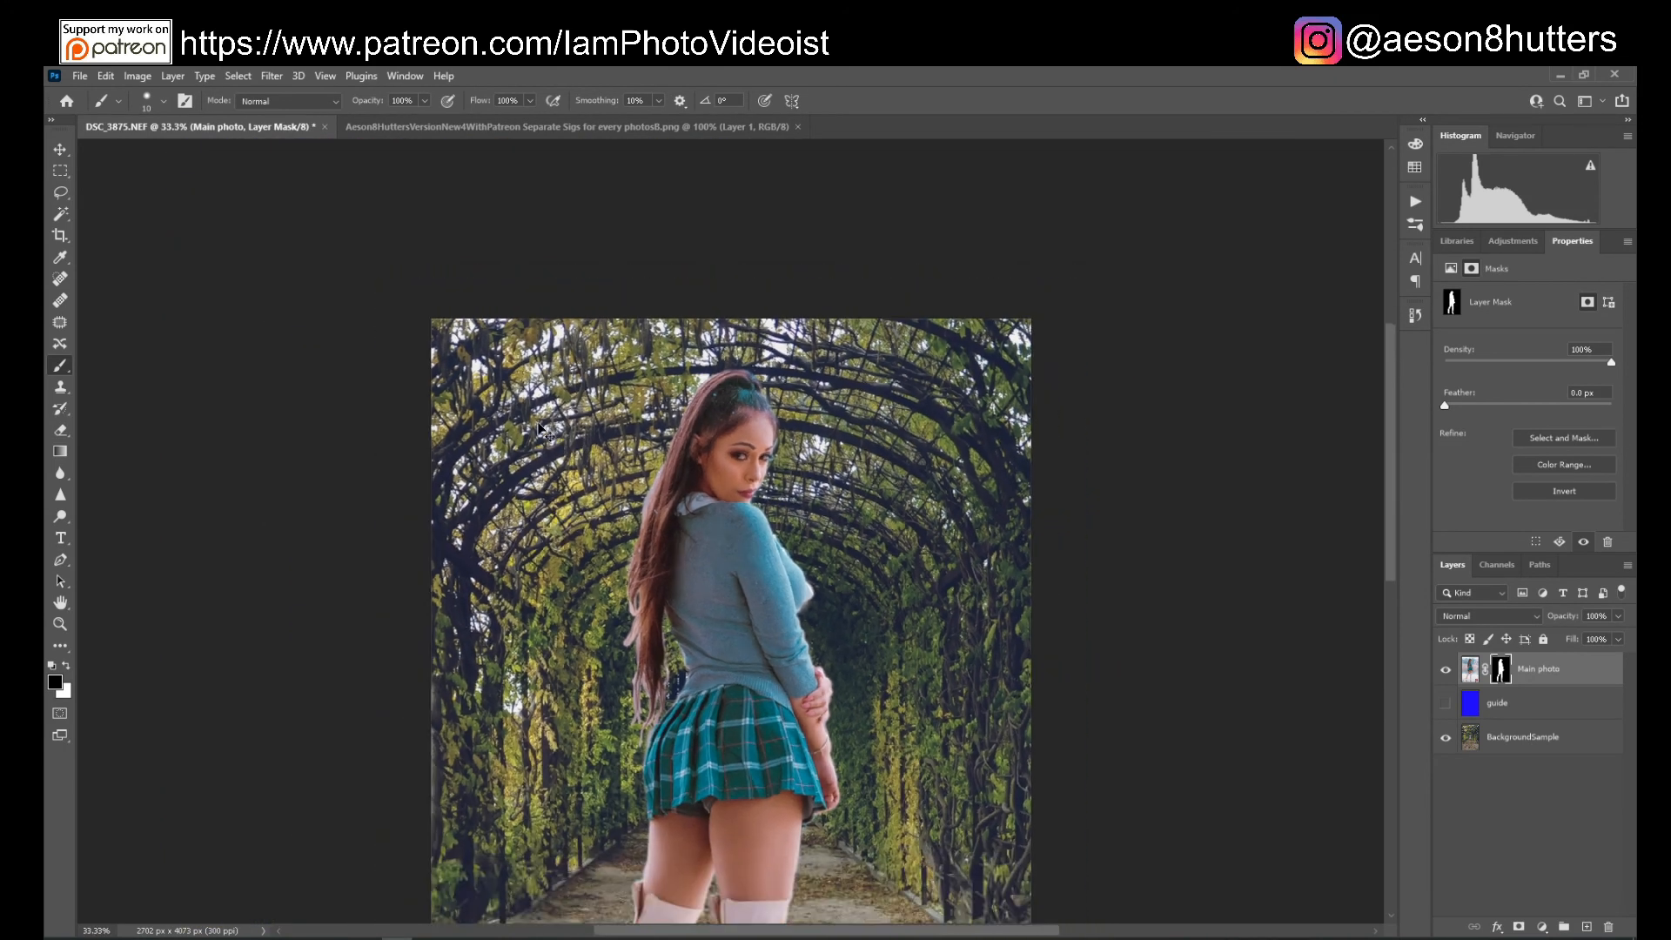
click(1554, 672)
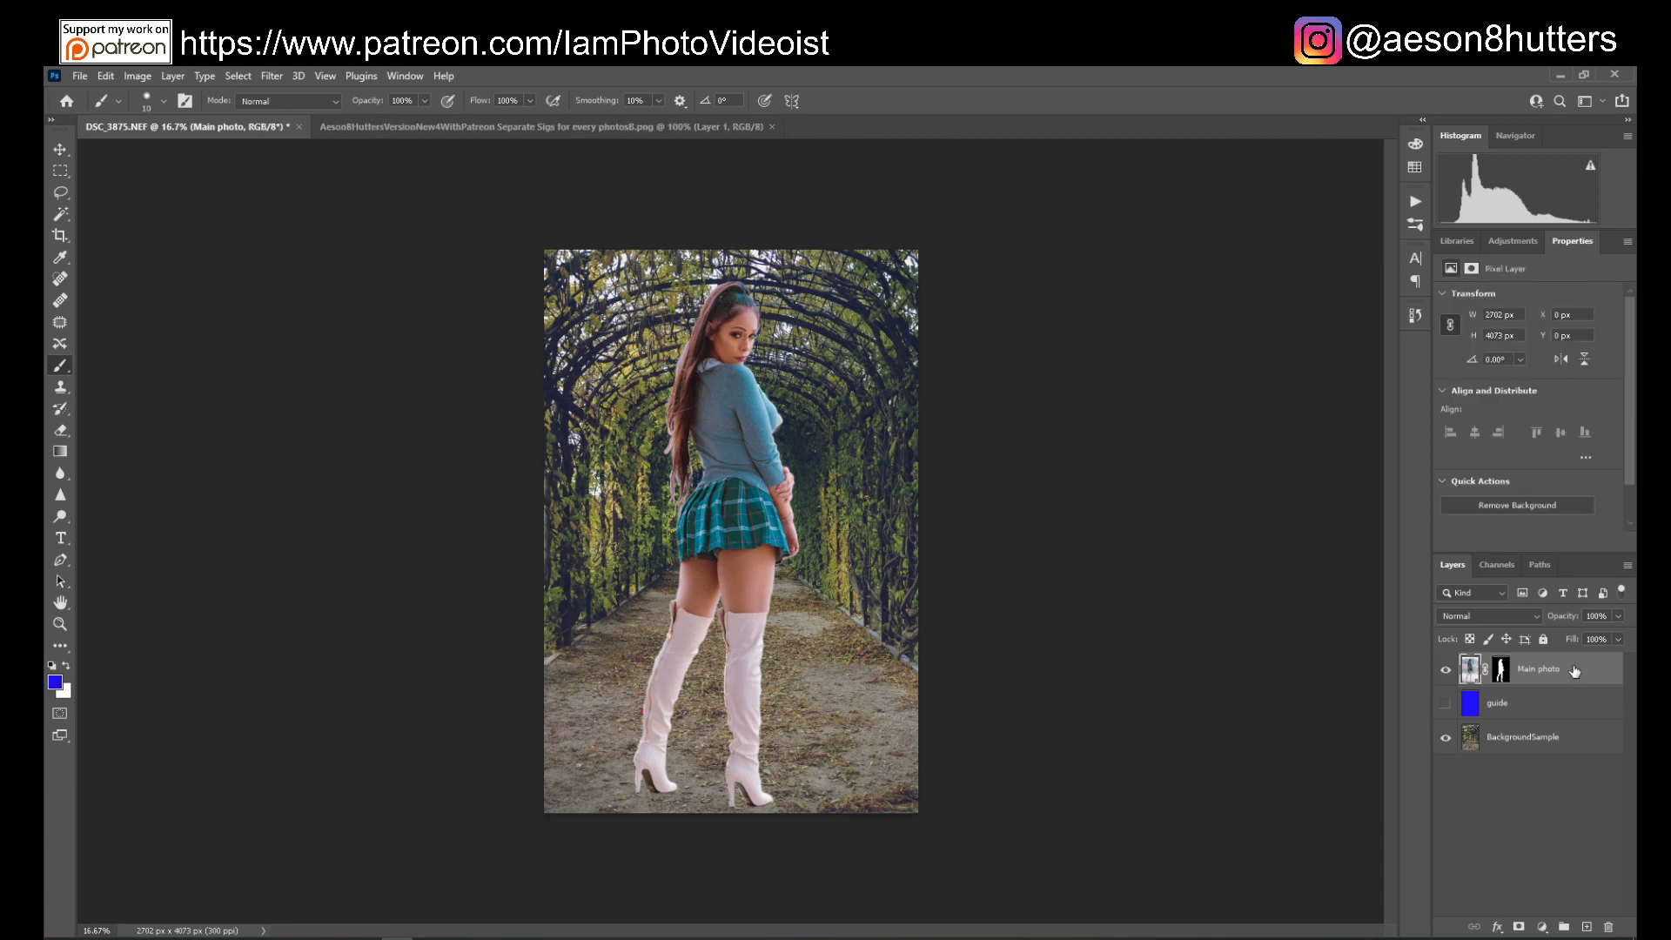
click(106, 77)
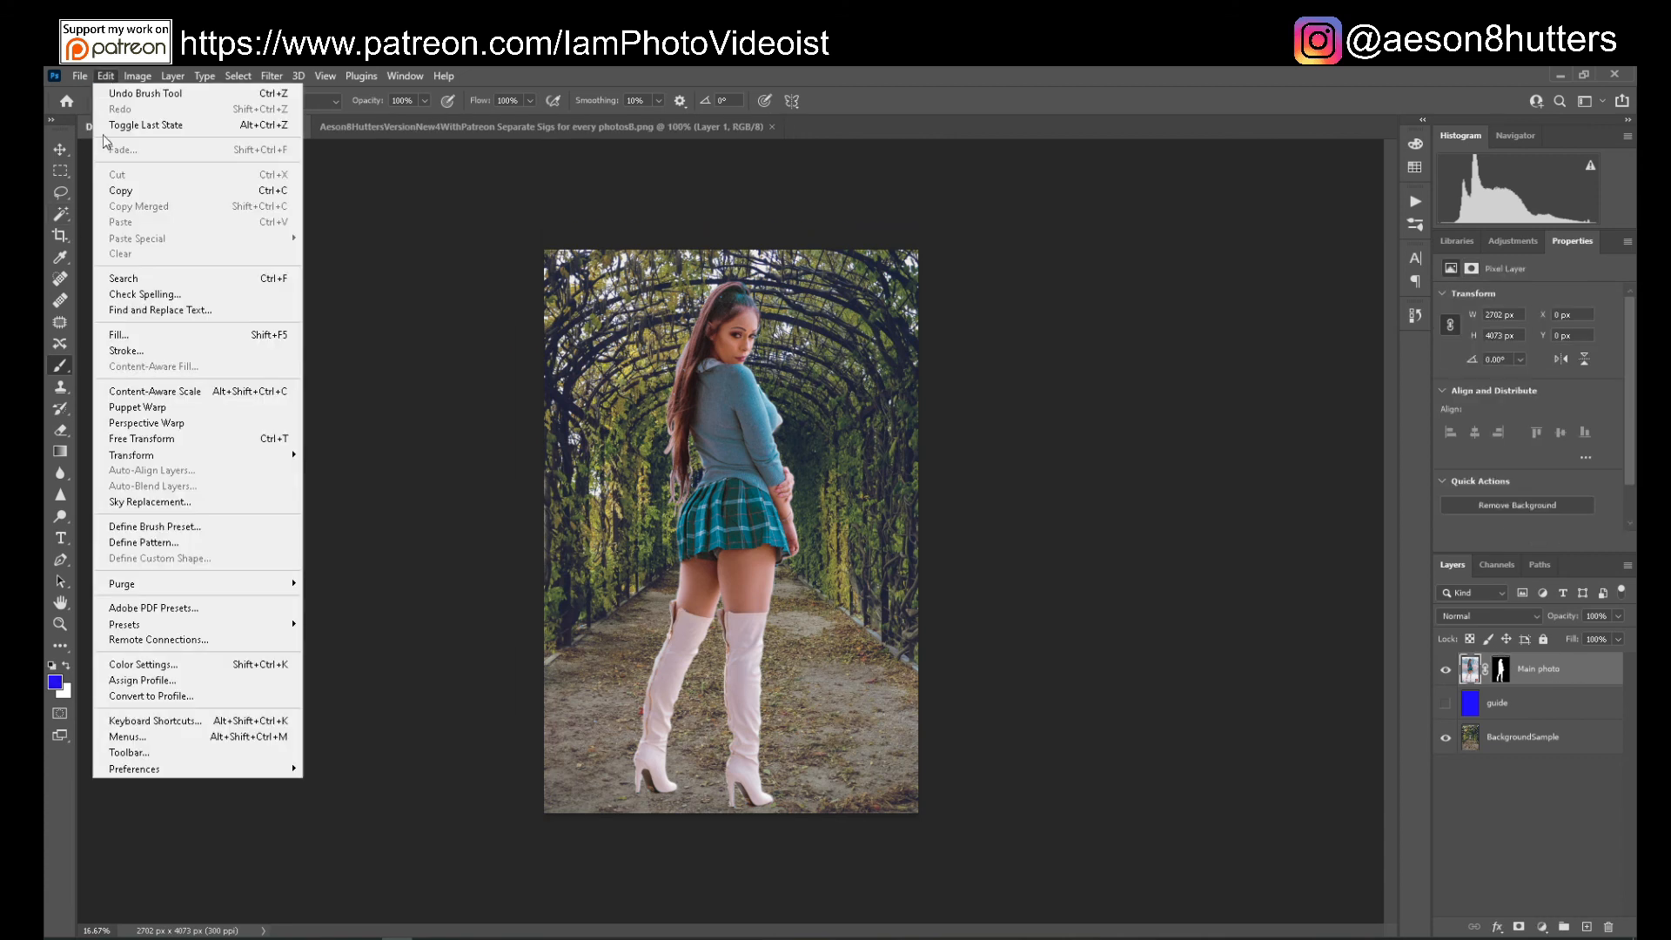
mouse_move(175, 455)
click(370, 476)
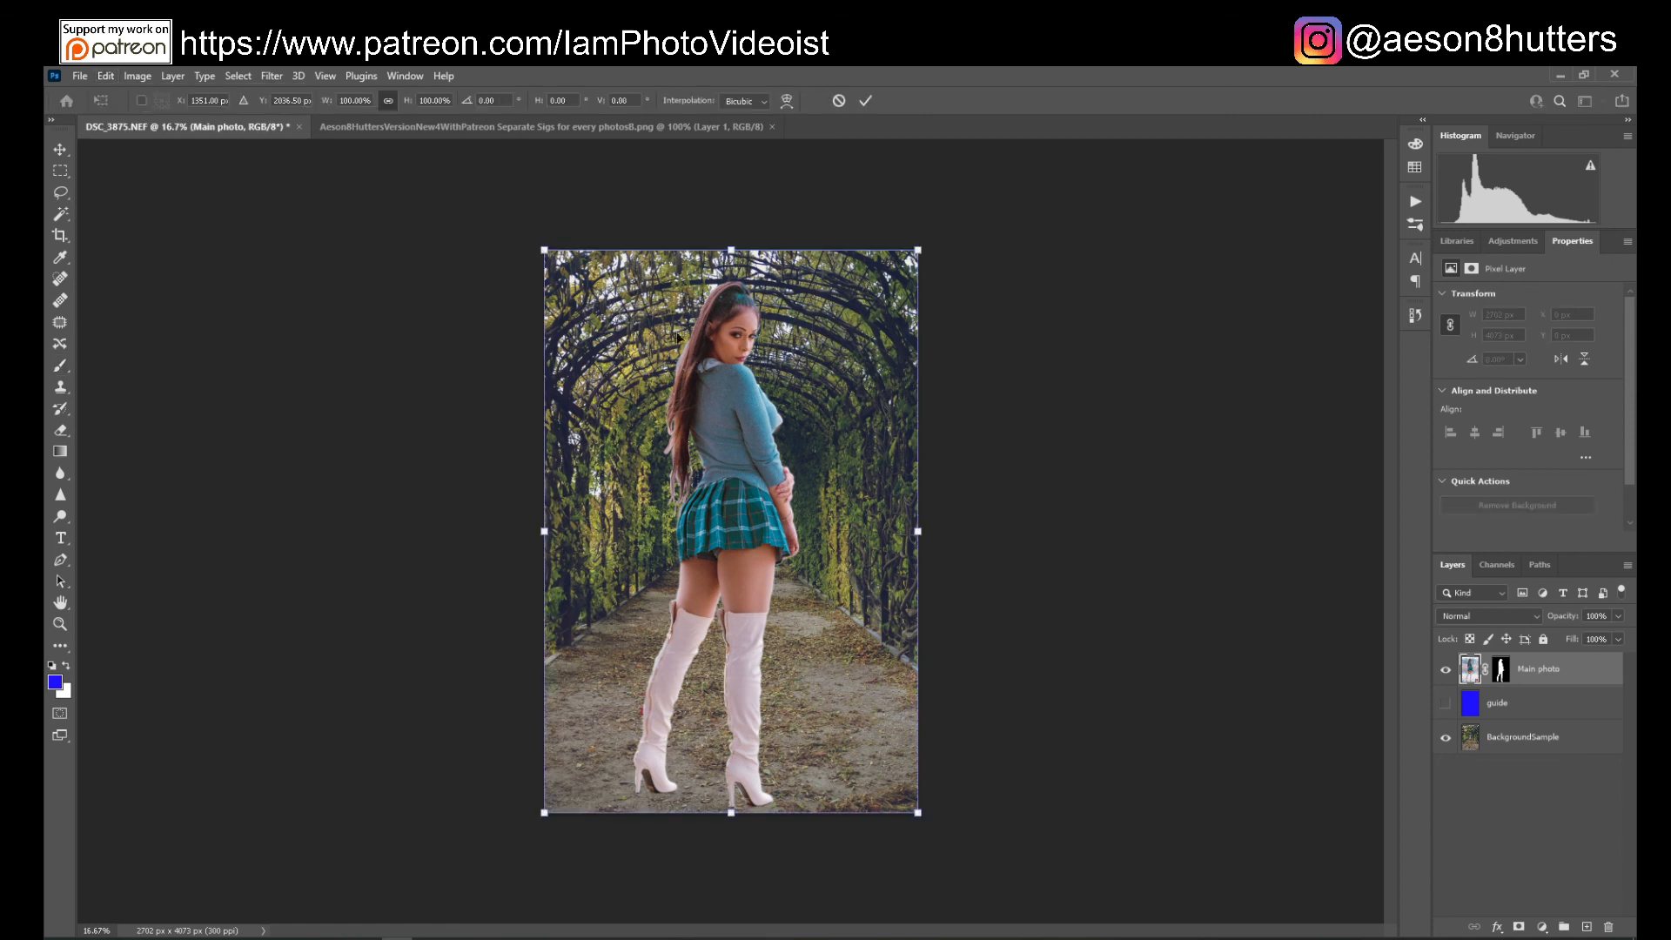
drag(546, 251, 690, 463)
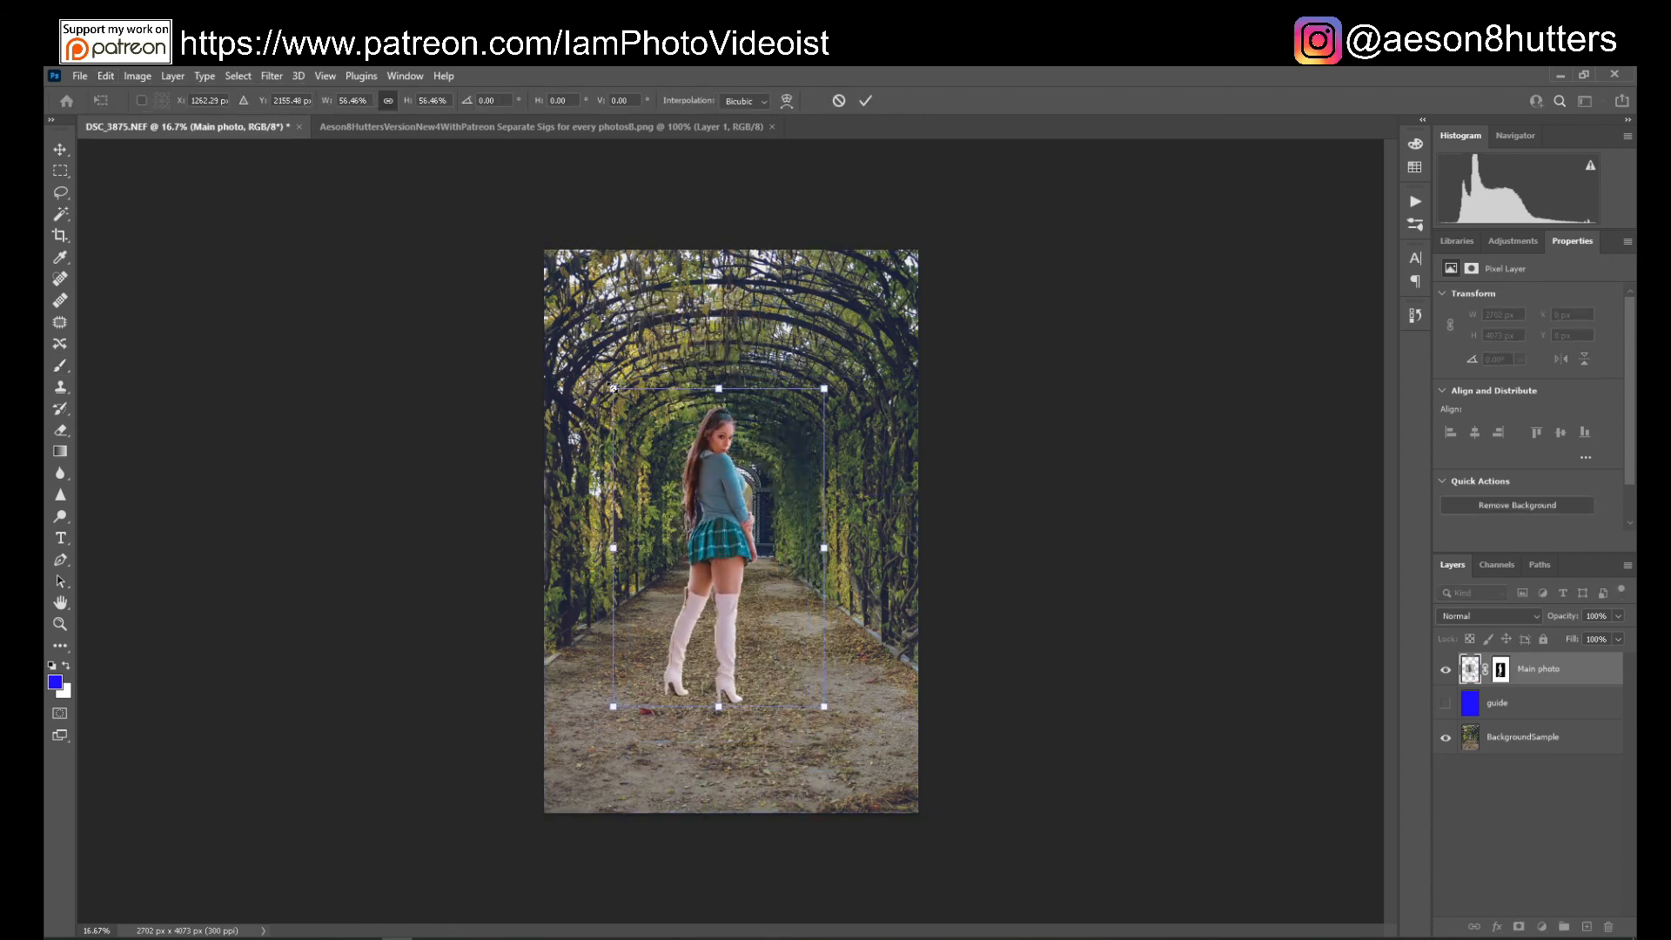
drag(612, 388, 673, 472)
drag(736, 552, 658, 555)
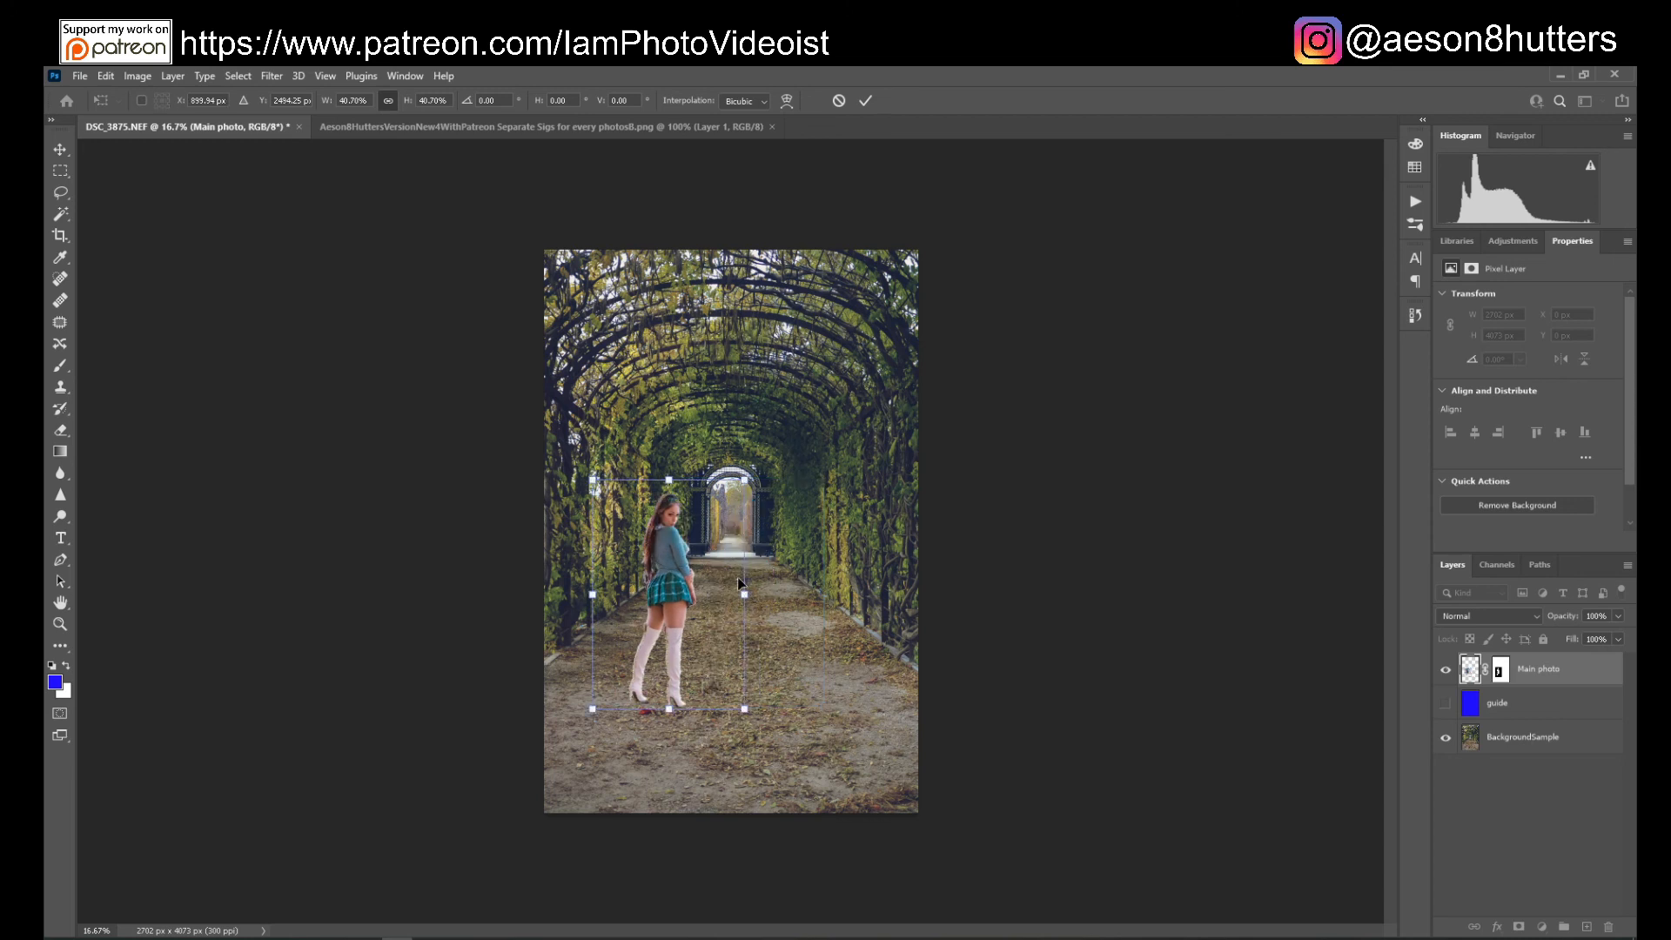
drag(737, 477, 788, 415)
drag(686, 599, 742, 626)
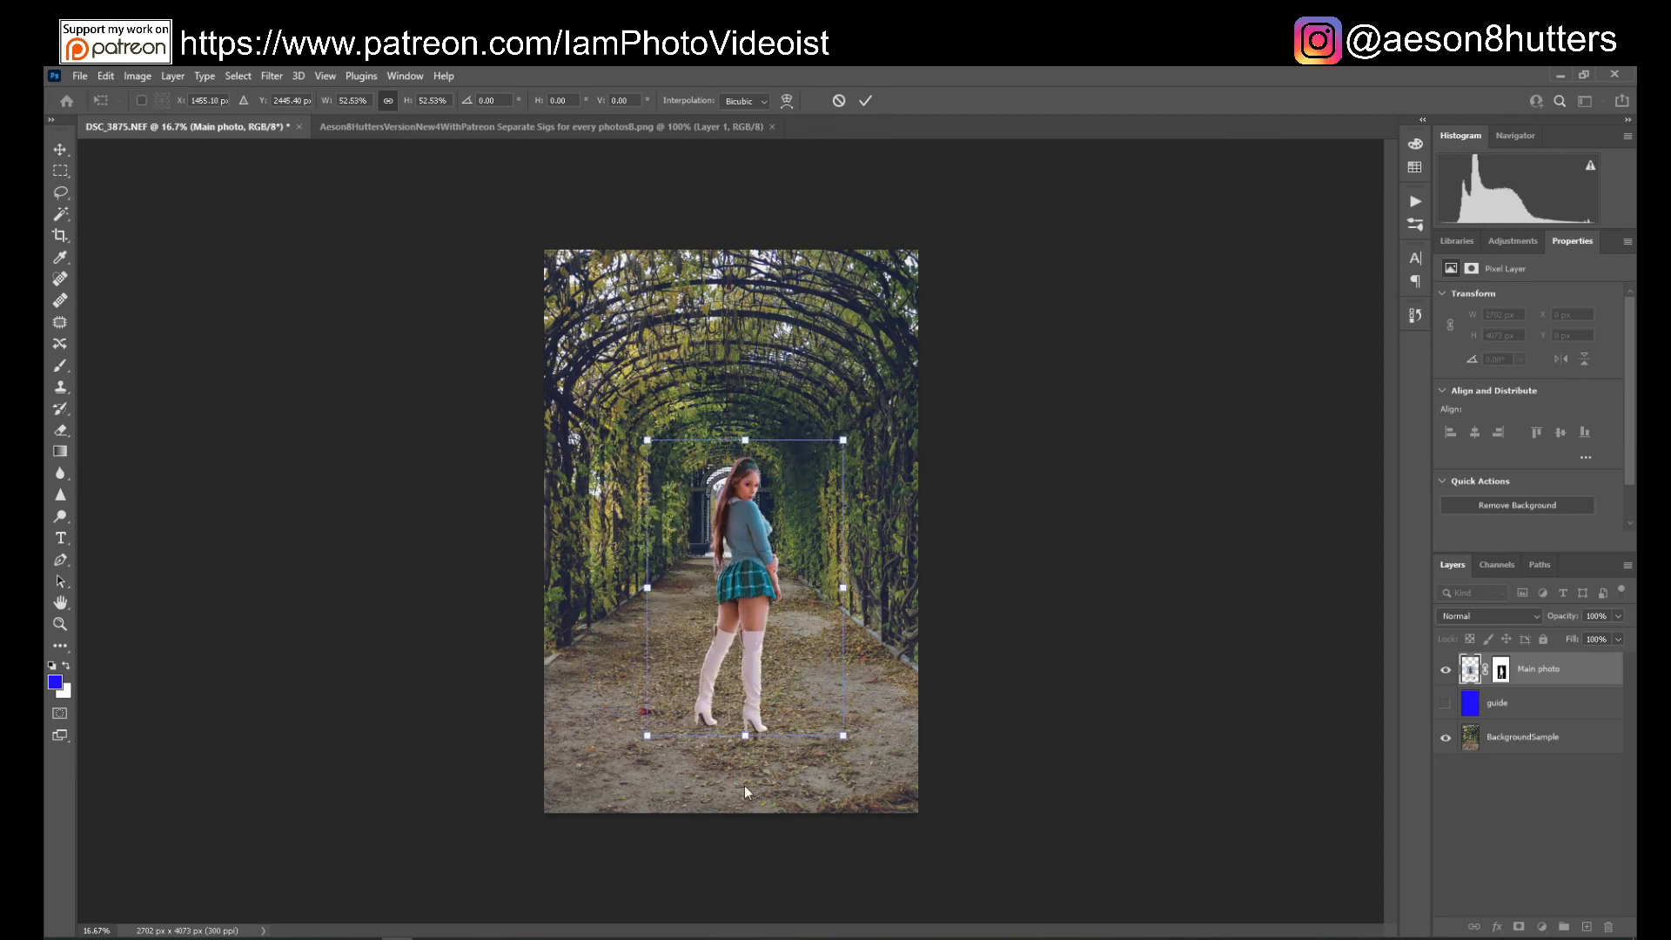
drag(767, 561, 750, 556)
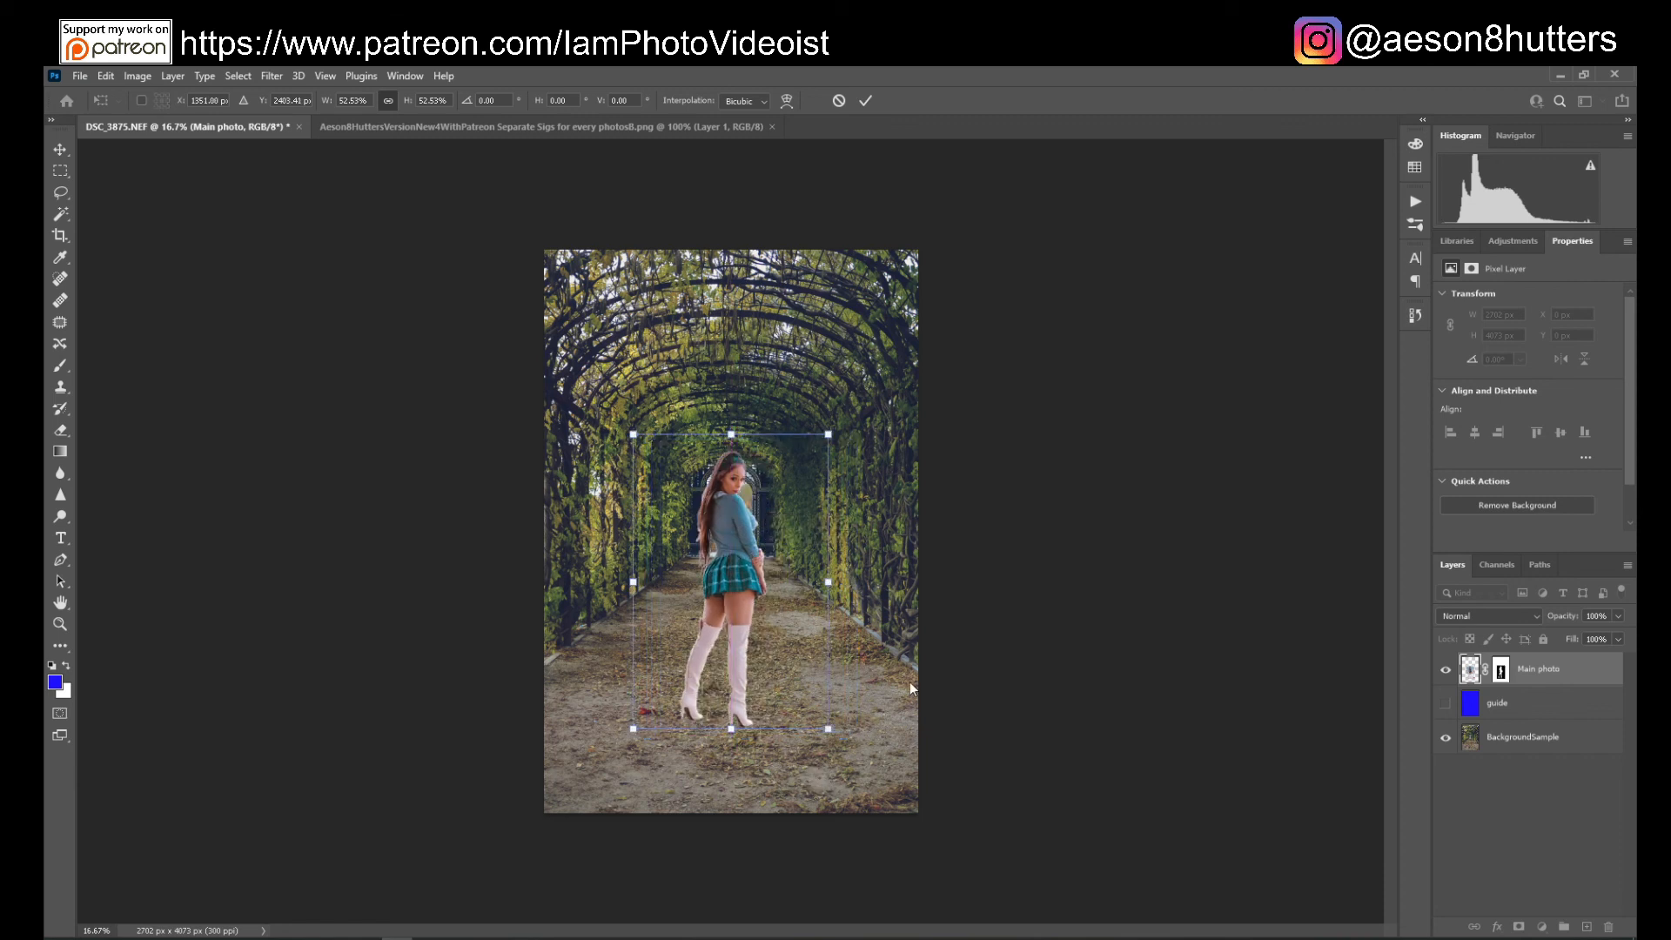
key(Return)
Use the Move tool to shift the subject down toward the left side of the garden path.
key(b)
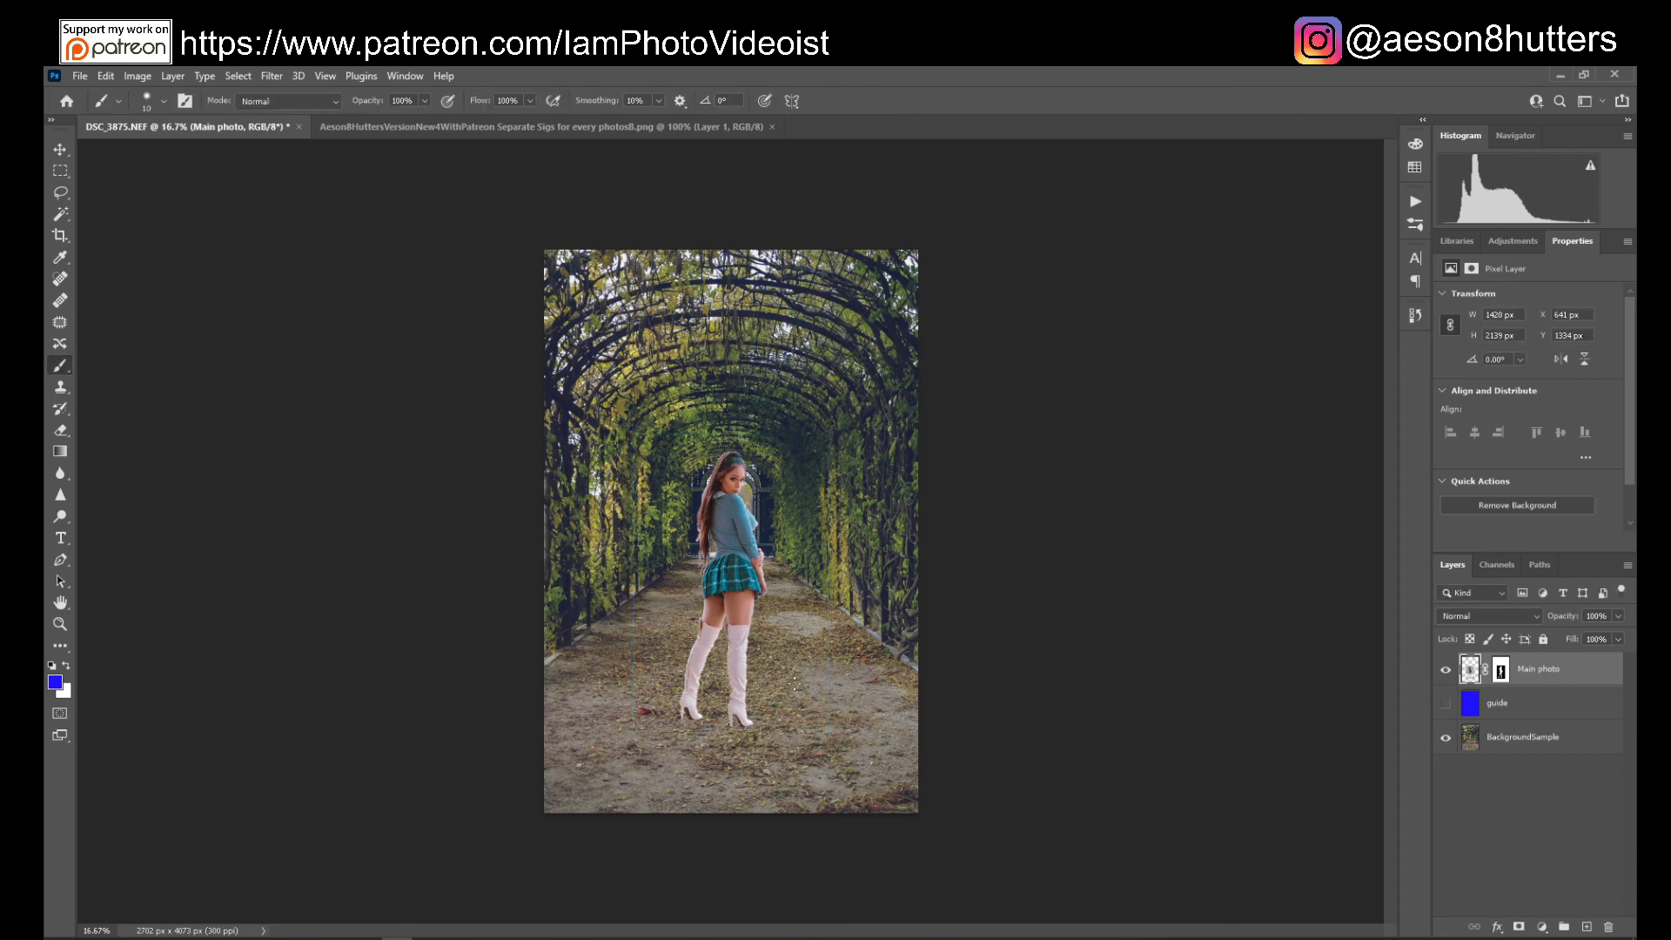
scroll(794, 682, up, 2)
scroll(793, 682, down, 1)
scroll(793, 682, down, 1)
click(61, 153)
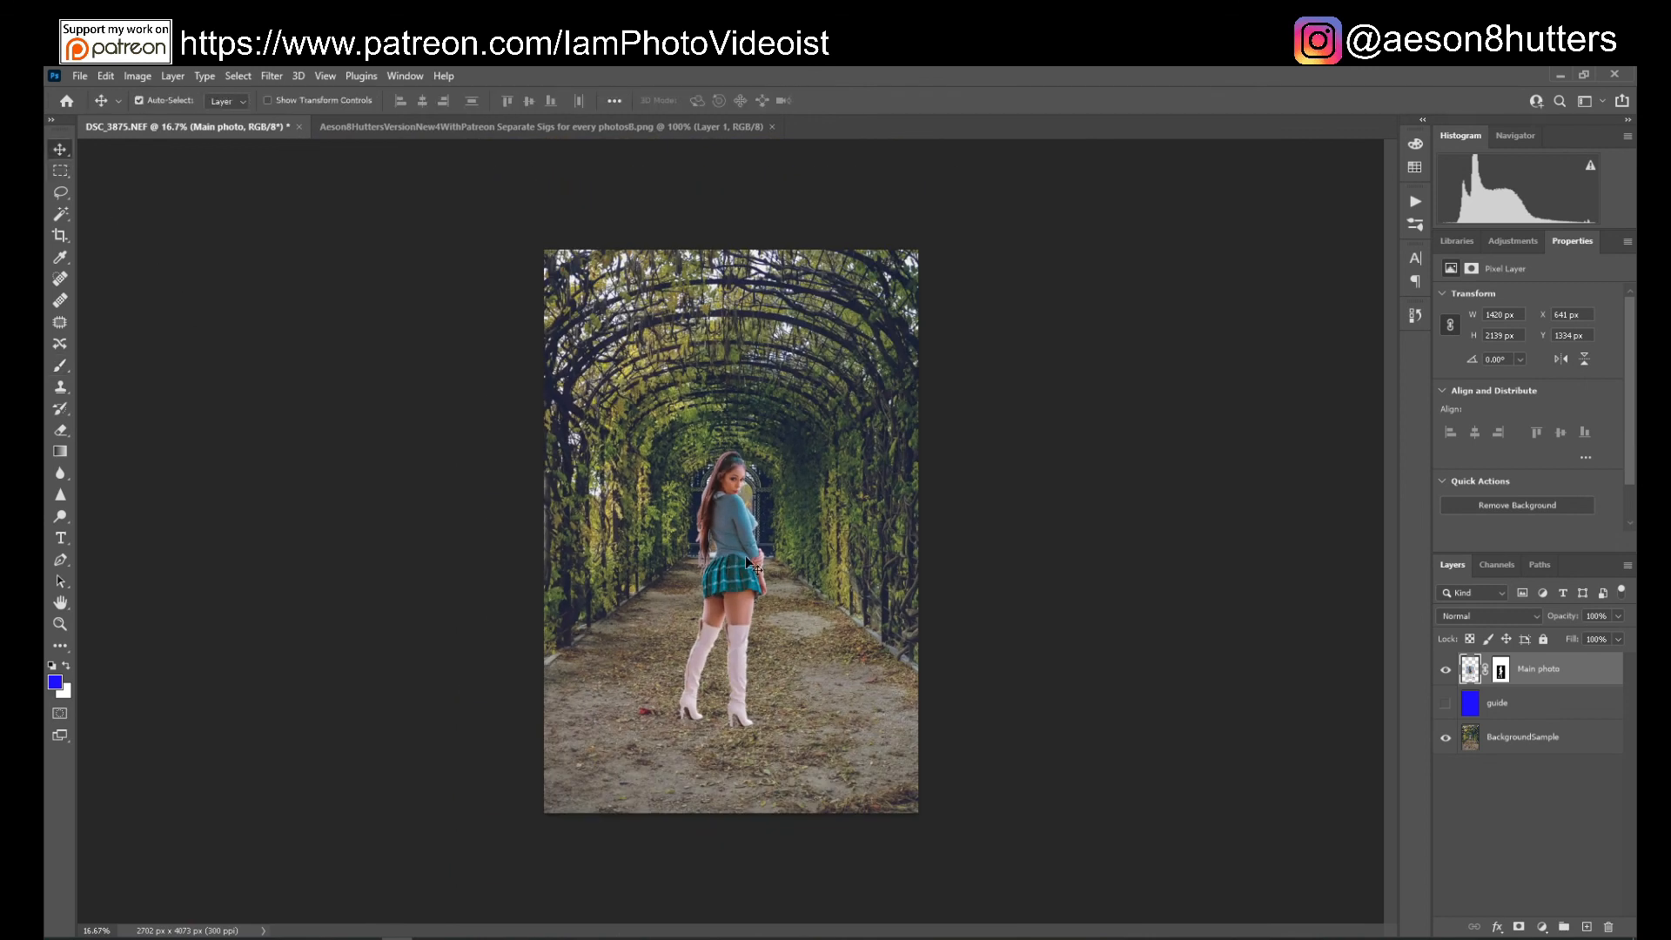
drag(750, 562, 699, 584)
Delete the guide layer and move the subject back to the middle of the path.
drag(1516, 714, 1609, 927)
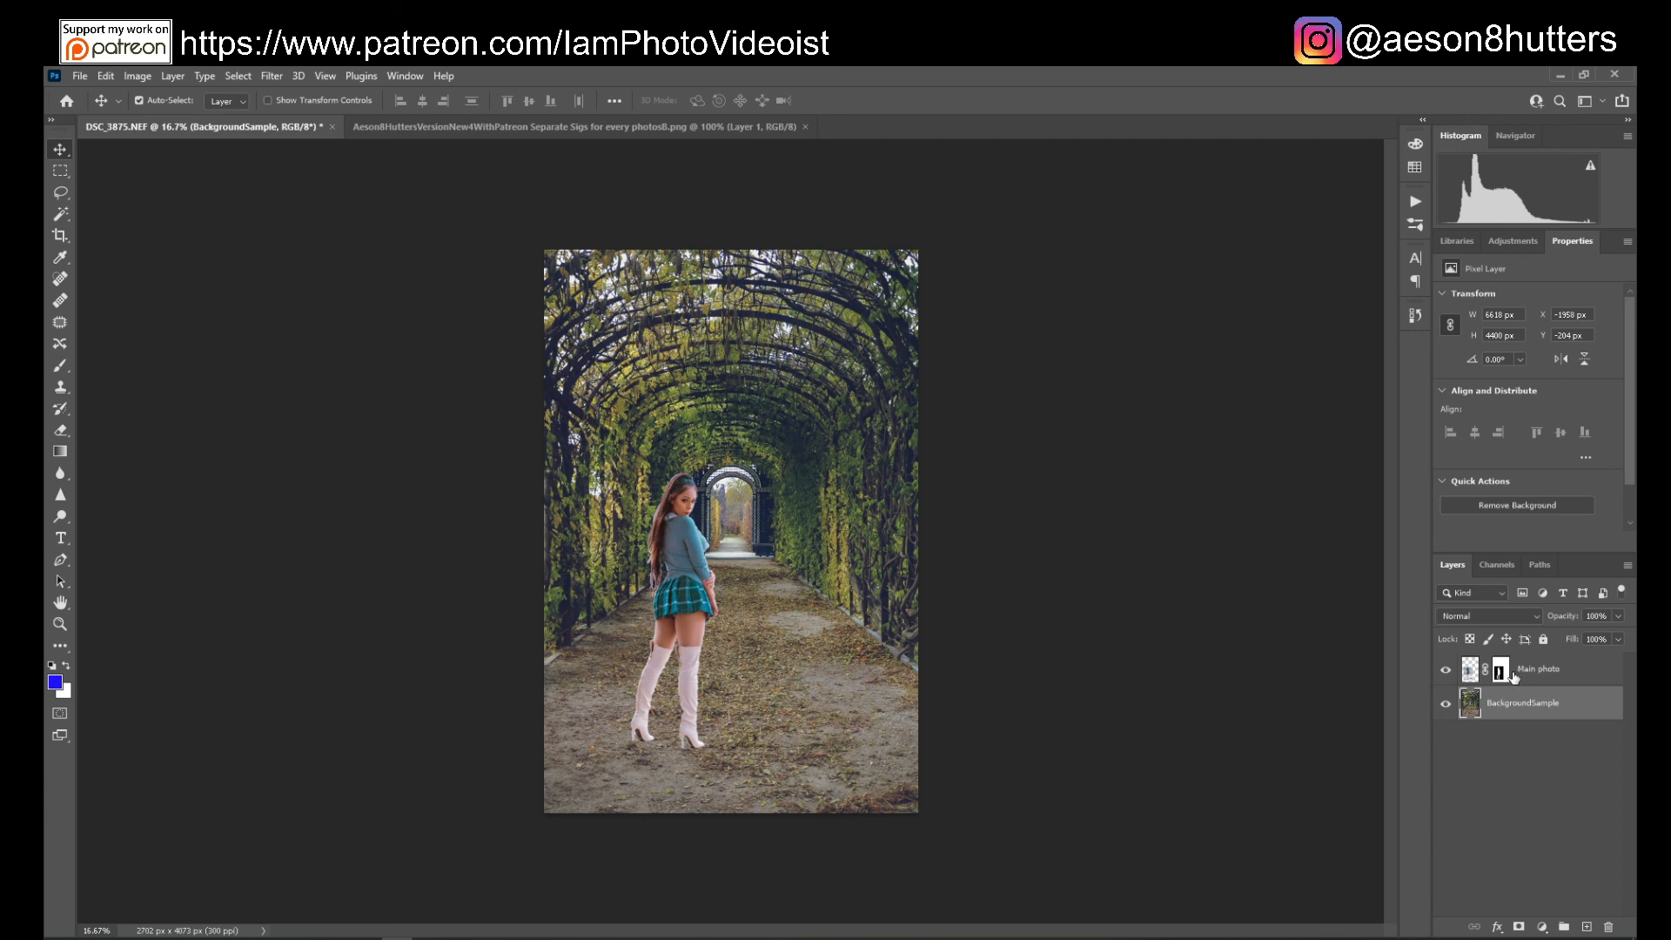
drag(691, 617, 773, 642)
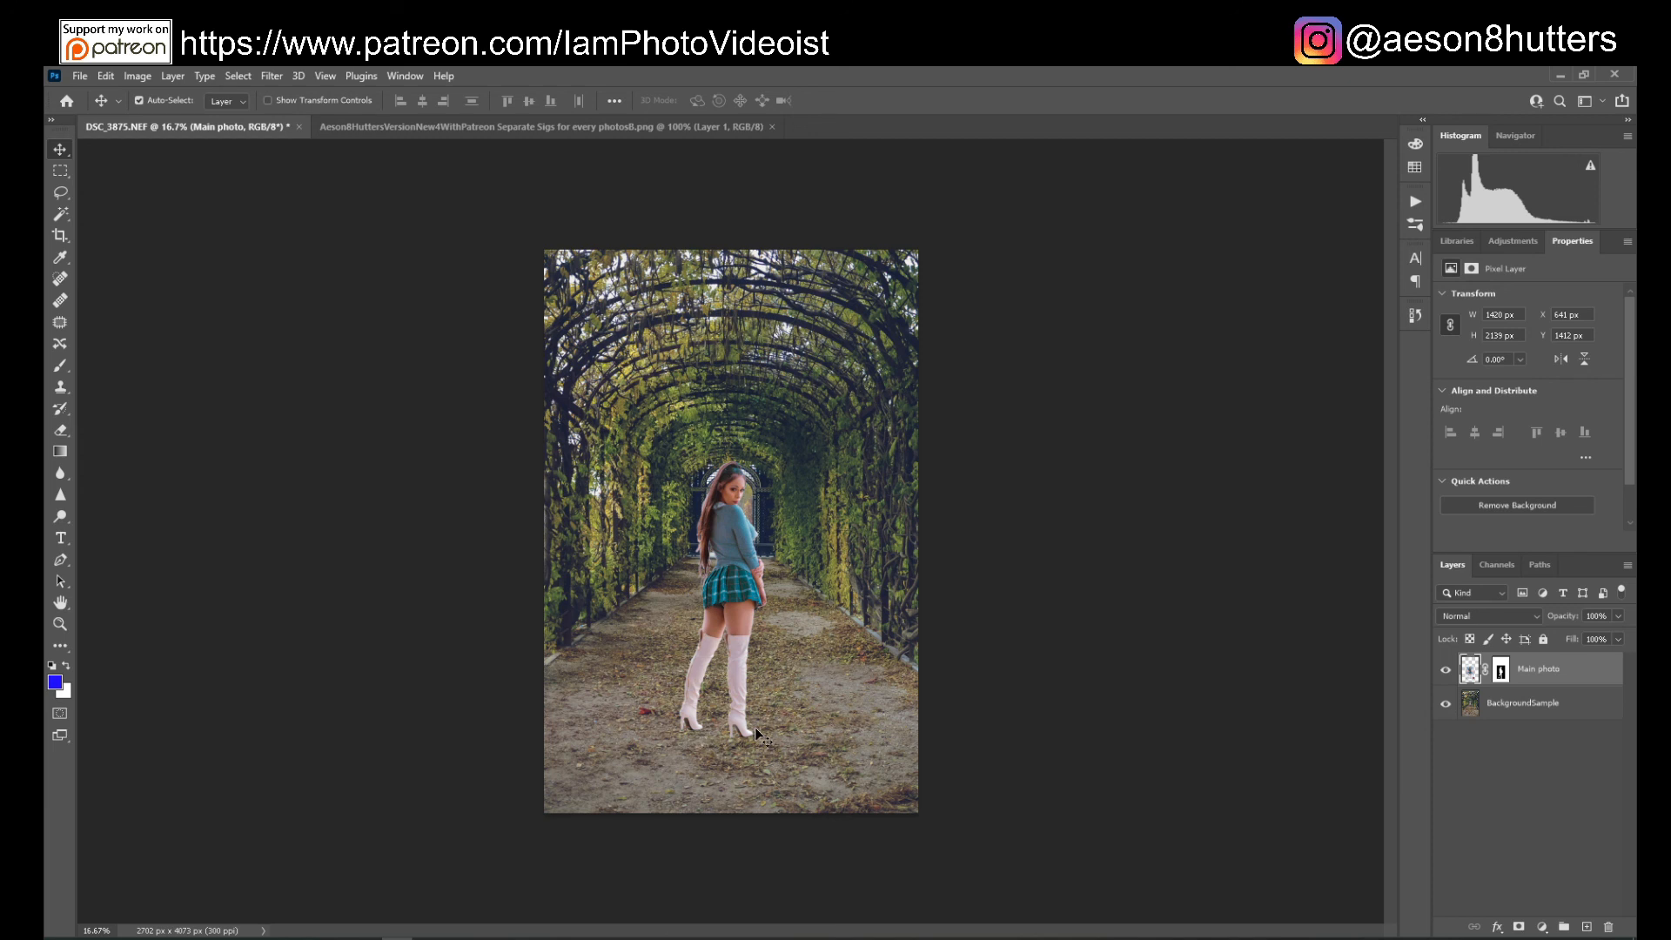
Move the subject on the Main photo layer slightly up the garden path, to about Y 1364 px.
ctrl+click(1538, 675)
click(1537, 678)
mouse_move(723, 581)
mouse_down()
mouse_move(743, 566)
mouse_move(723, 575)
mouse_up()
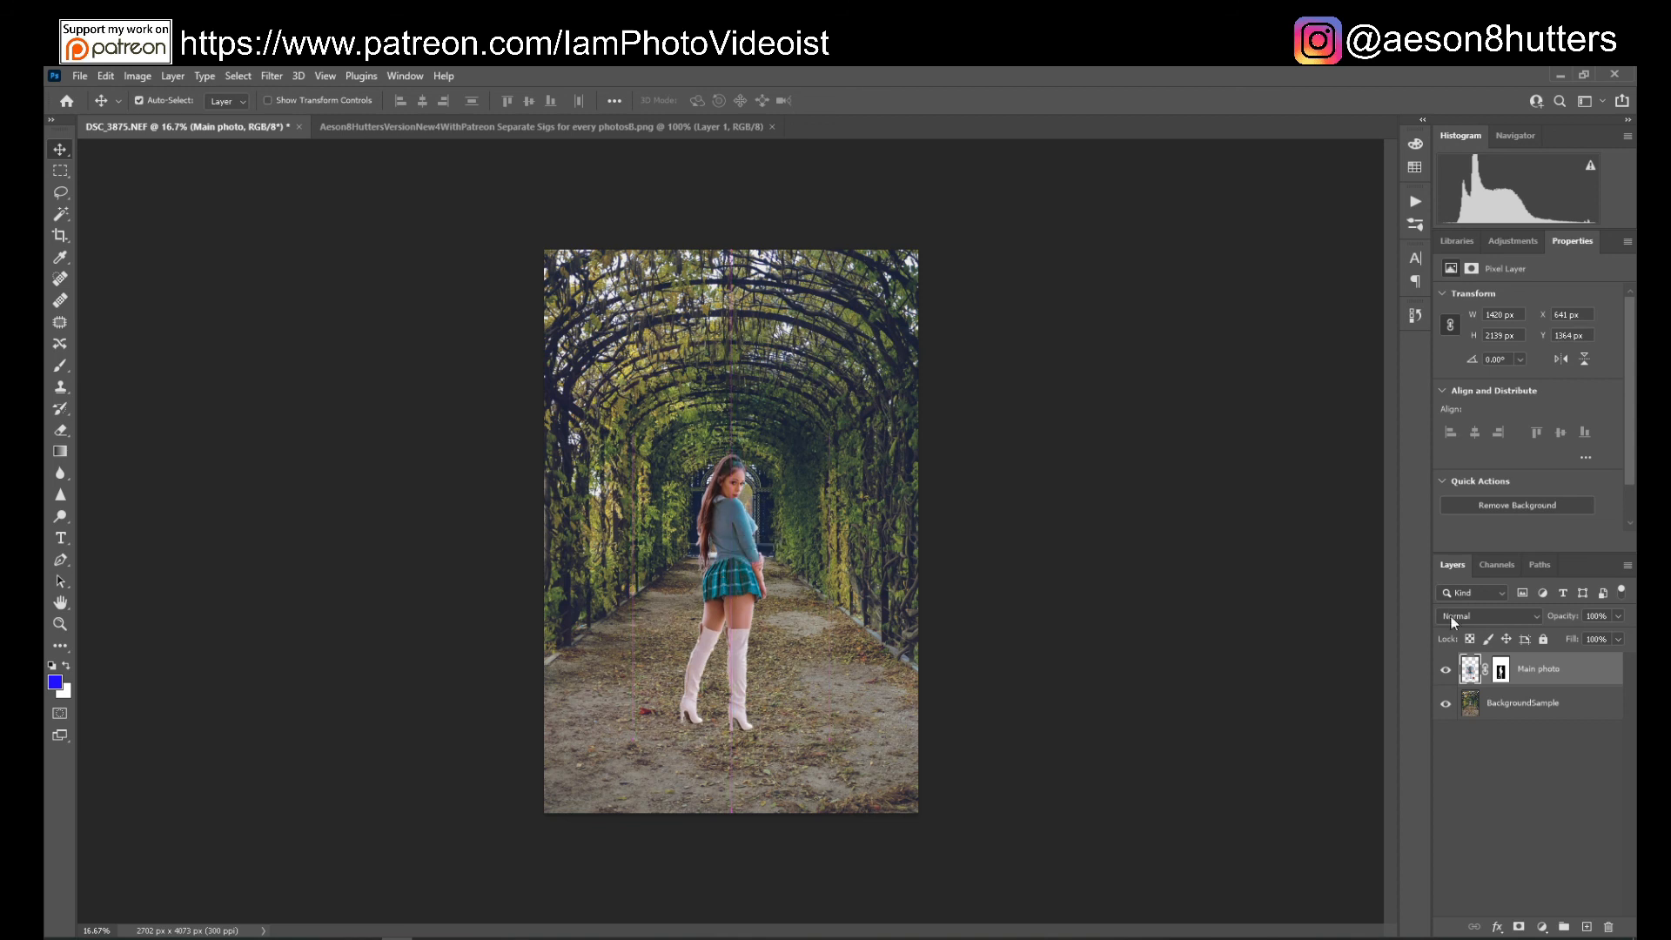
Apply the Main photo layer's mask permanently to its pixels.
click(1500, 672)
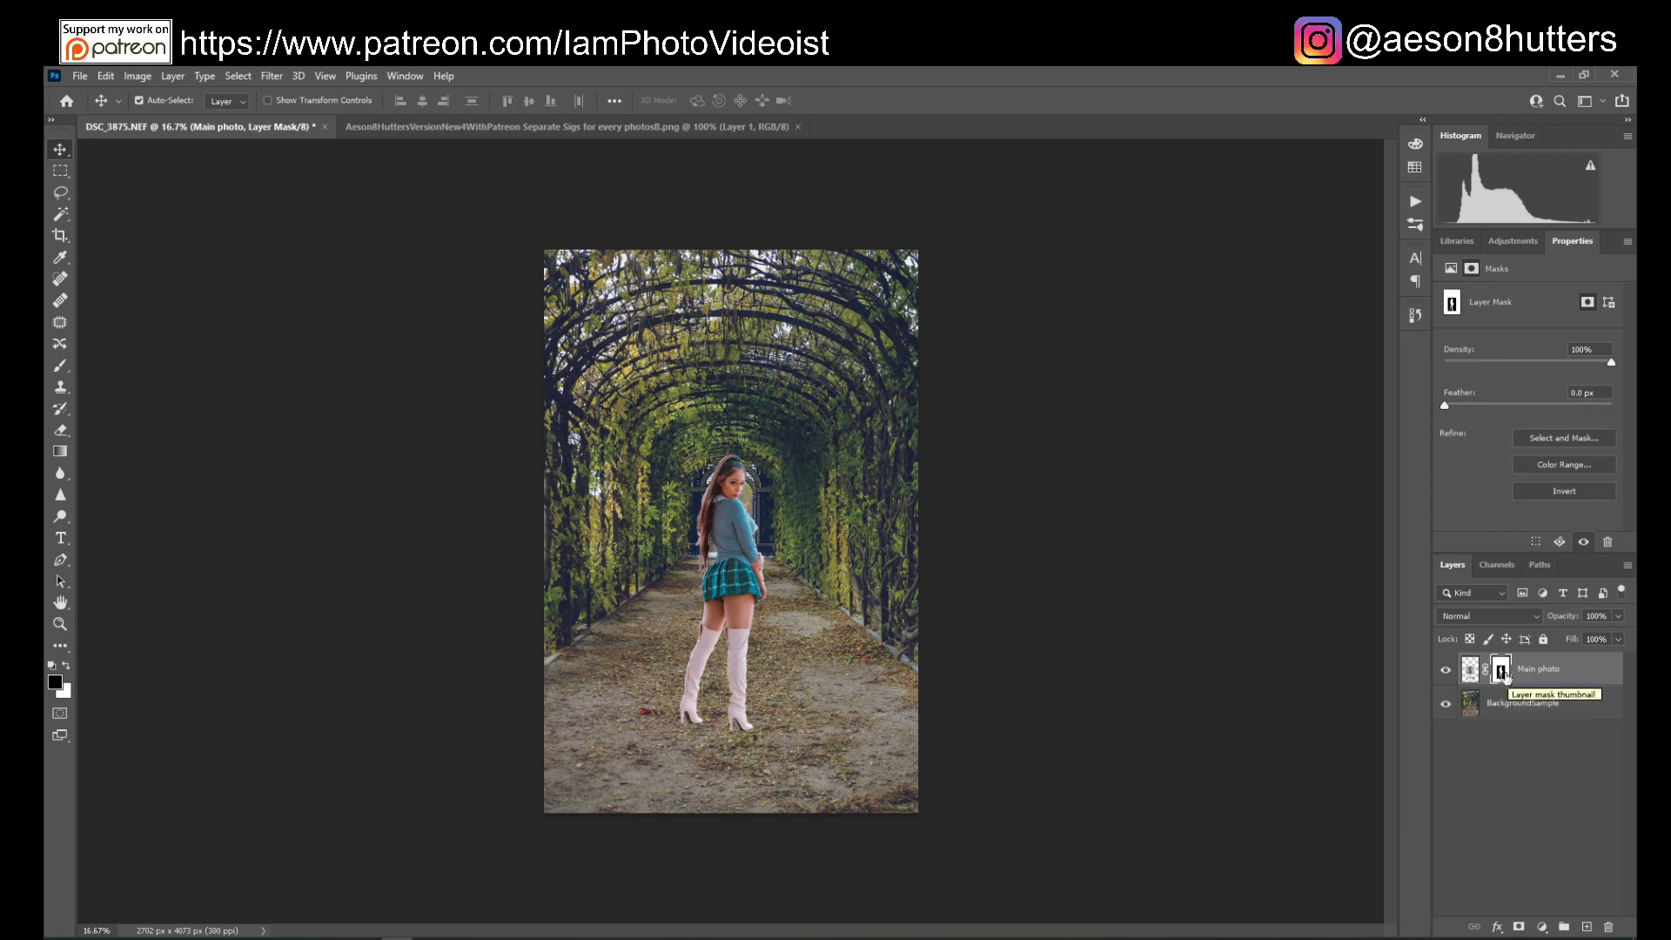
right_click(1507, 679)
key(Escape)
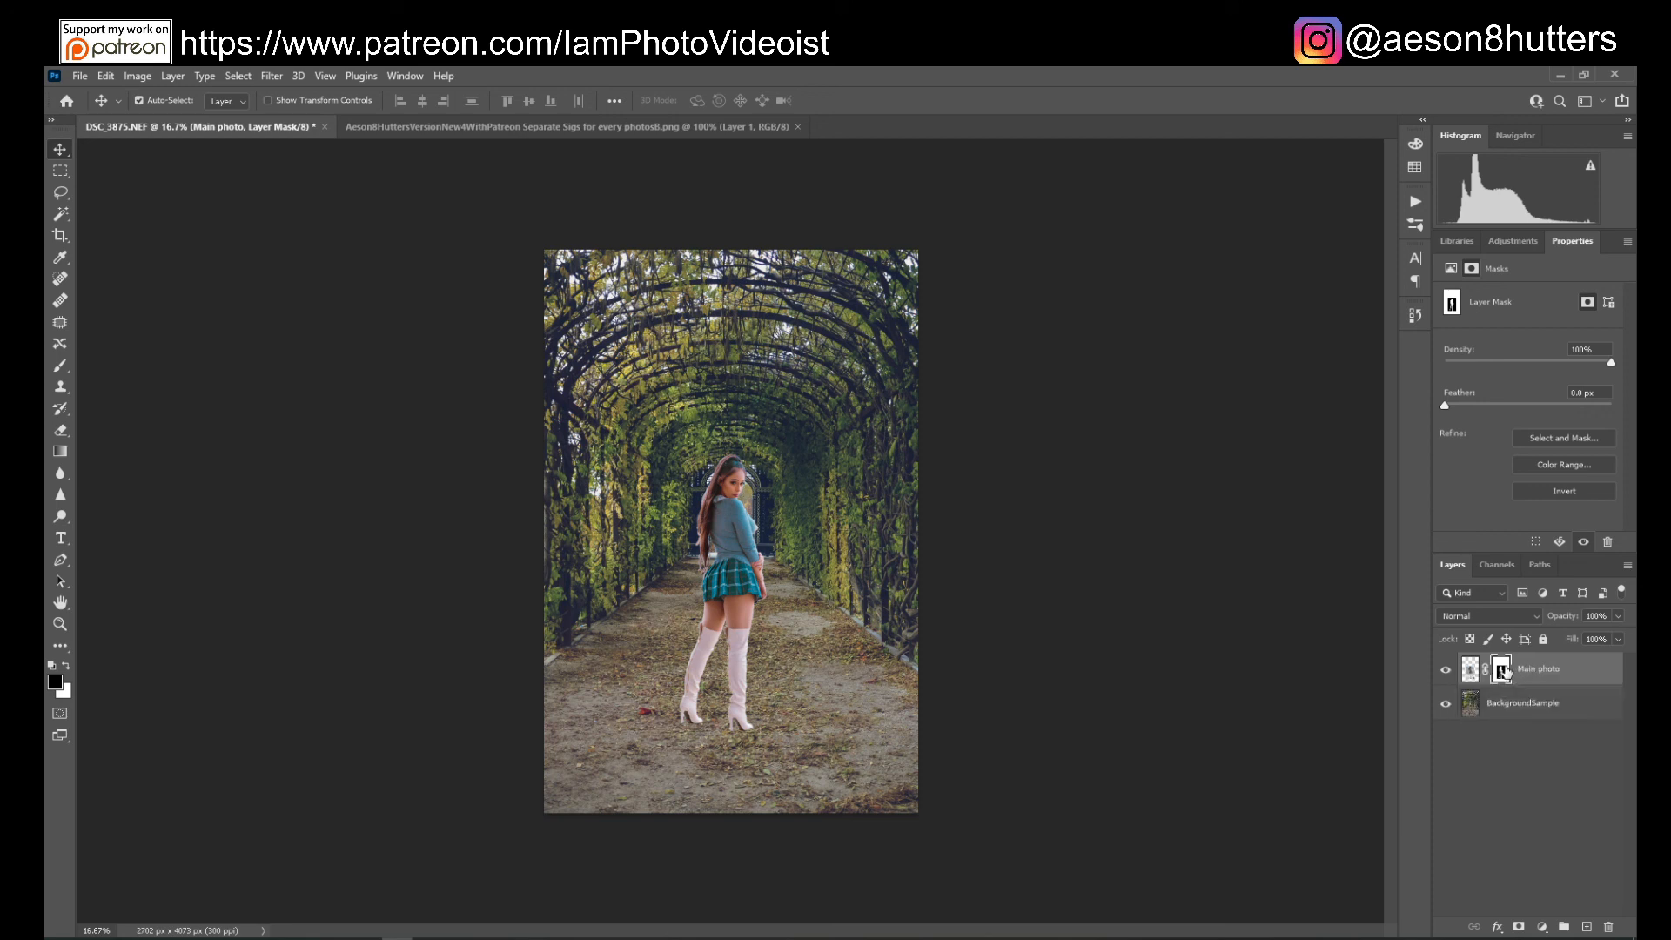
right_click(1470, 678)
key(Escape)
right_click(1500, 682)
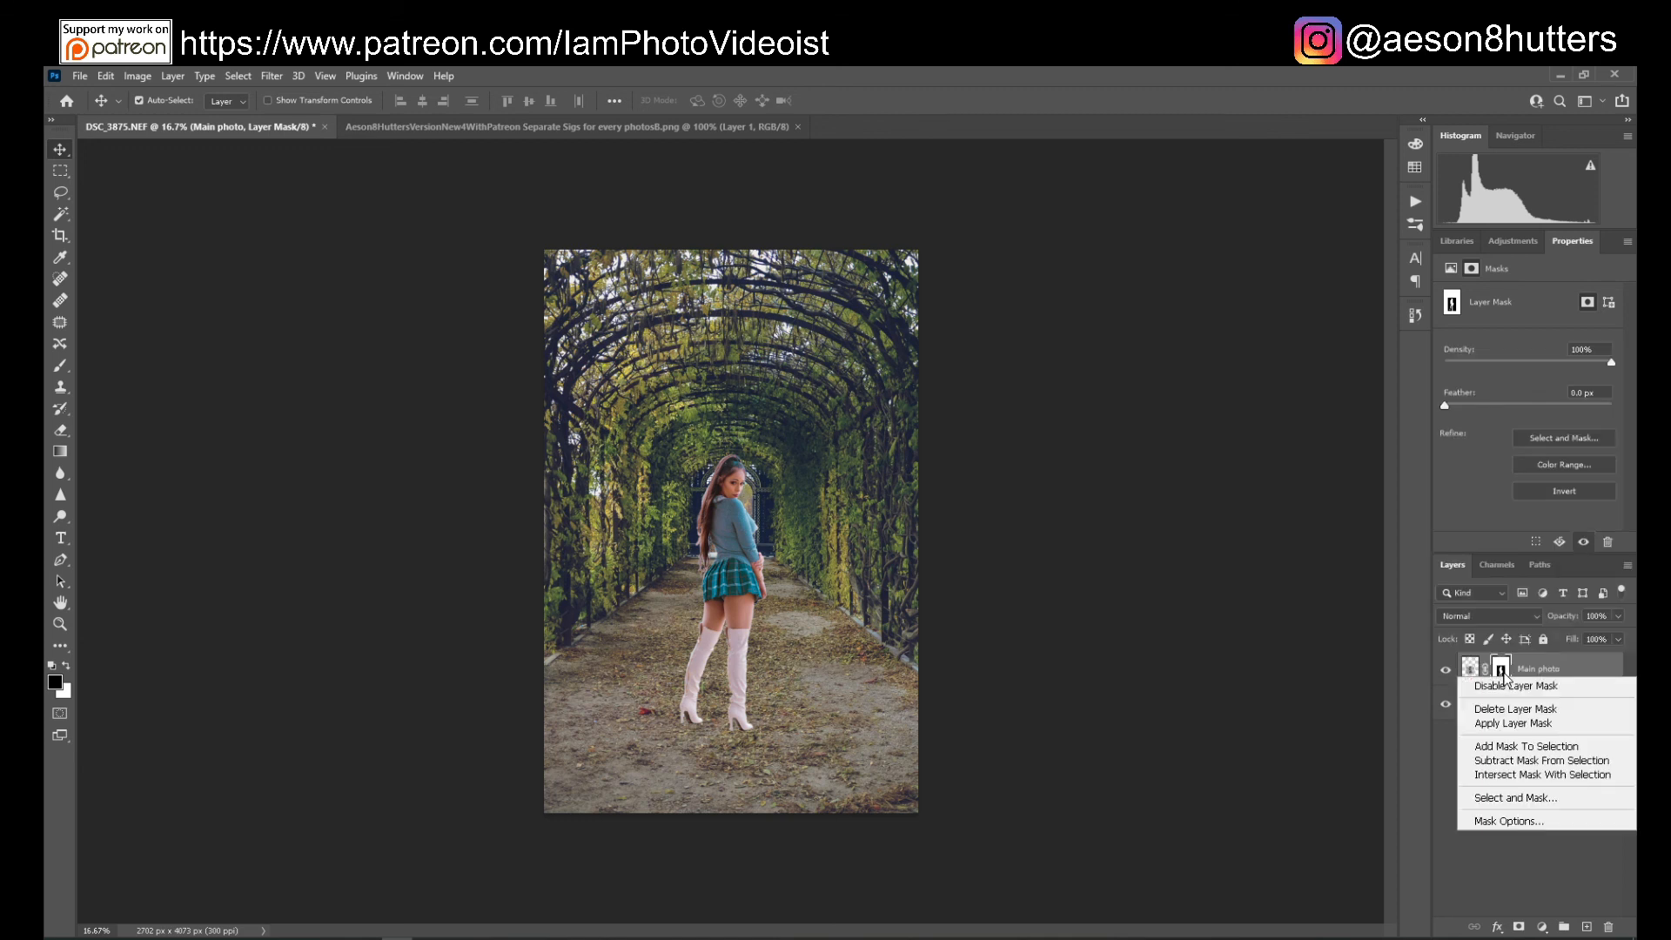
click(1521, 726)
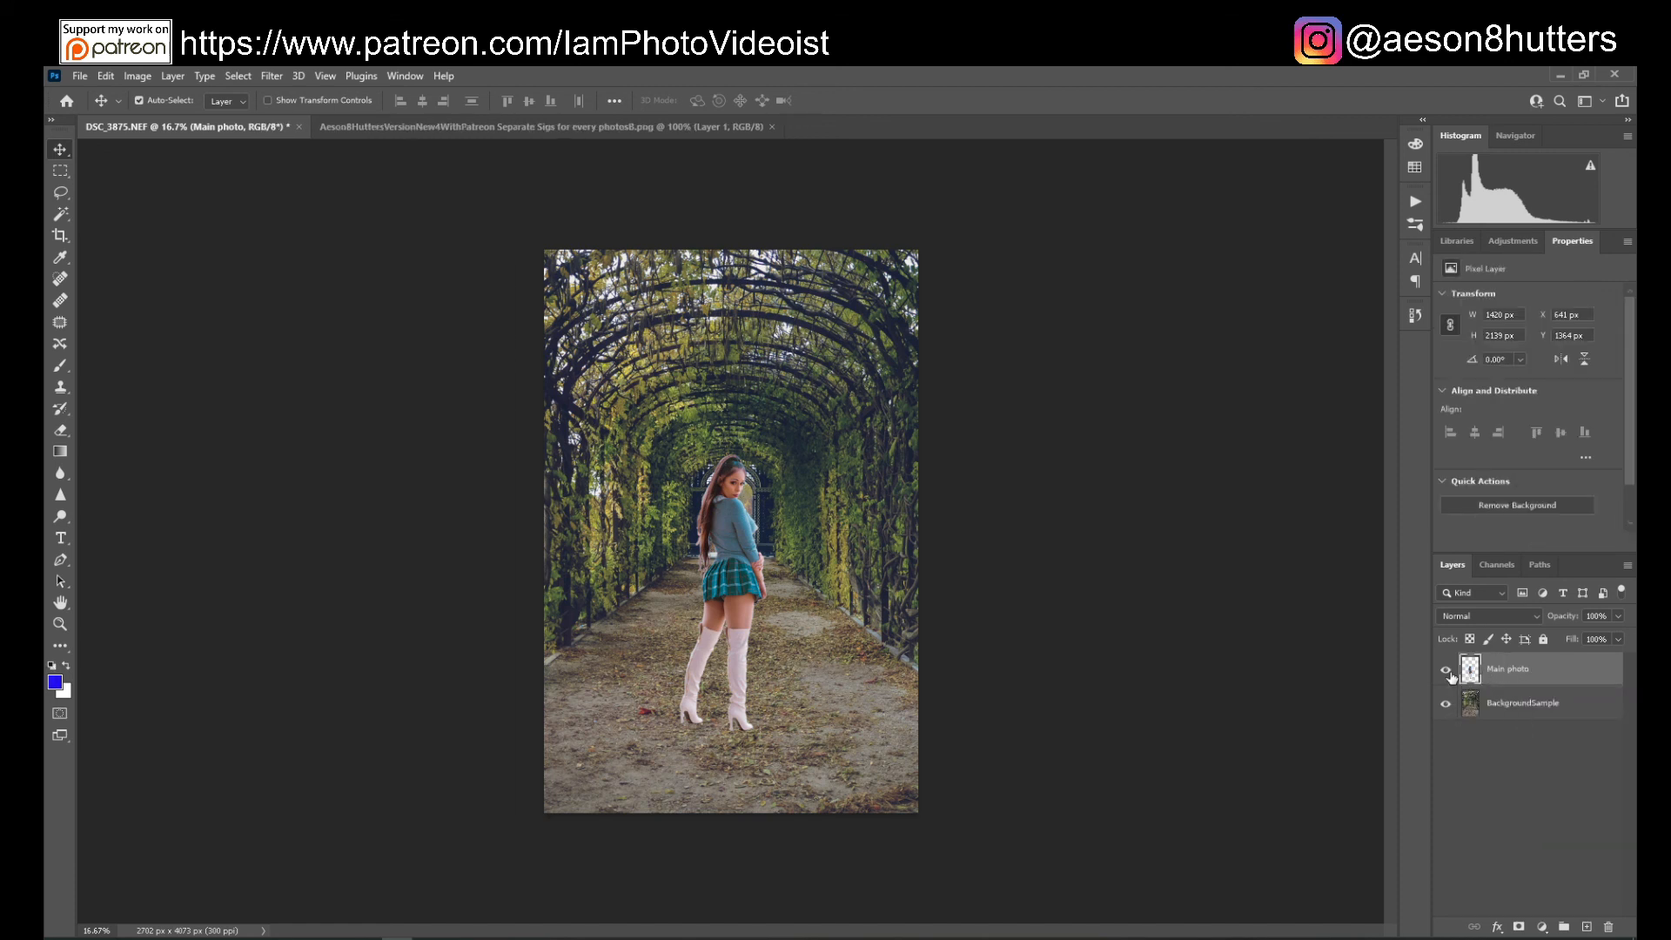
Hide the BackgroundSample layer and move the cut-out subject up to about Y 1190 px, checking it against transparency.
click(1497, 709)
click(1445, 703)
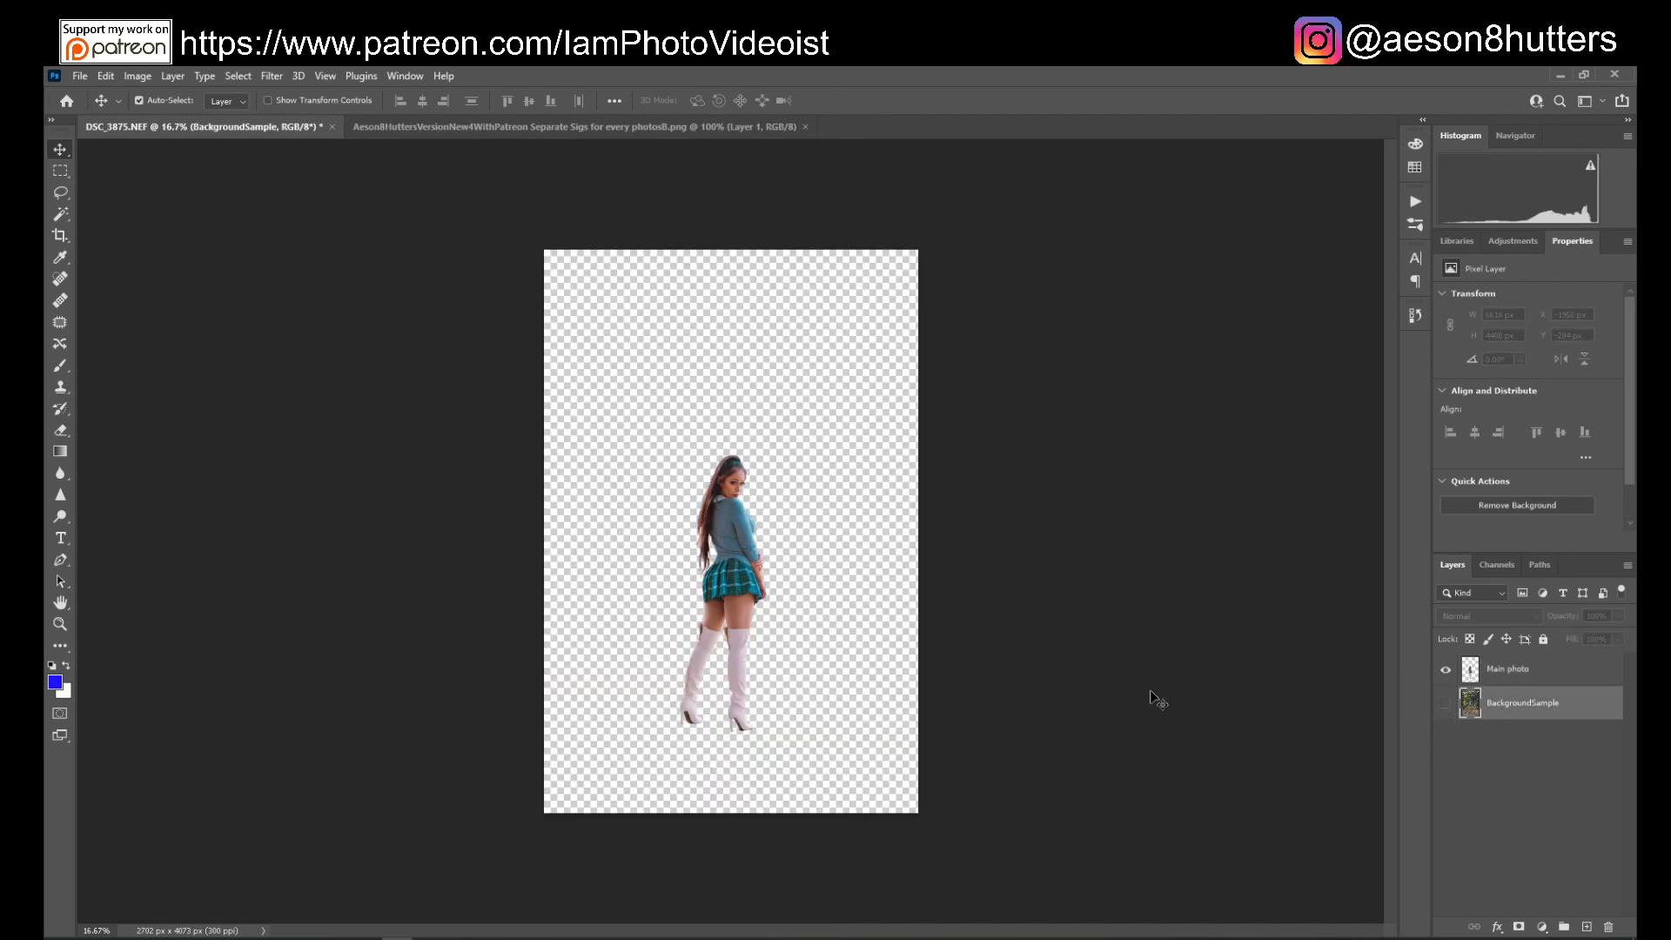
drag(754, 575, 753, 550)
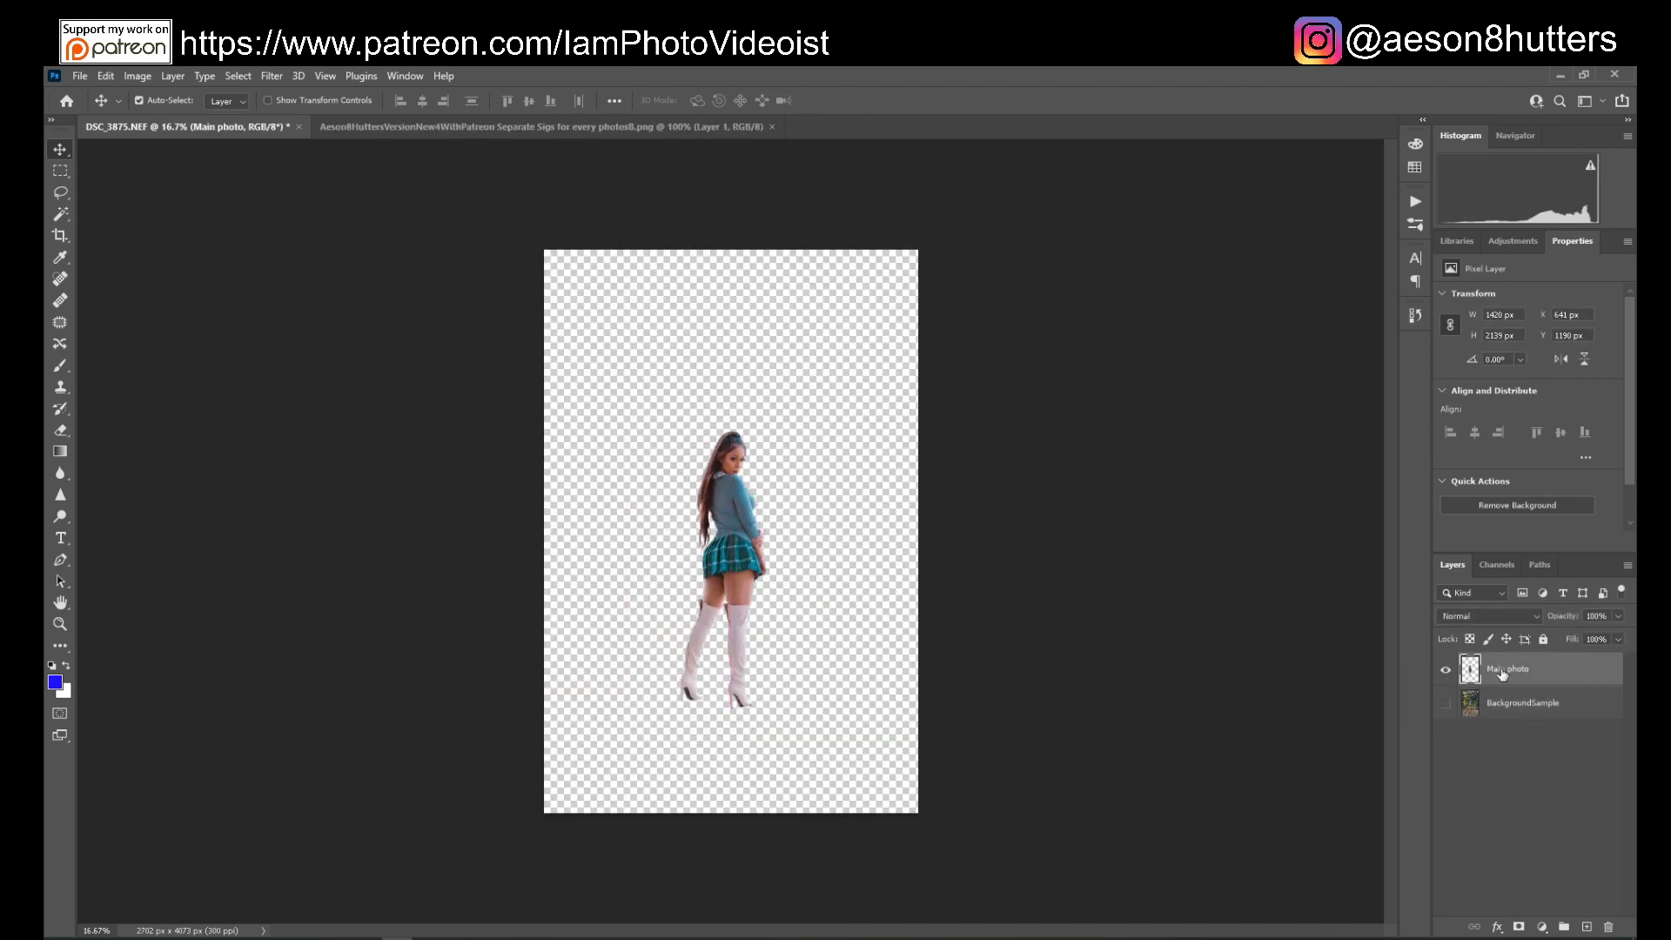
click(1447, 671)
click(1447, 671)
Revert the document to the Move history state just before the layer mask was applied, and deselect all layers.
click(1412, 317)
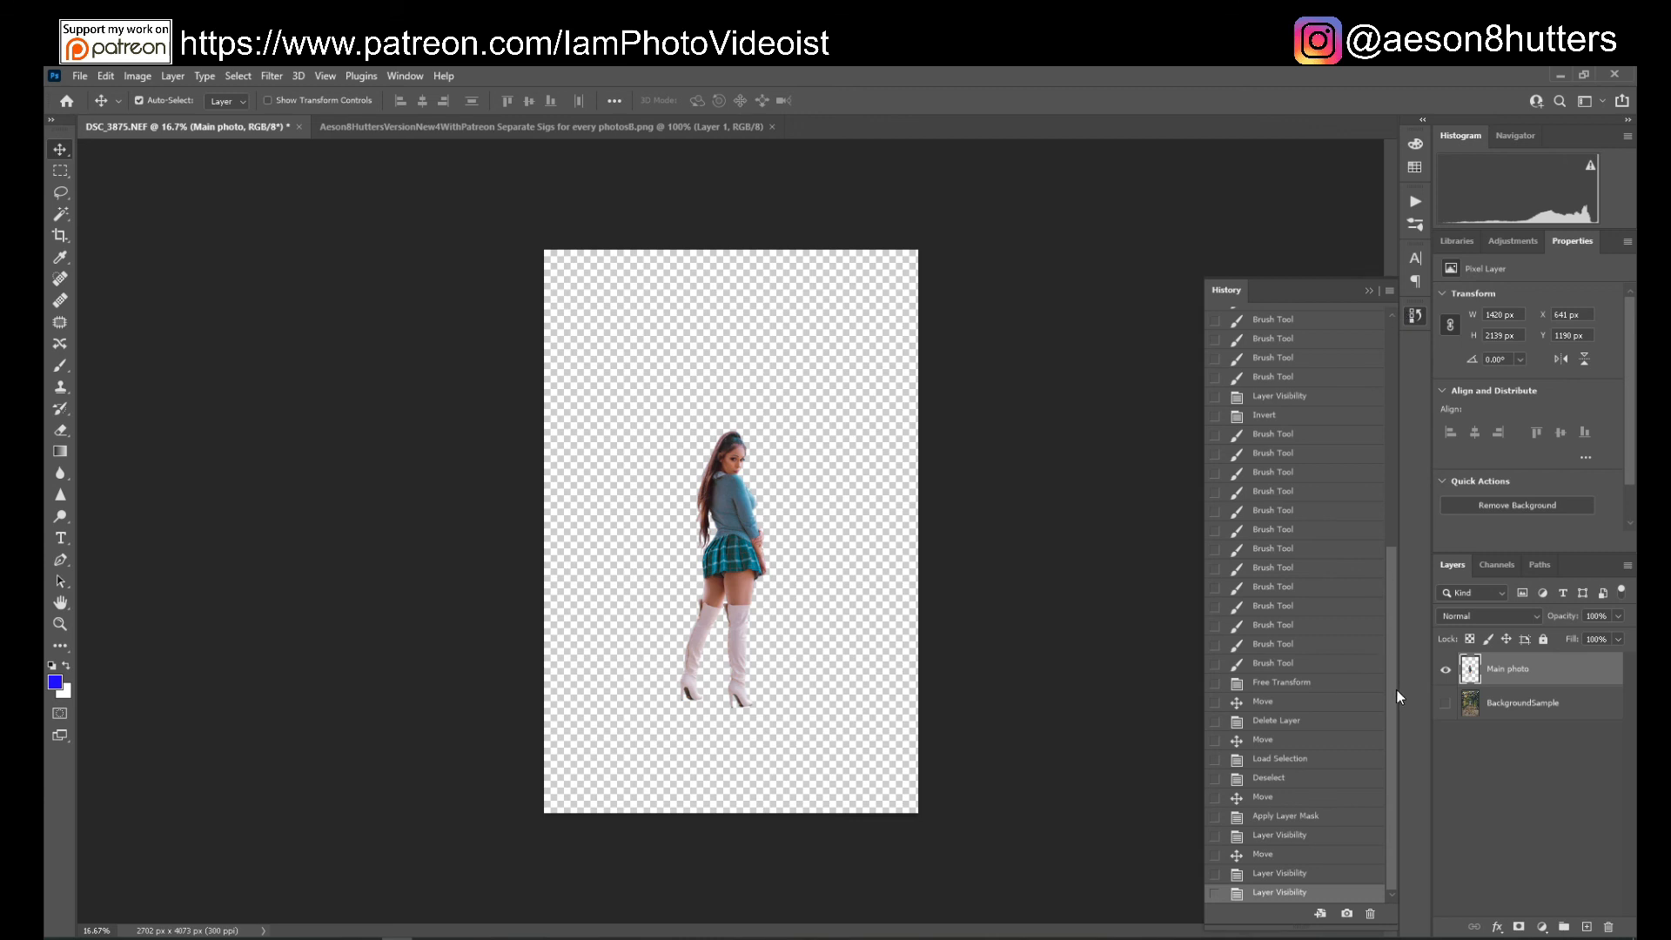
click(1288, 803)
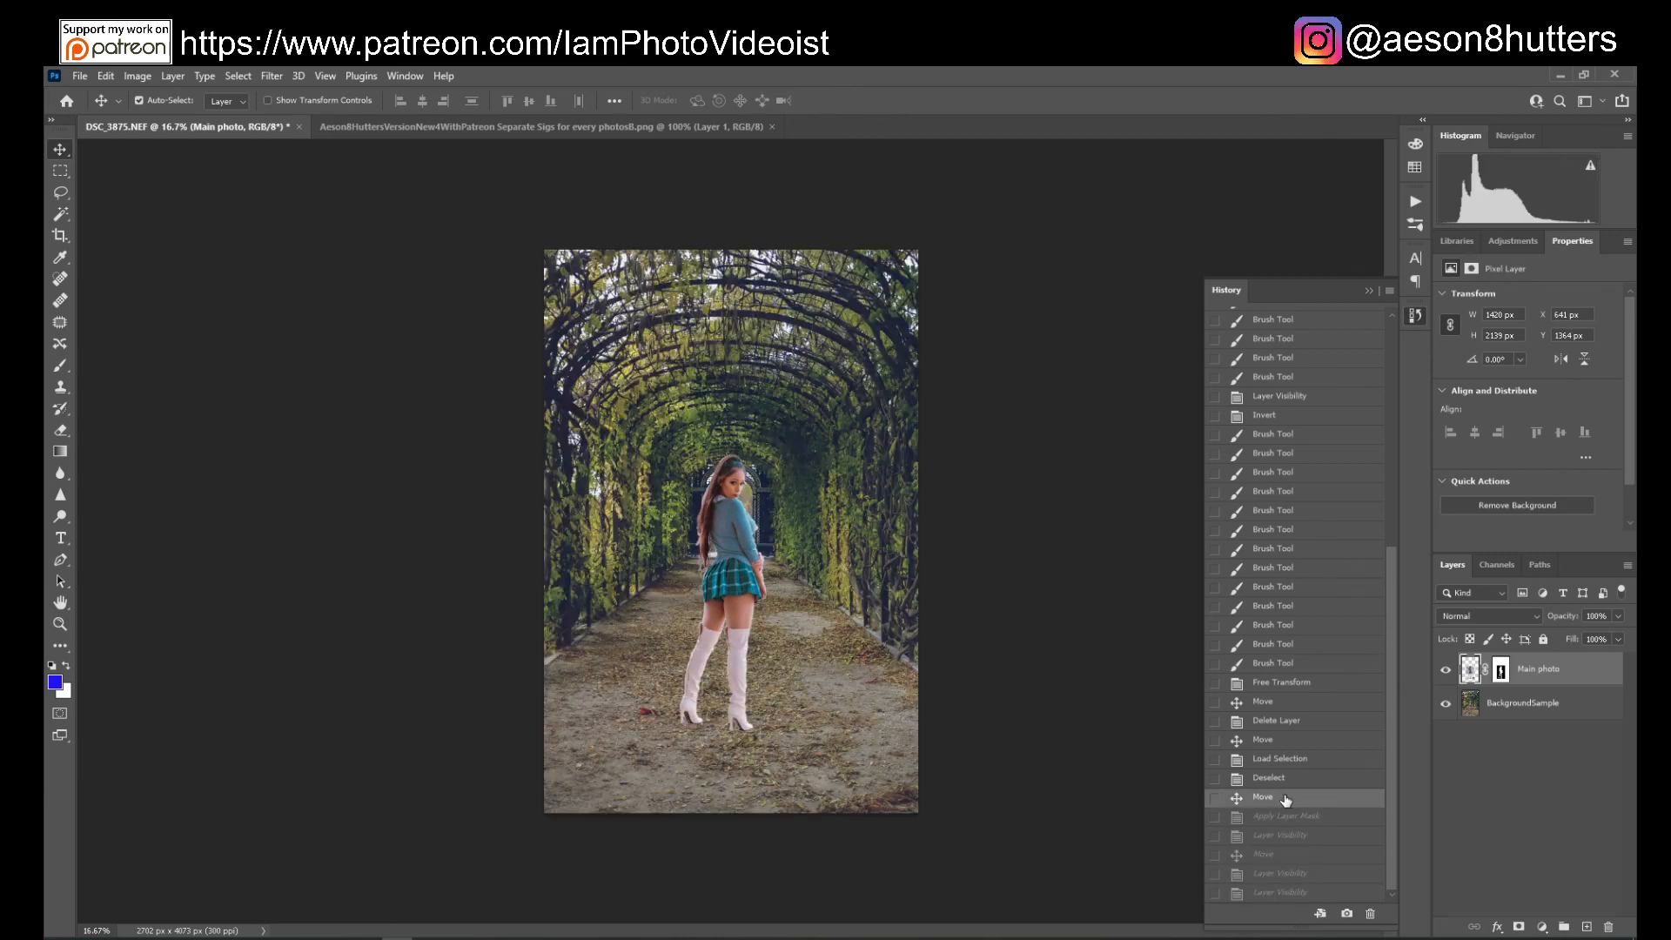
click(1368, 289)
click(1522, 752)
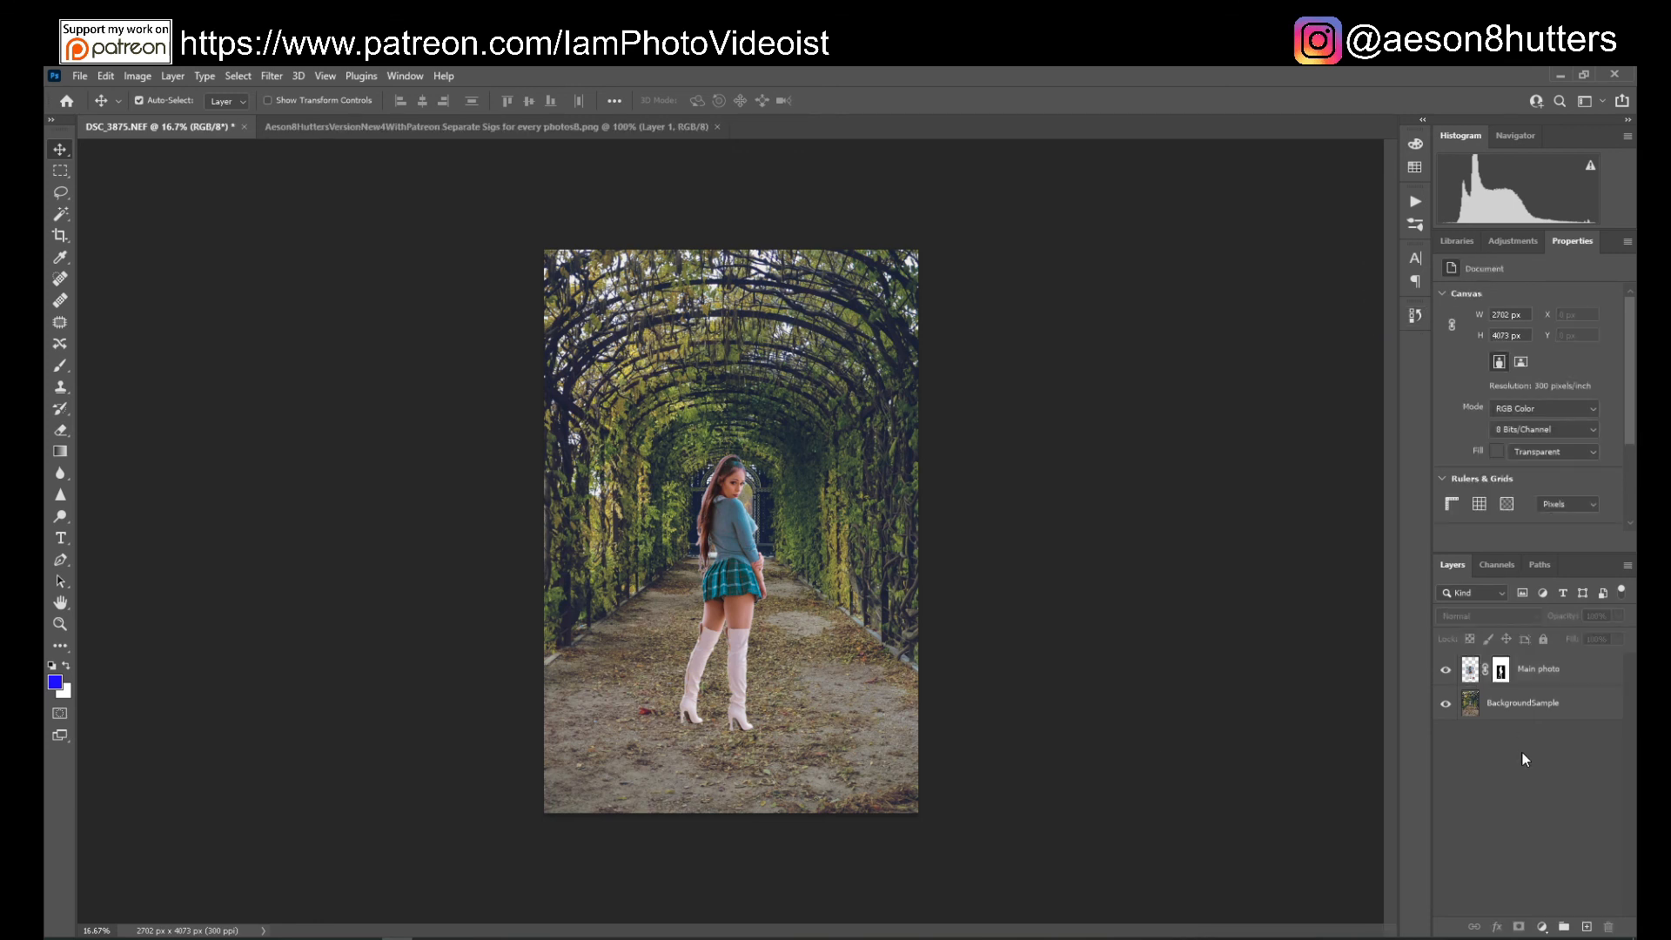